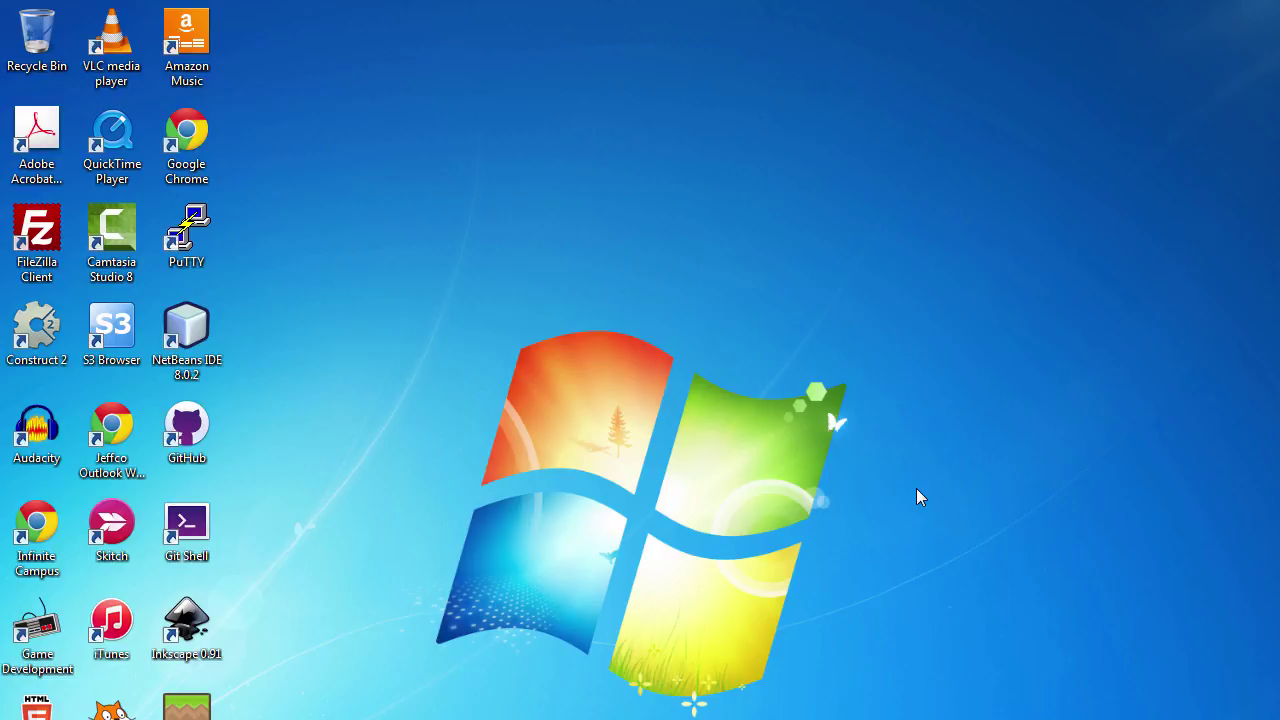
Open Explorer and browse to the Downloads folder showing space-shooter.zip
key("super+e")
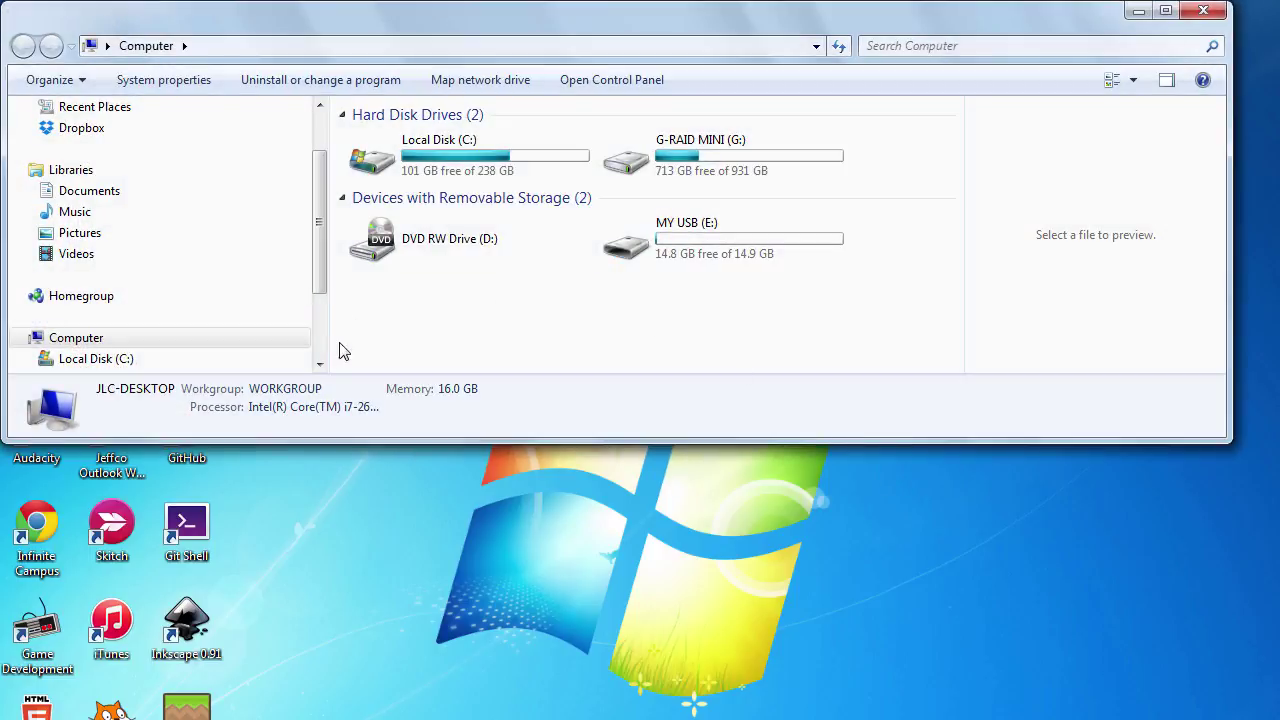
left_click_drag(371, 438, 371, 561)
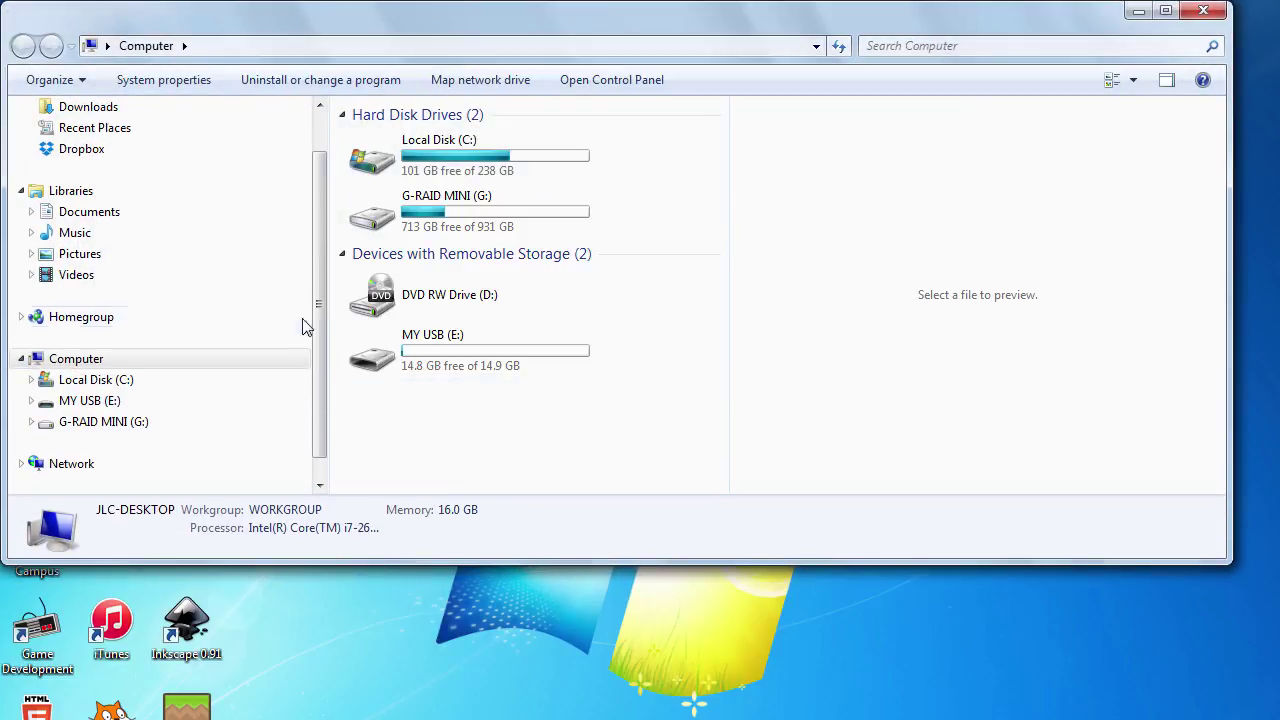
scroll(200, 250, "up", 2)
left_click(108, 158)
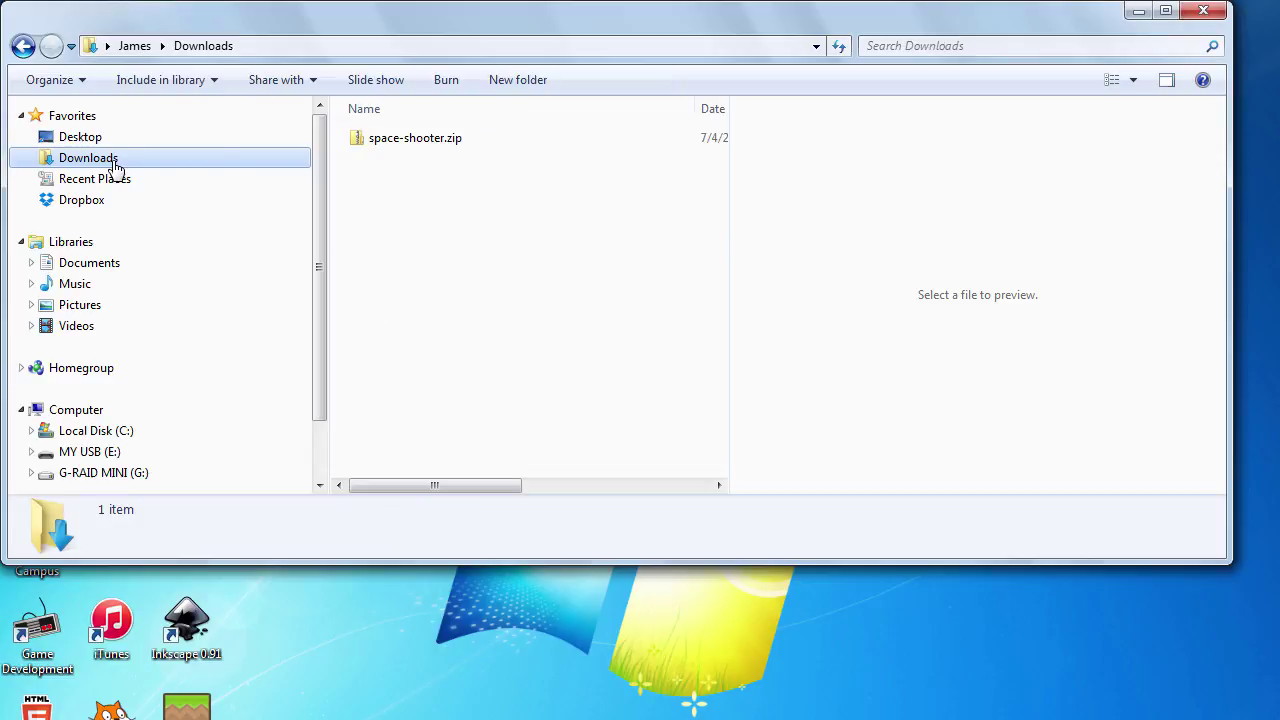
right_click(384, 150)
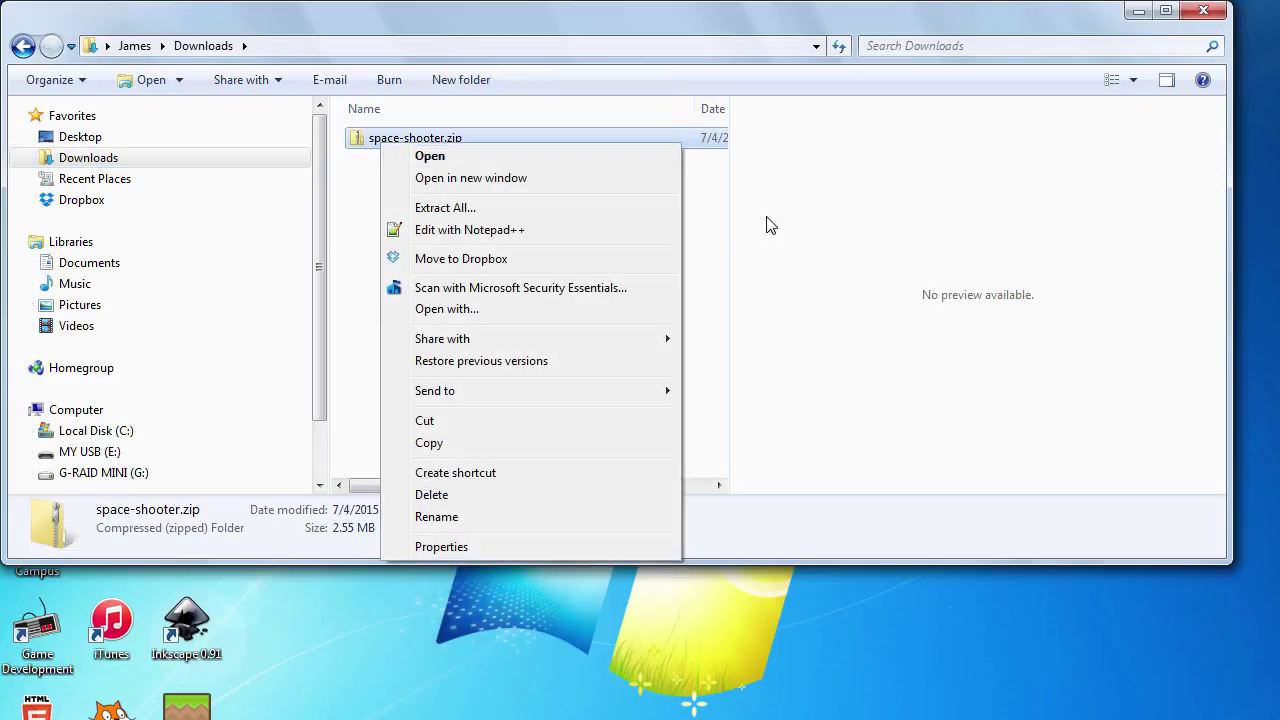
left_click(730, 192)
left_click_drag(730, 192, 855, 203)
Copy space-shooter.zip and paste it into the GAMEDEV folder on MY USB (E:)
left_click(459, 148)
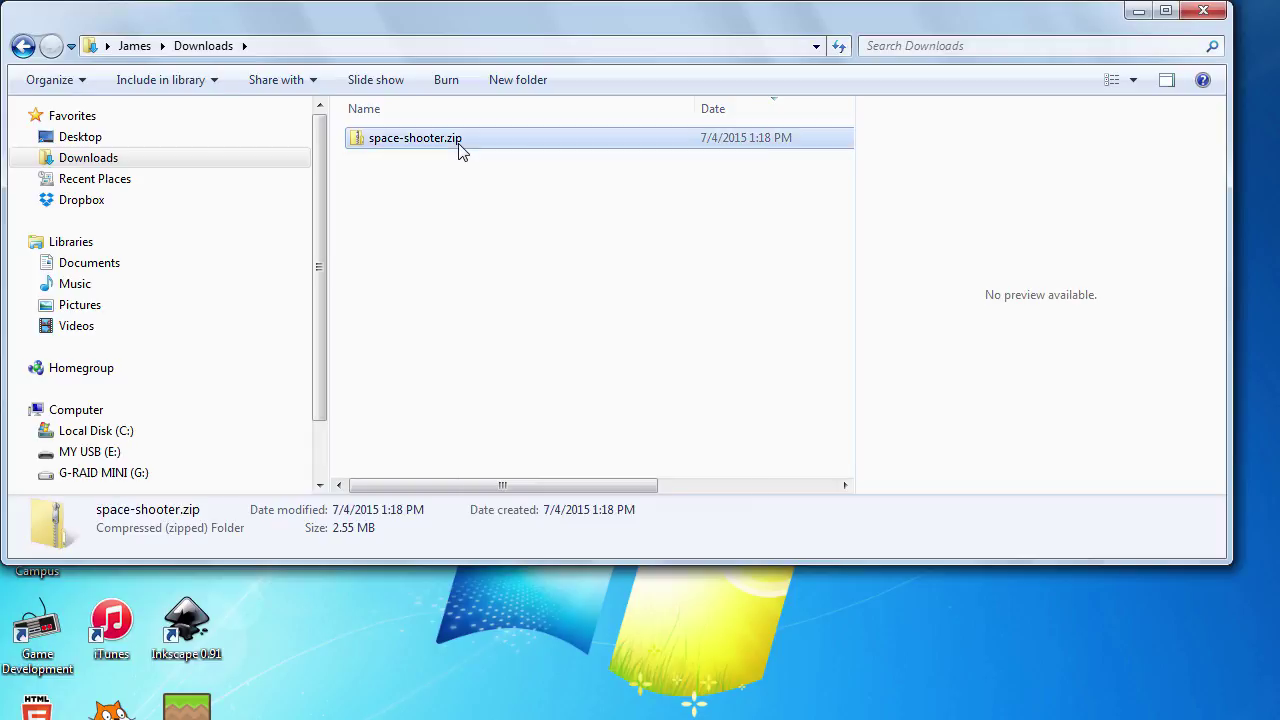
right_click(459, 149)
left_click(547, 434)
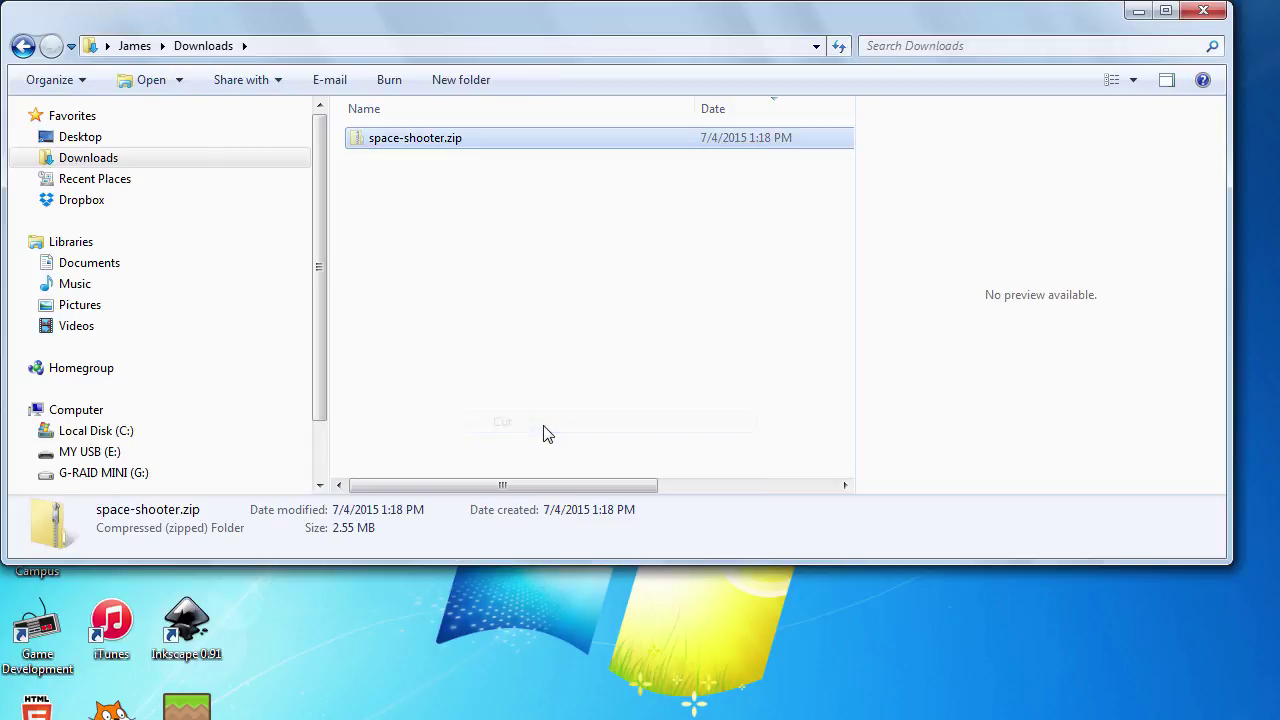
left_click_drag(313, 352, 318, 433)
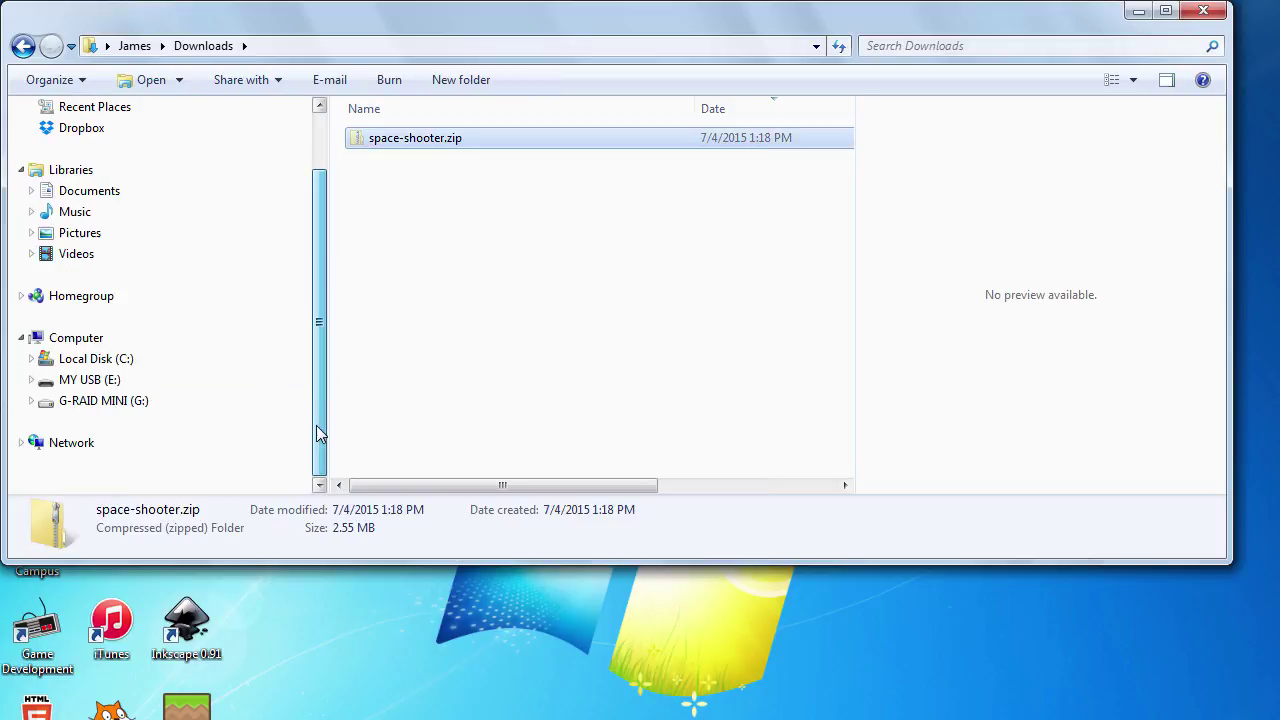
left_click(100, 380)
double_click(429, 148)
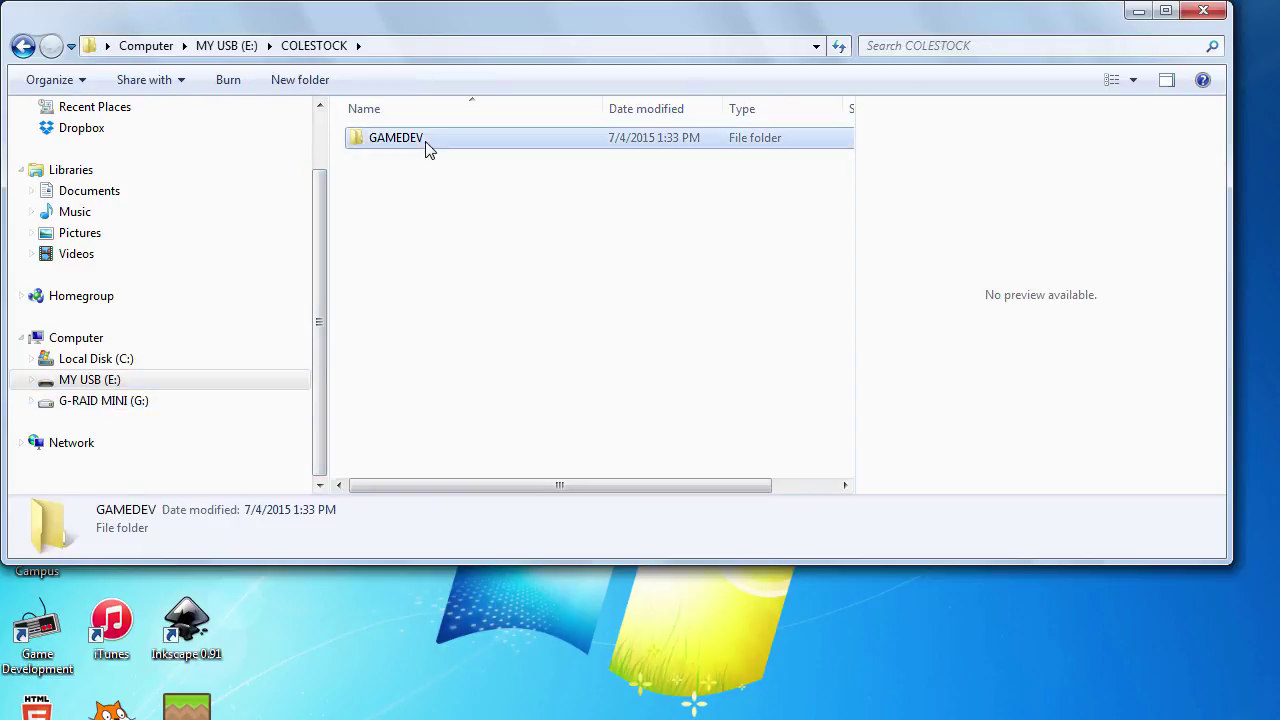
double_click(428, 143)
right_click(467, 236)
left_click(541, 374)
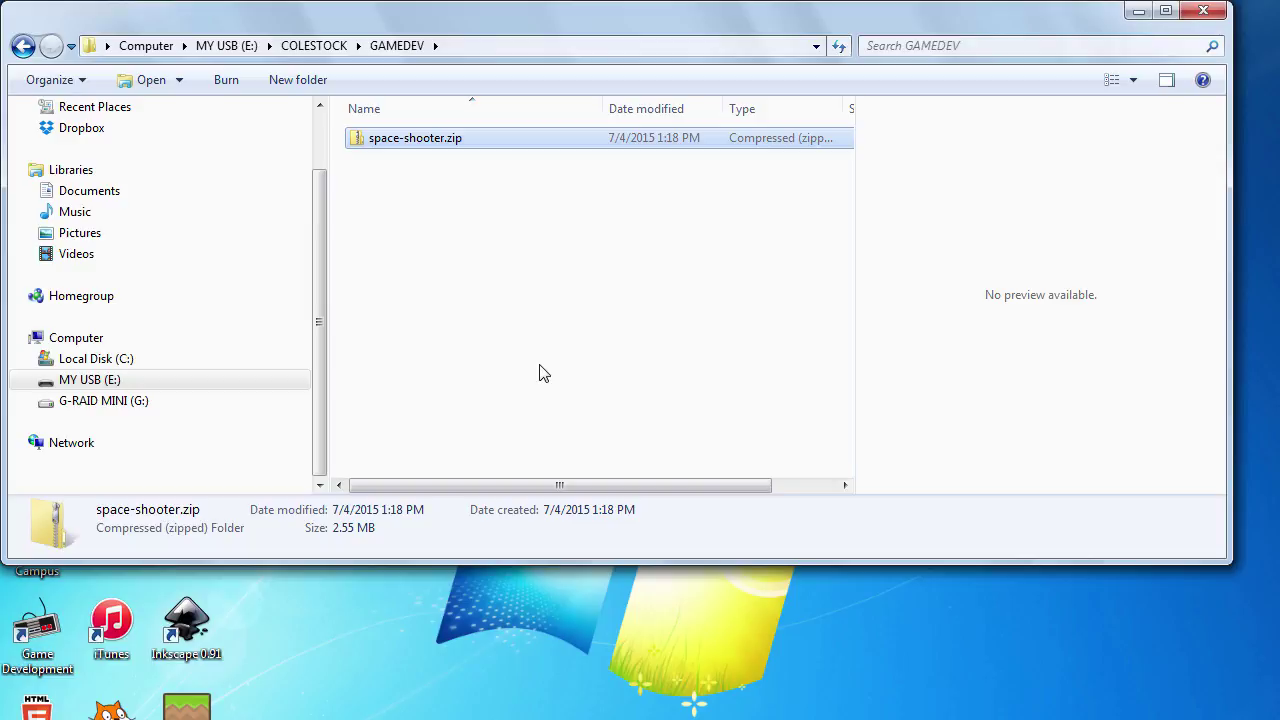
Extract space-shooter.zip straight into GAMEDEV by removing 'space-shooter' from the destination path
right_click(417, 148)
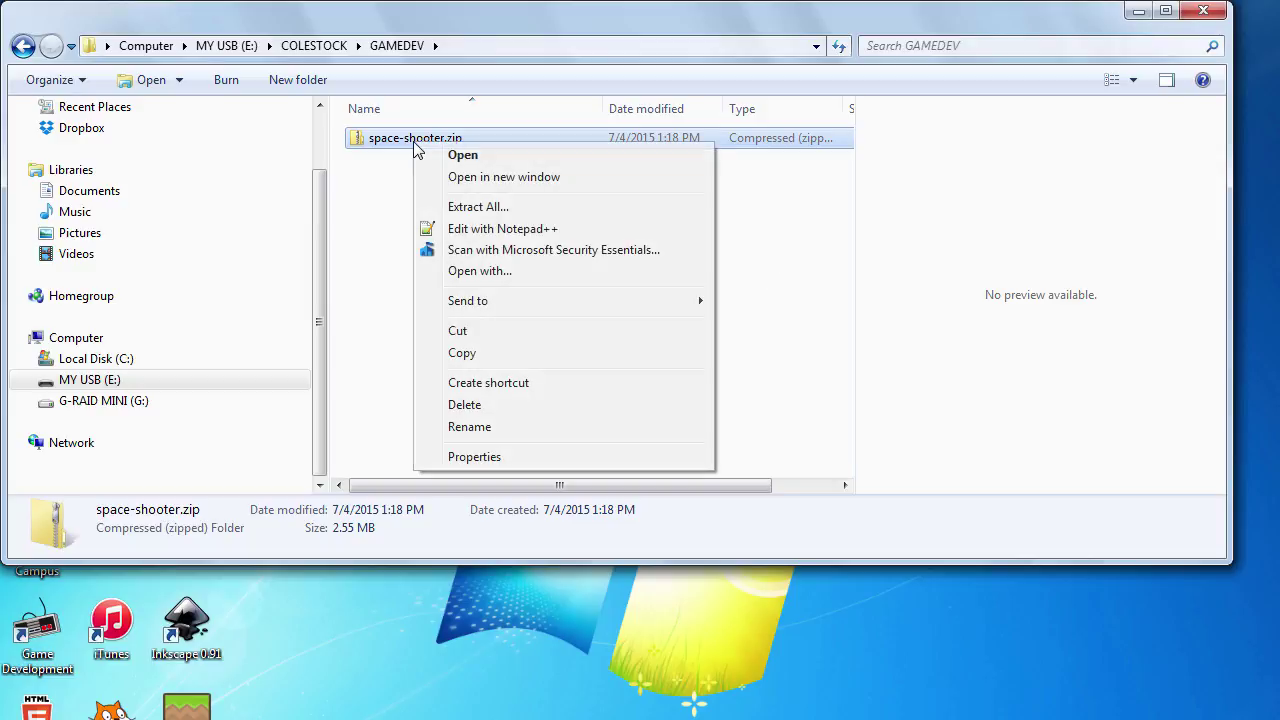
left_click(476, 207)
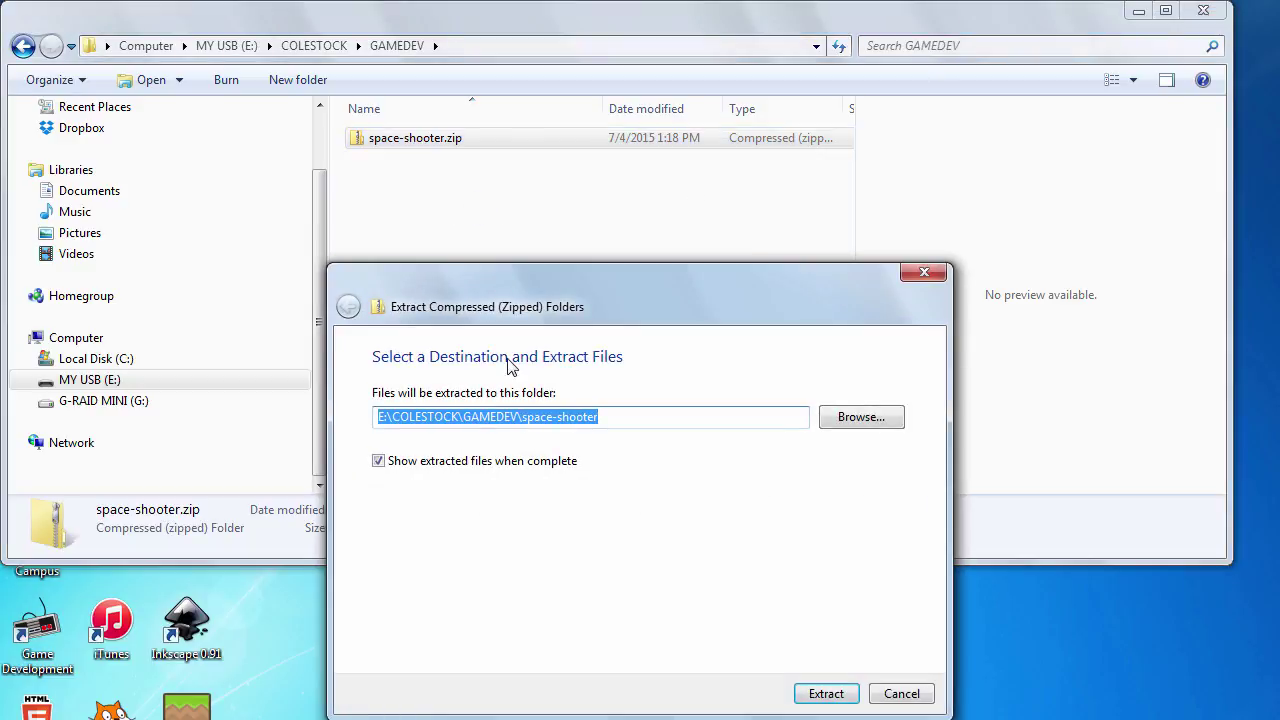
left_click(521, 416)
left_click_drag(521, 416, 619, 424)
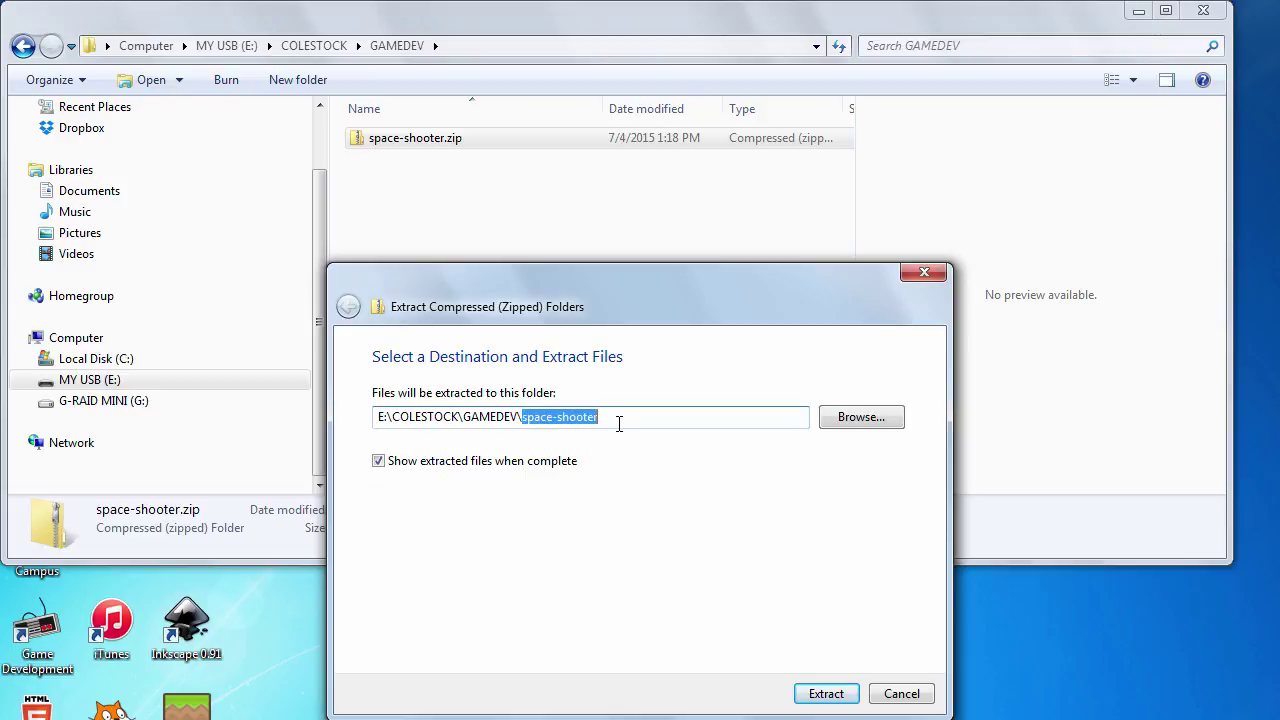
key("BackSpace")
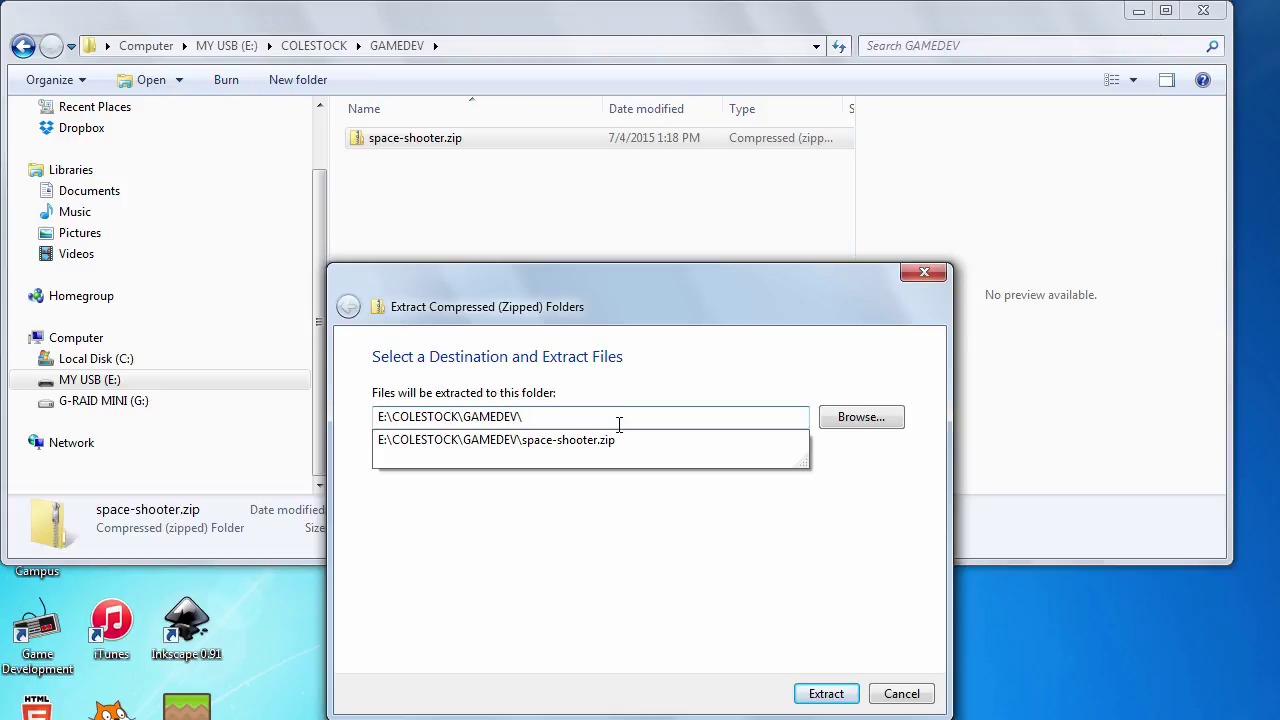
left_click(826, 694)
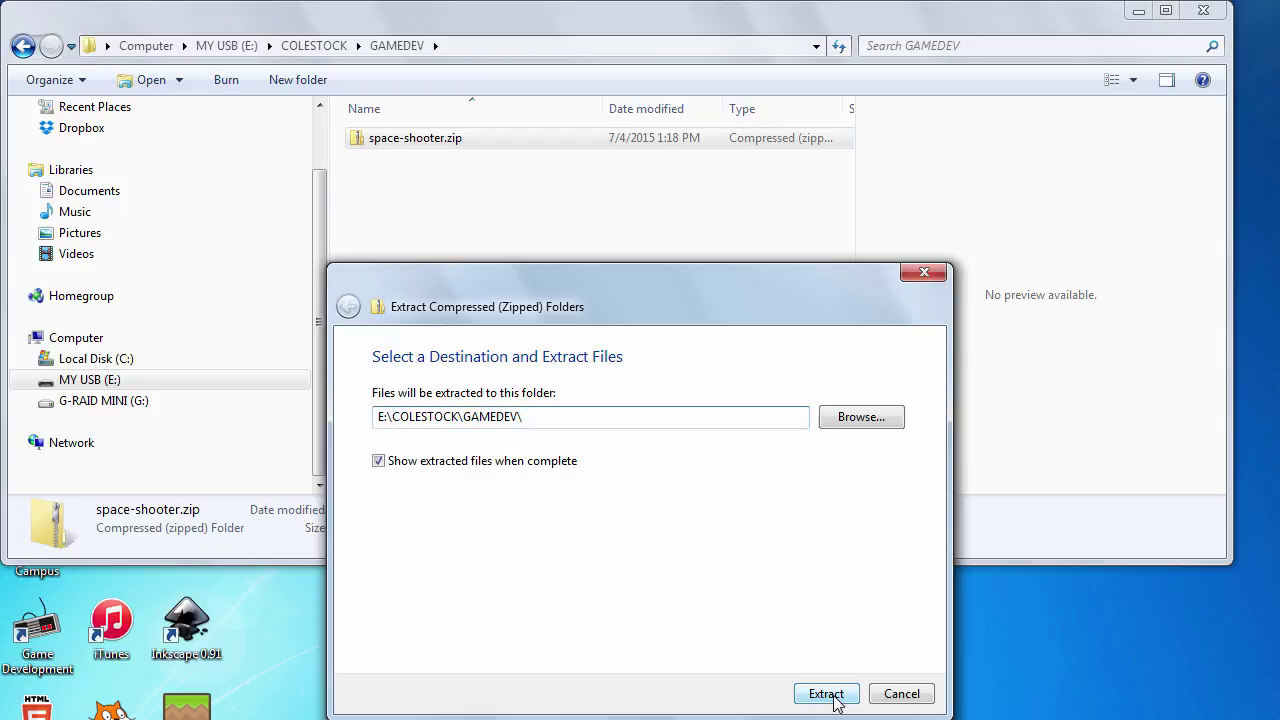
left_click(826, 694)
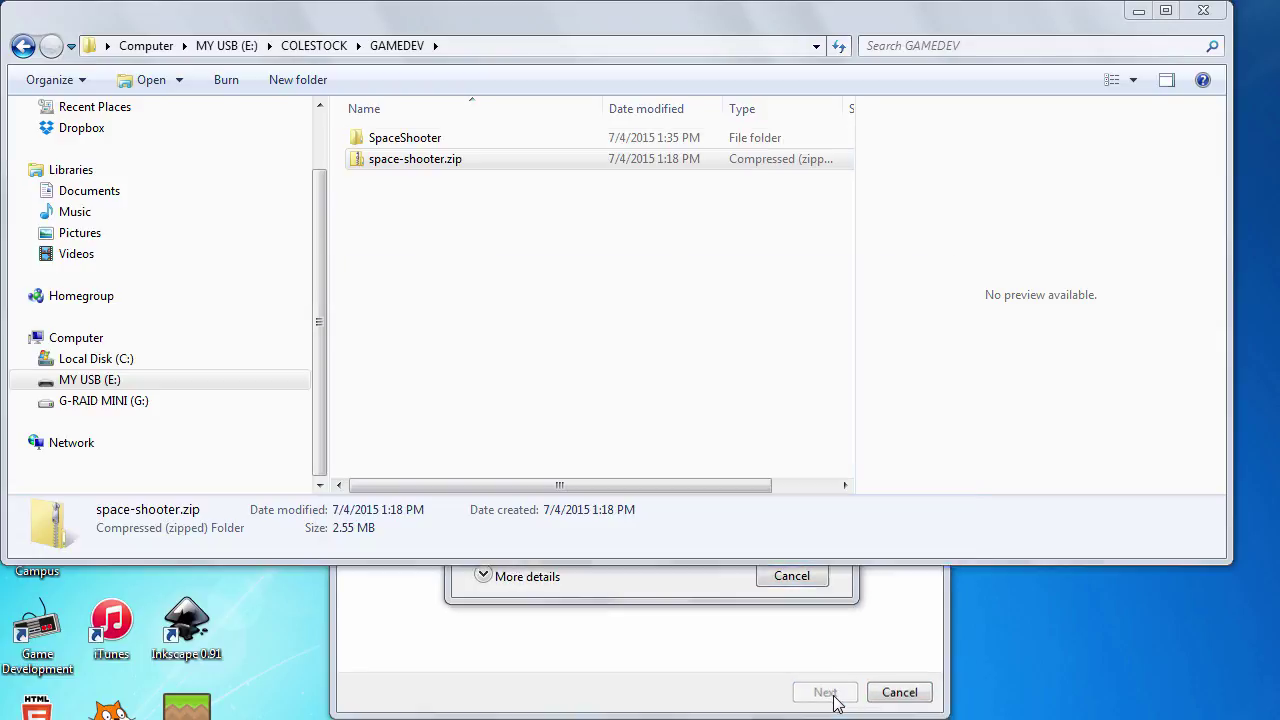
Open SpaceShooter\assets and preview the five explosion PNG images
double_click(379, 143)
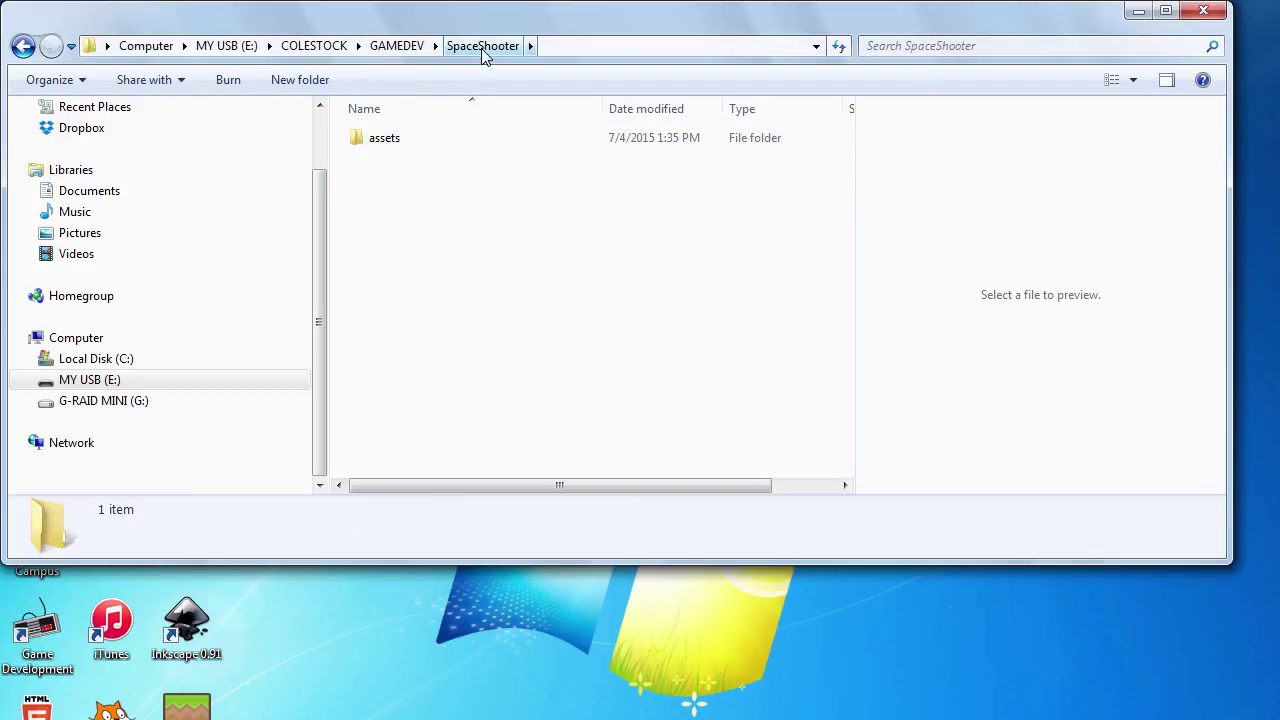
double_click(394, 143)
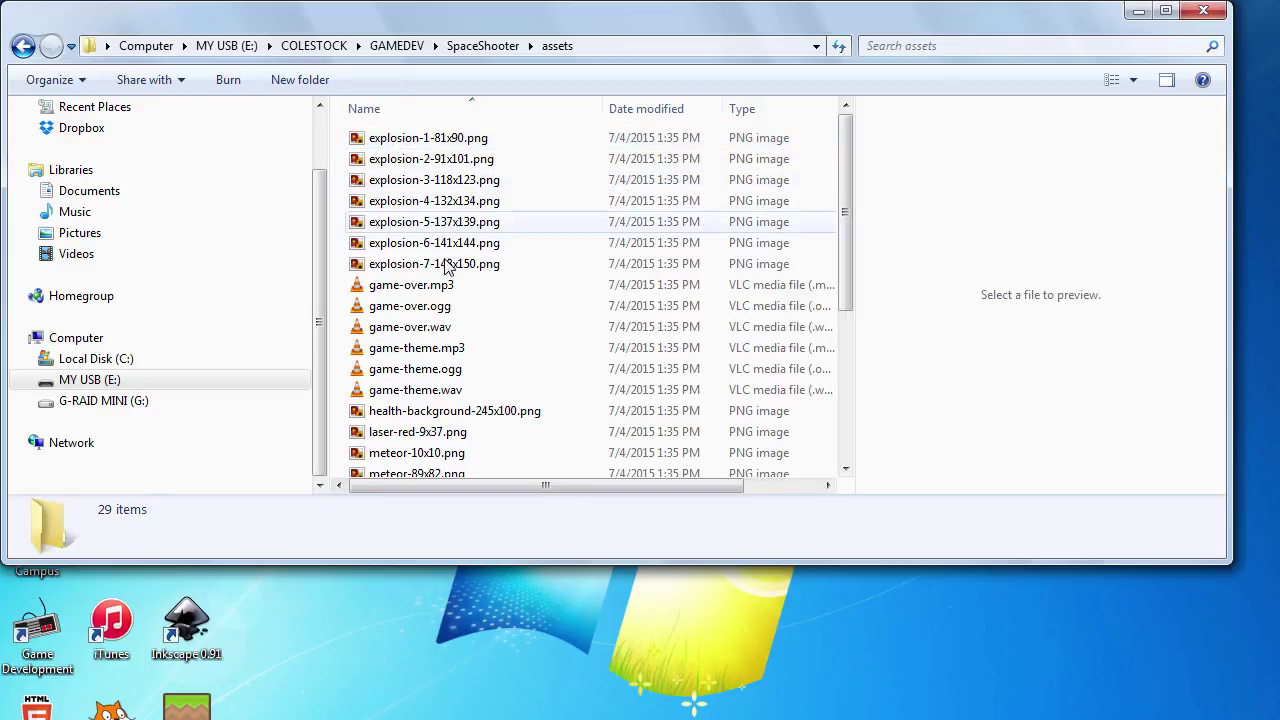
left_click(420, 140)
left_click(440, 163)
left_click(440, 180)
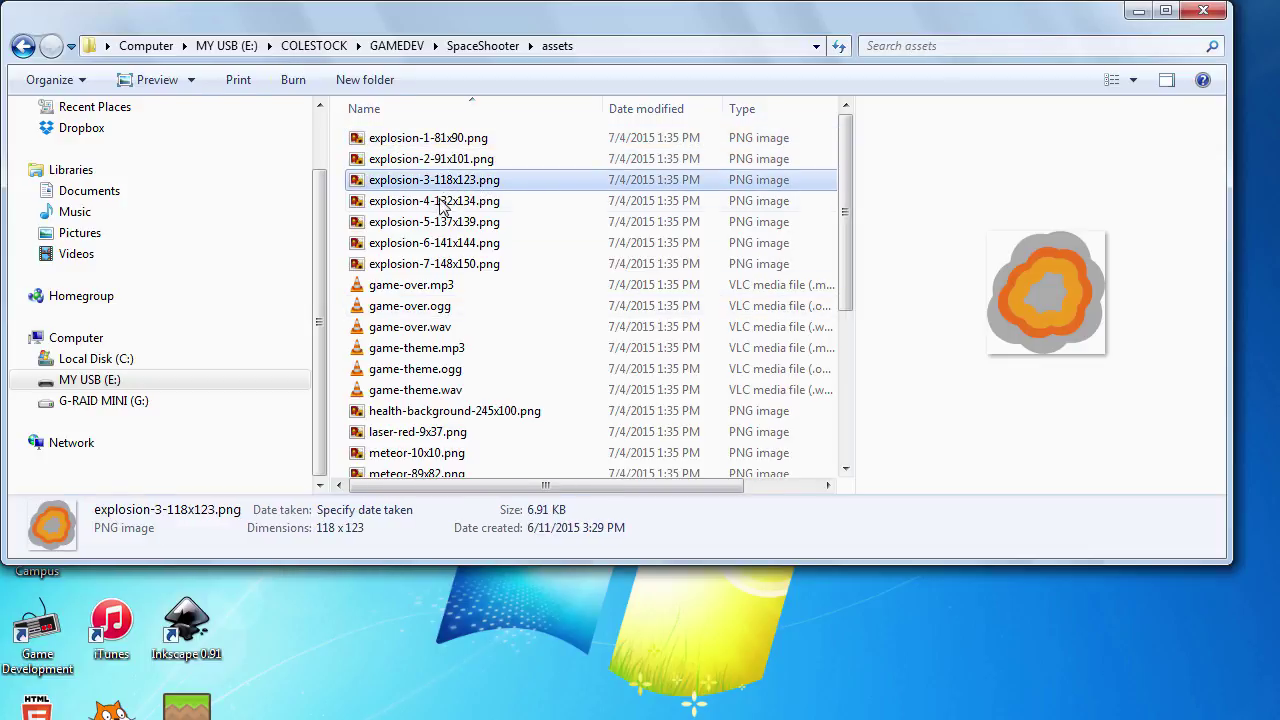
left_click(440, 200)
left_click(441, 221)
Preview the space background, spaceship and spaceship icon images further down the list
scroll(442, 228, "down", 3)
scroll(443, 228, "down", 2)
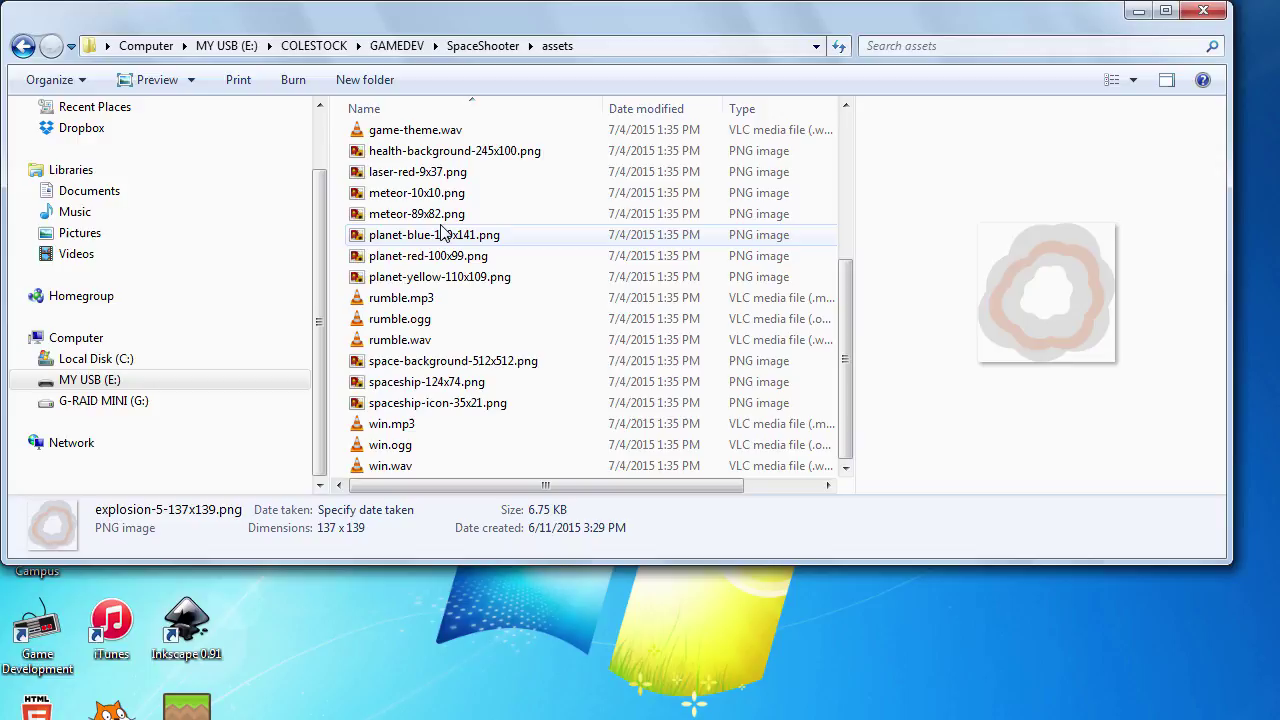
left_click(450, 362)
left_click(447, 385)
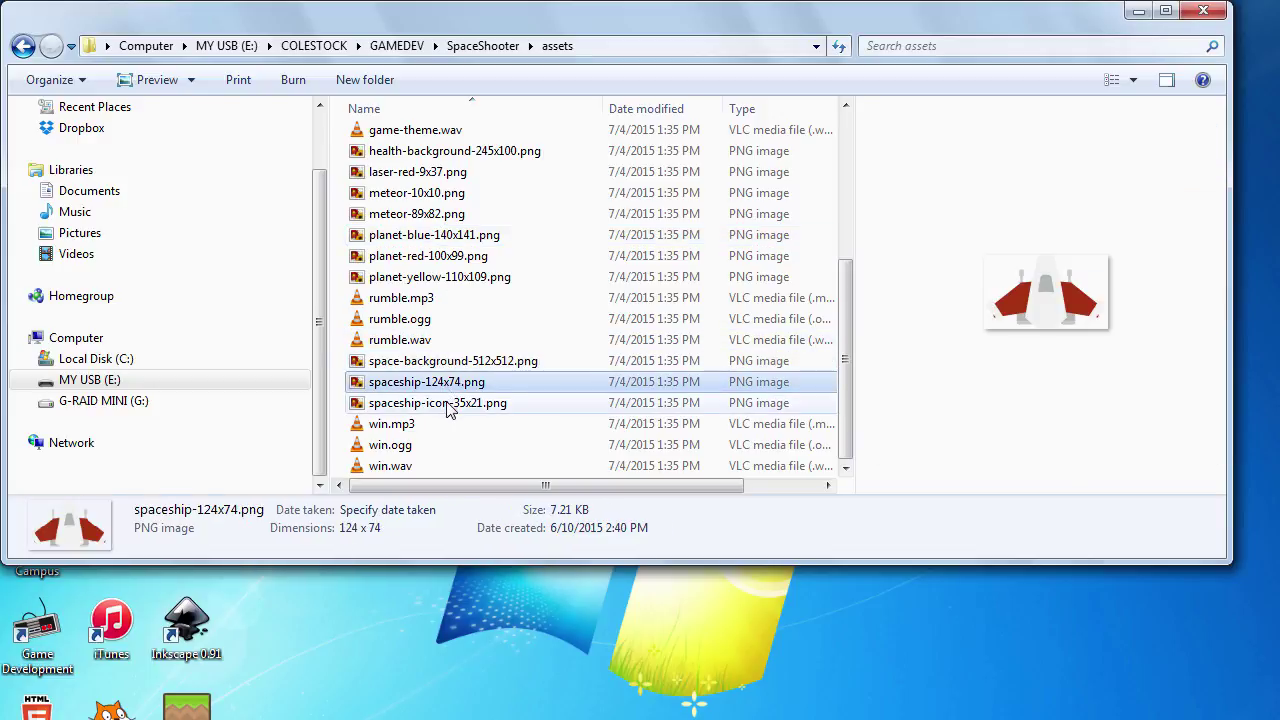
left_click(447, 403)
scroll(447, 410, "up", 5)
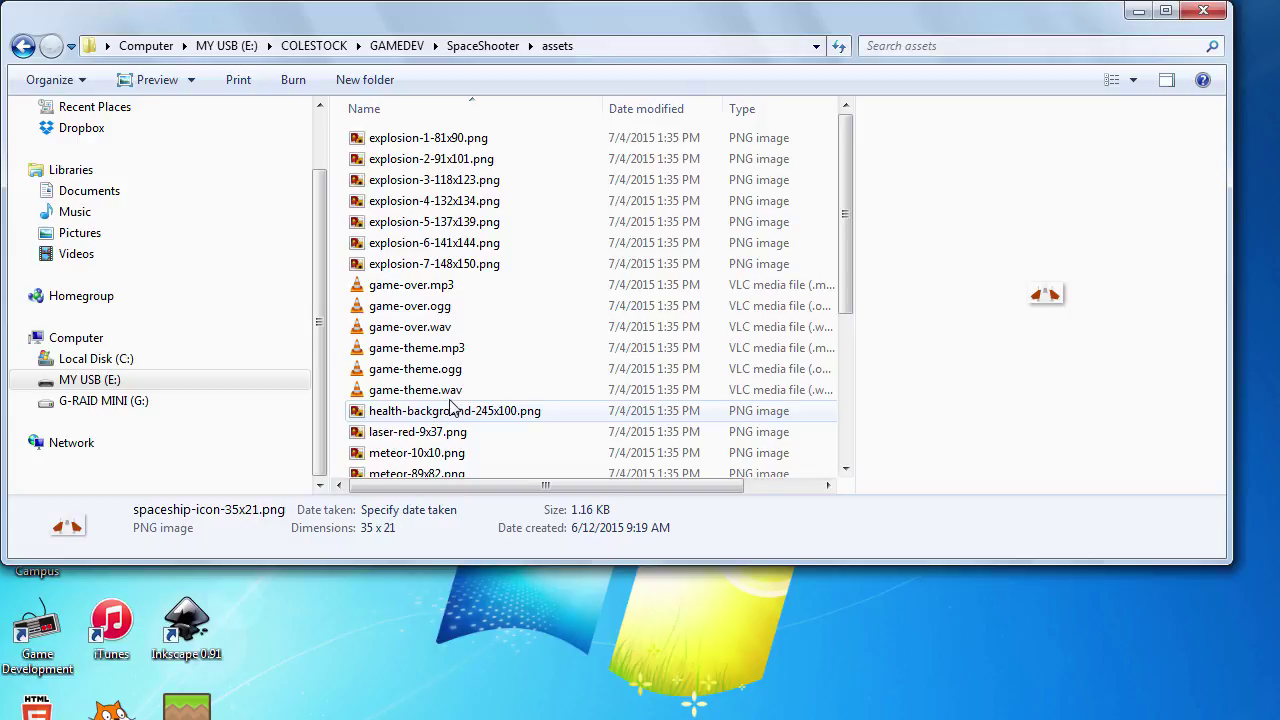
Close Explorer, launch Construct 2 and create a New empty project from File > New
left_click(1203, 12)
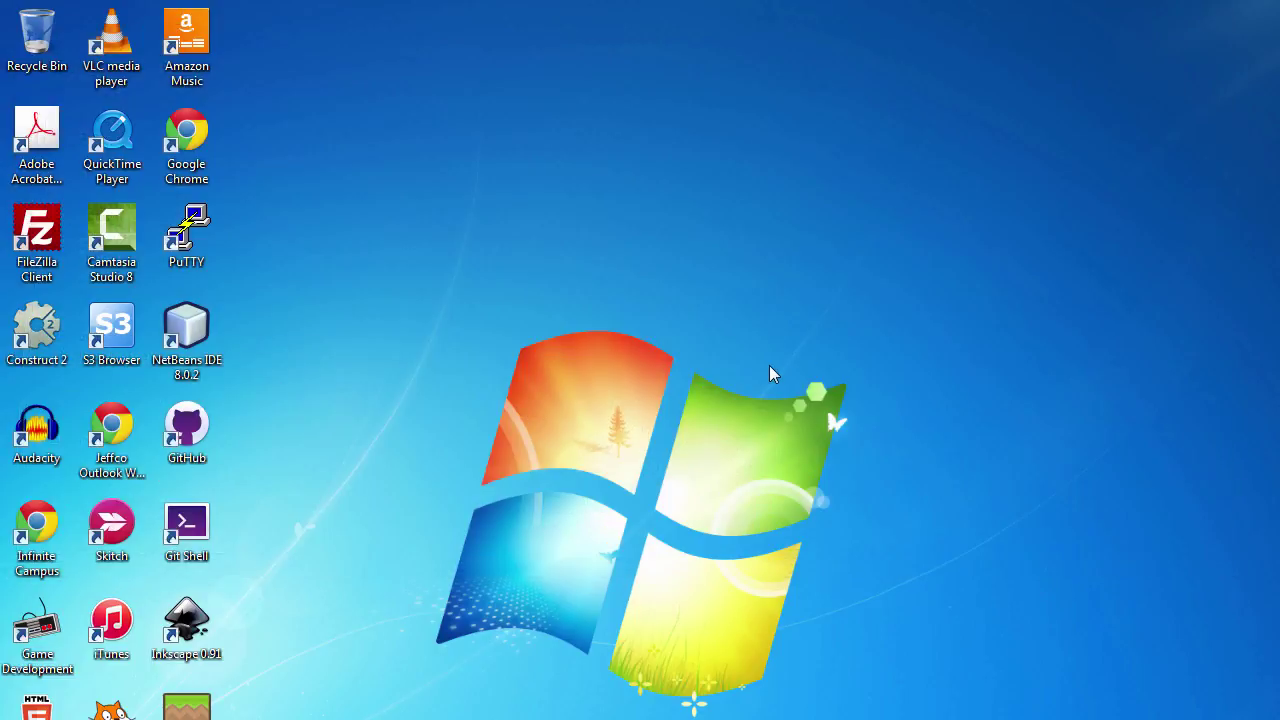
left_click(37, 330)
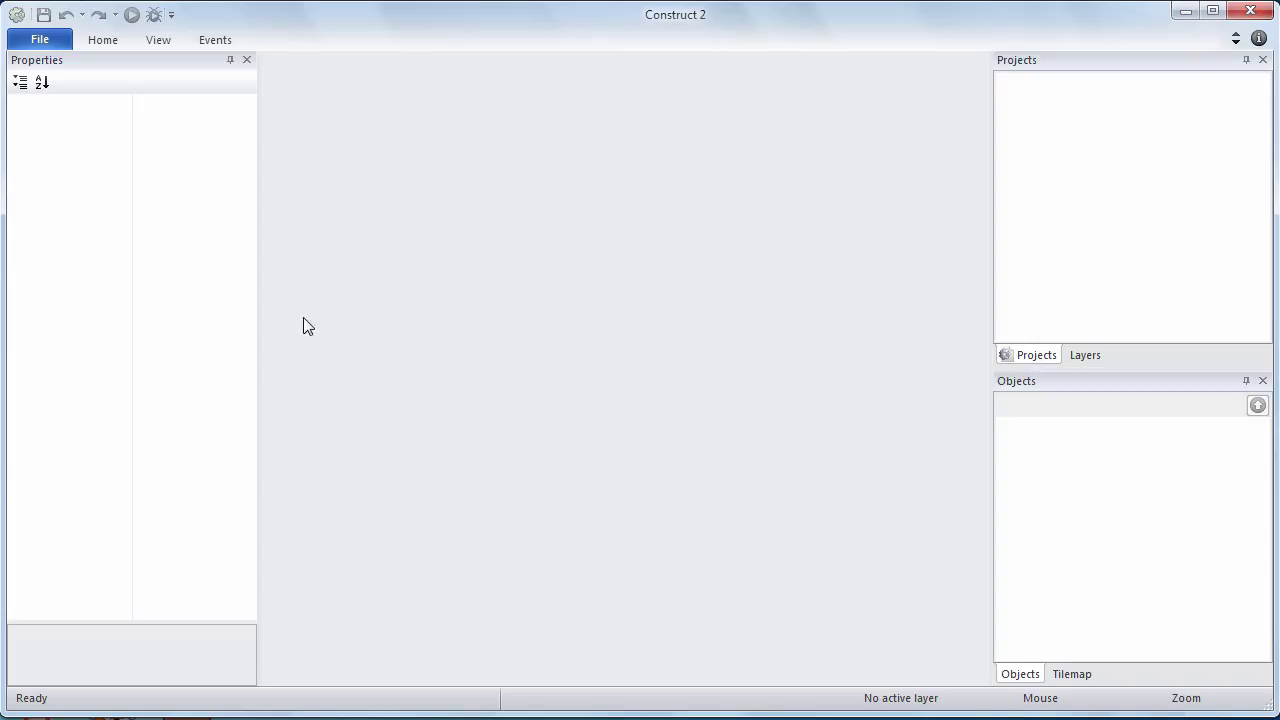
left_click(40, 43)
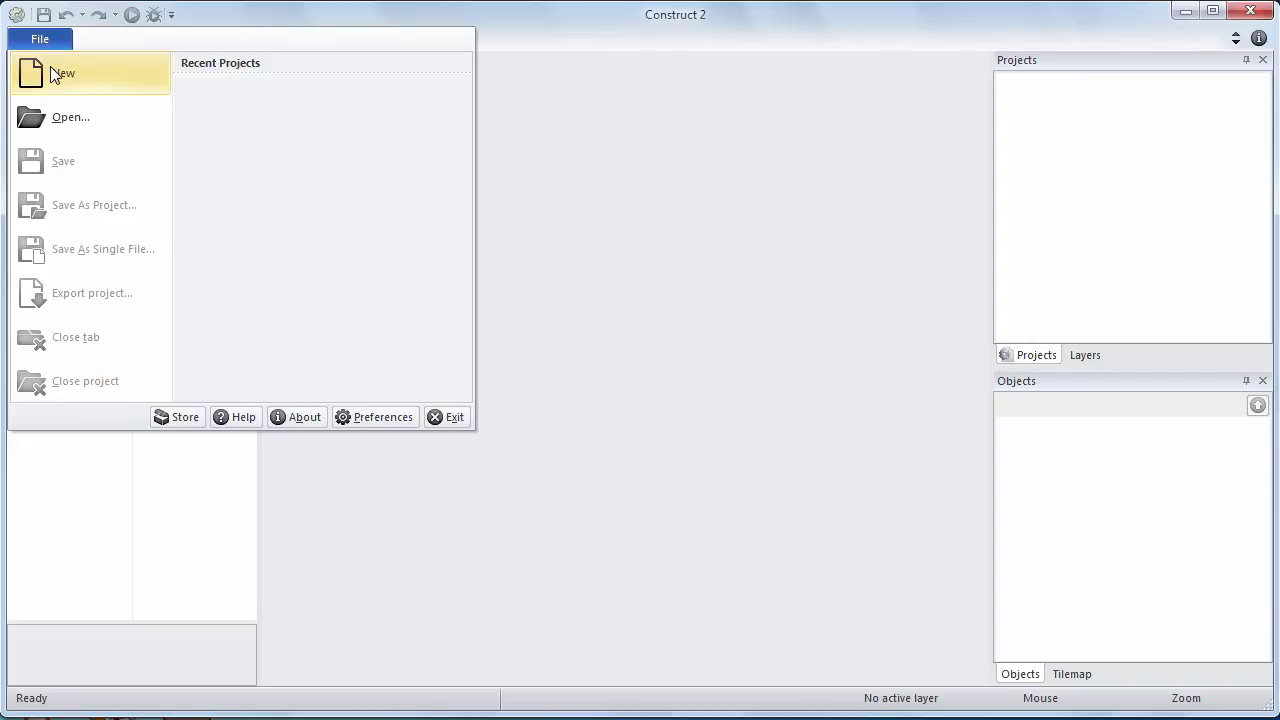
left_click(50, 70)
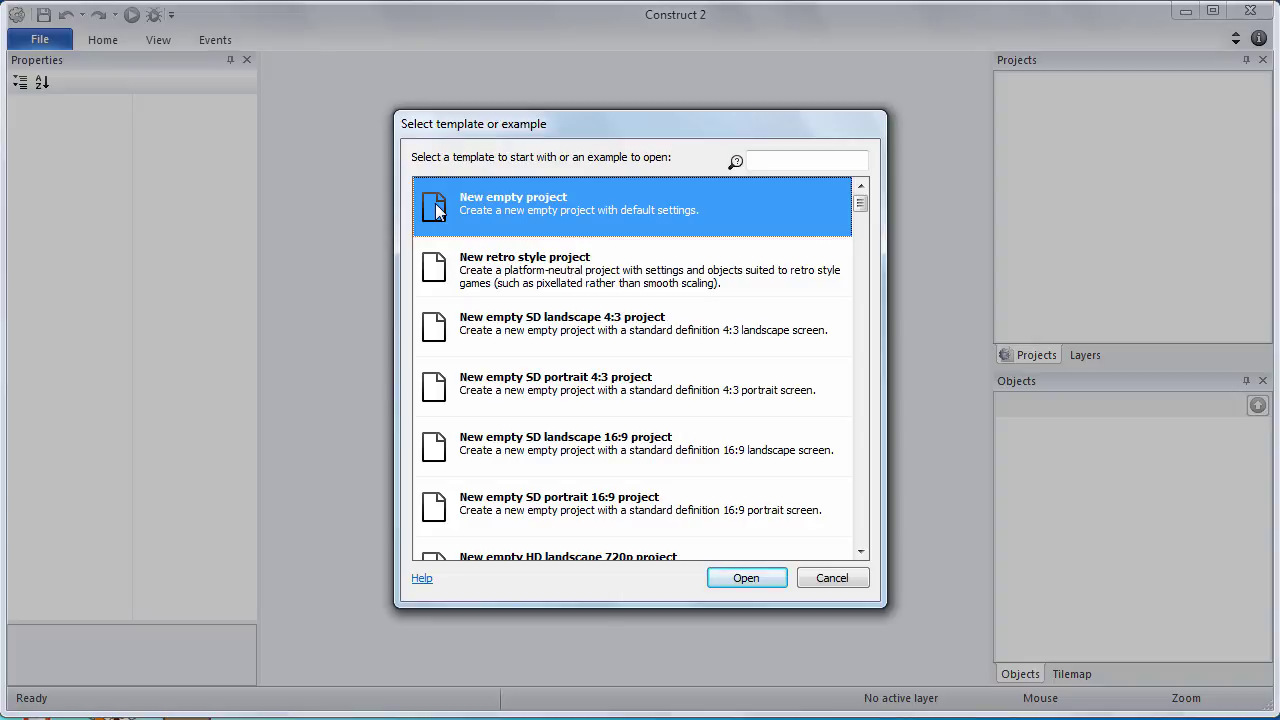
left_click(744, 578)
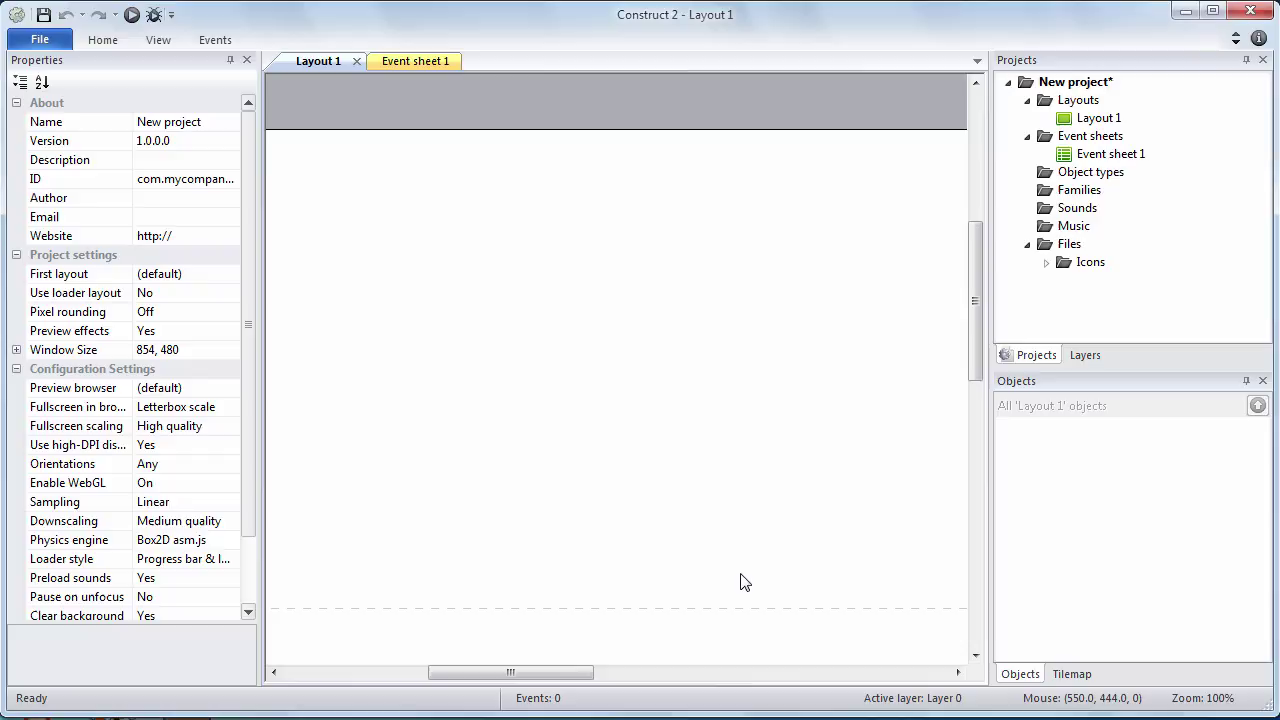
Save the project as SpaceShooter.capx in the GAMEDEV\SpaceShooter folder on MY USB
left_click(42, 44)
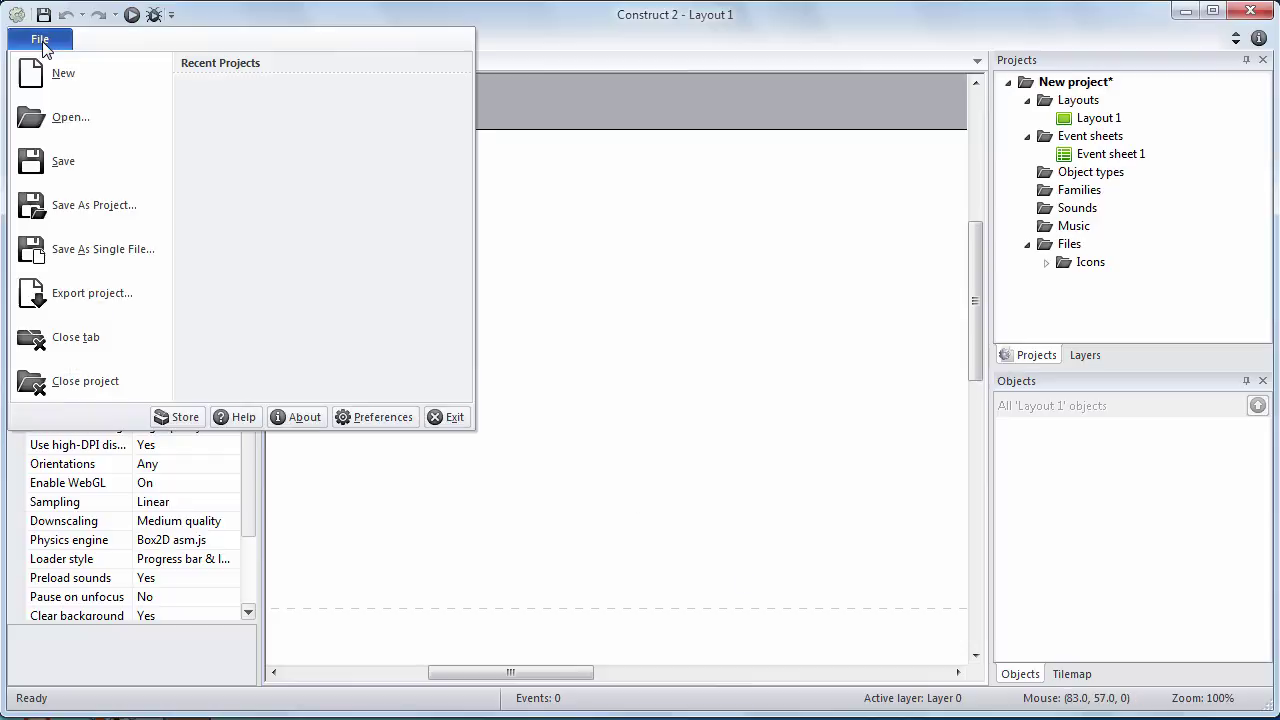
left_click(104, 256)
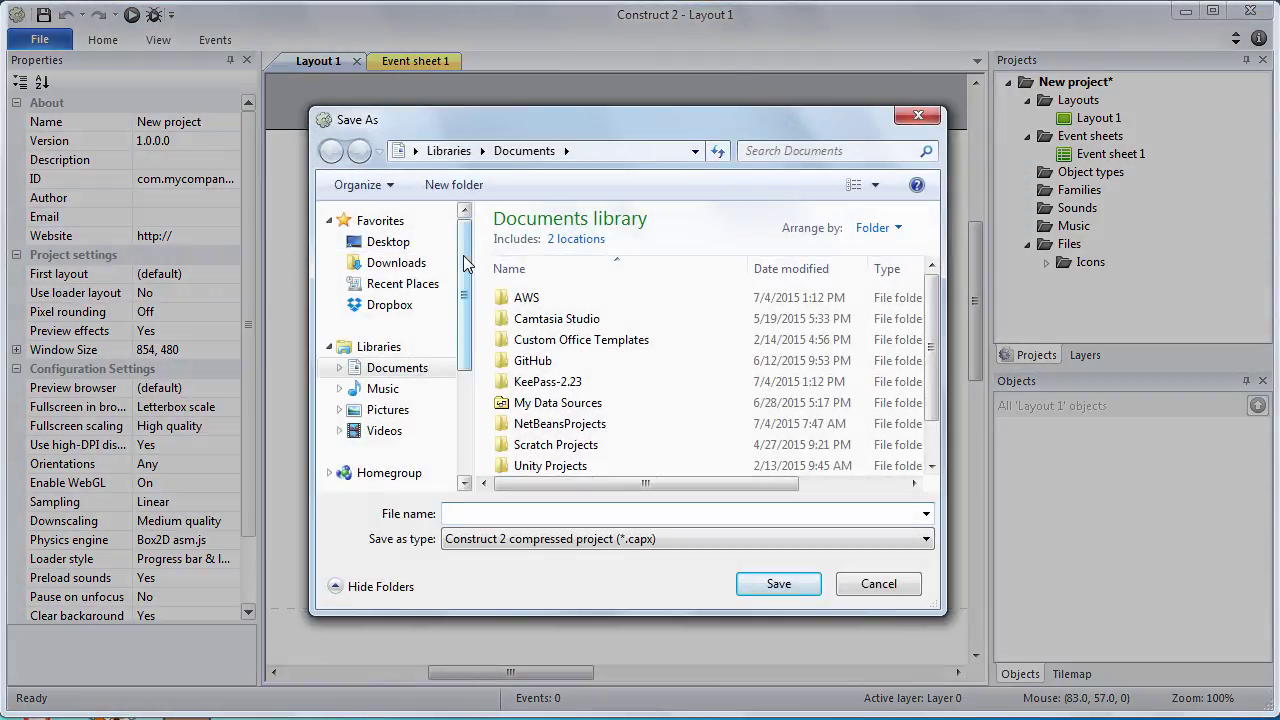
scroll(465, 262, "down", 2)
left_click(400, 380)
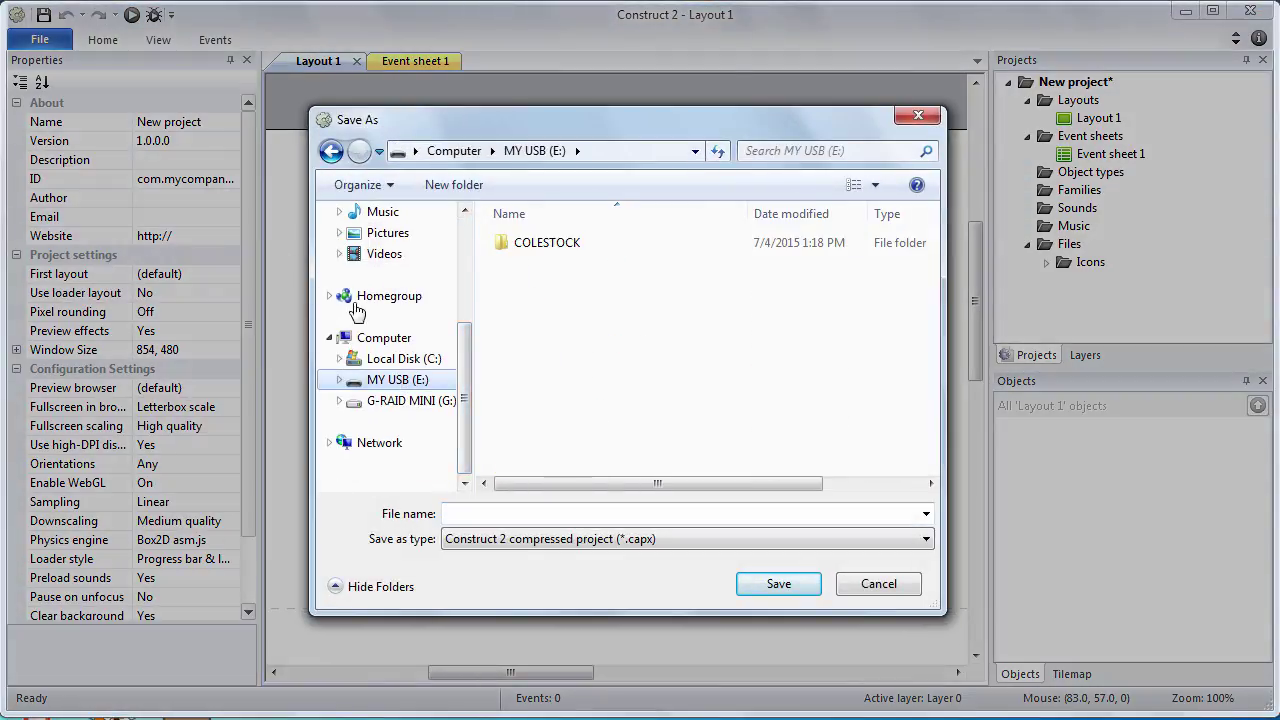
double_click(547, 243)
double_click(545, 245)
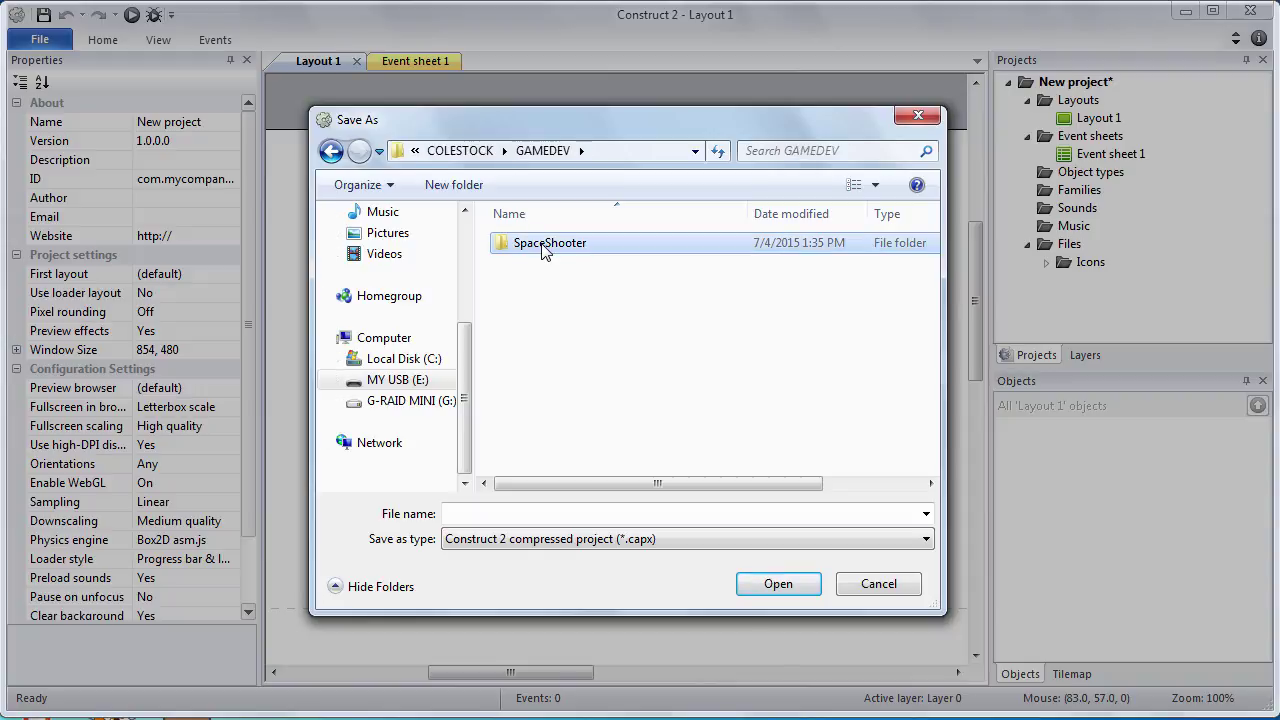
double_click(545, 245)
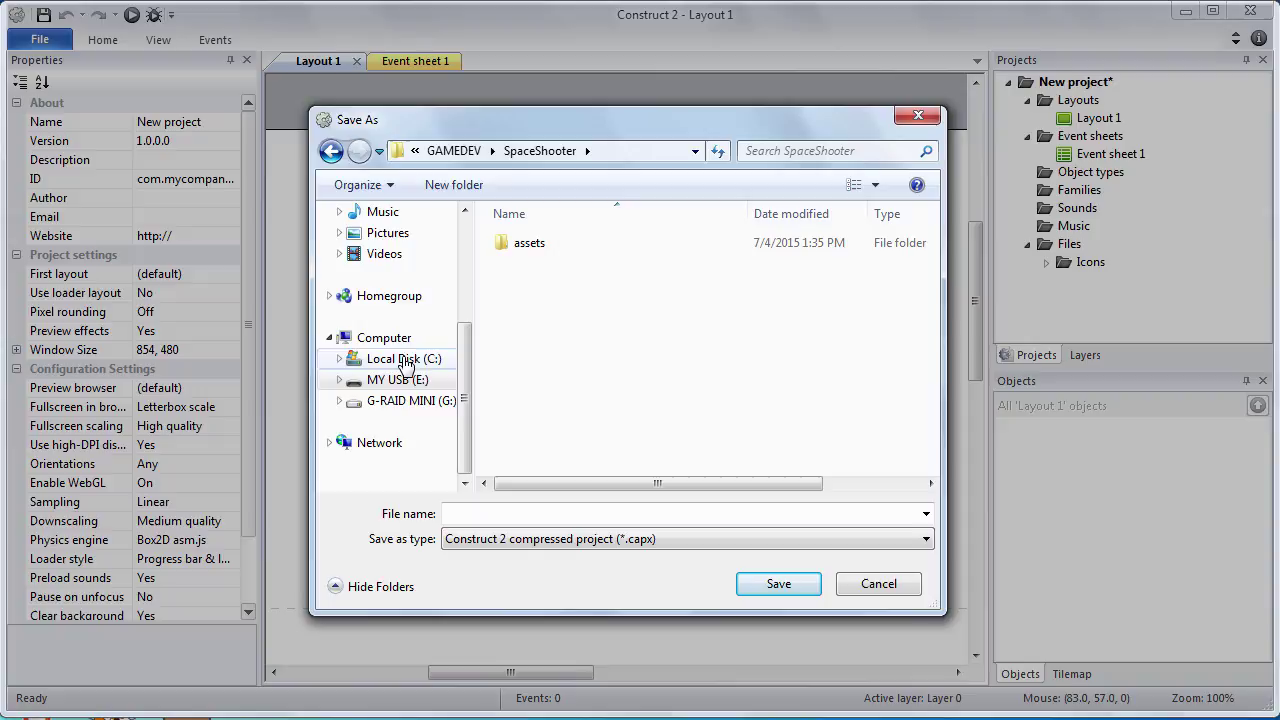
left_click(469, 516)
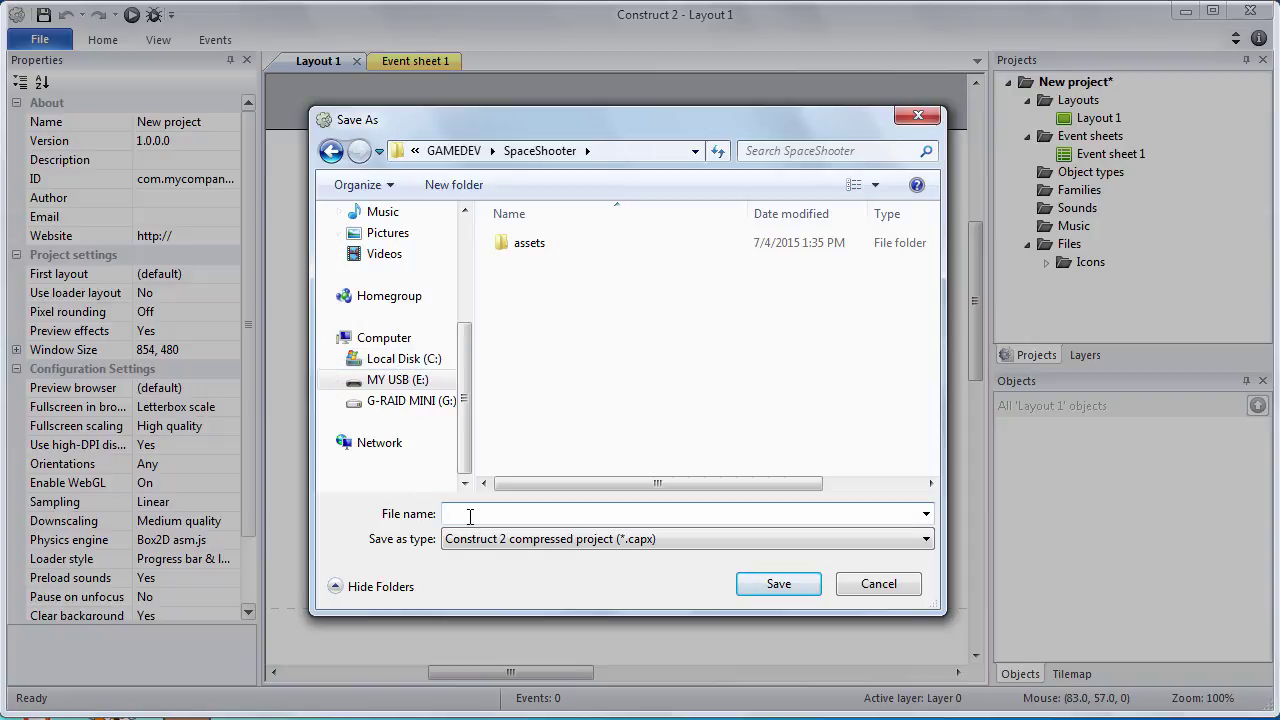
type("SpaceShooter")
left_click(779, 585)
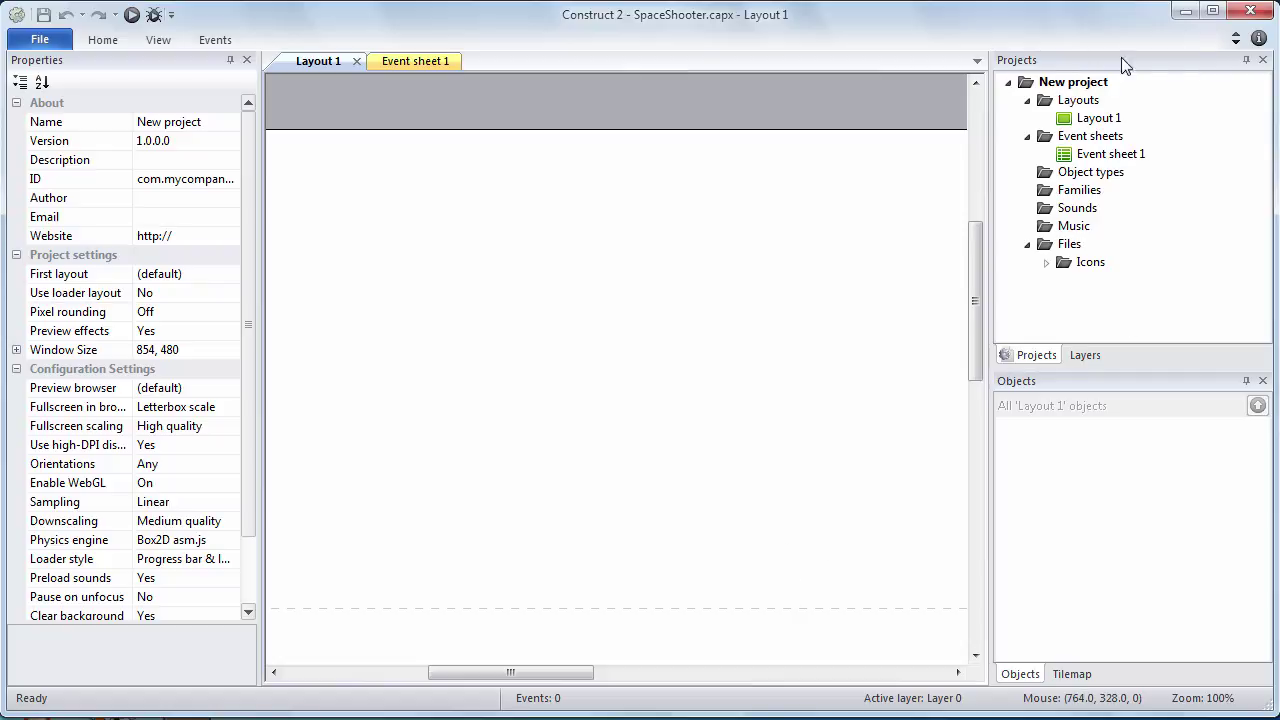
Rename New project to 'Space Shooter' in the Projects bar and save
right_click(1078, 86)
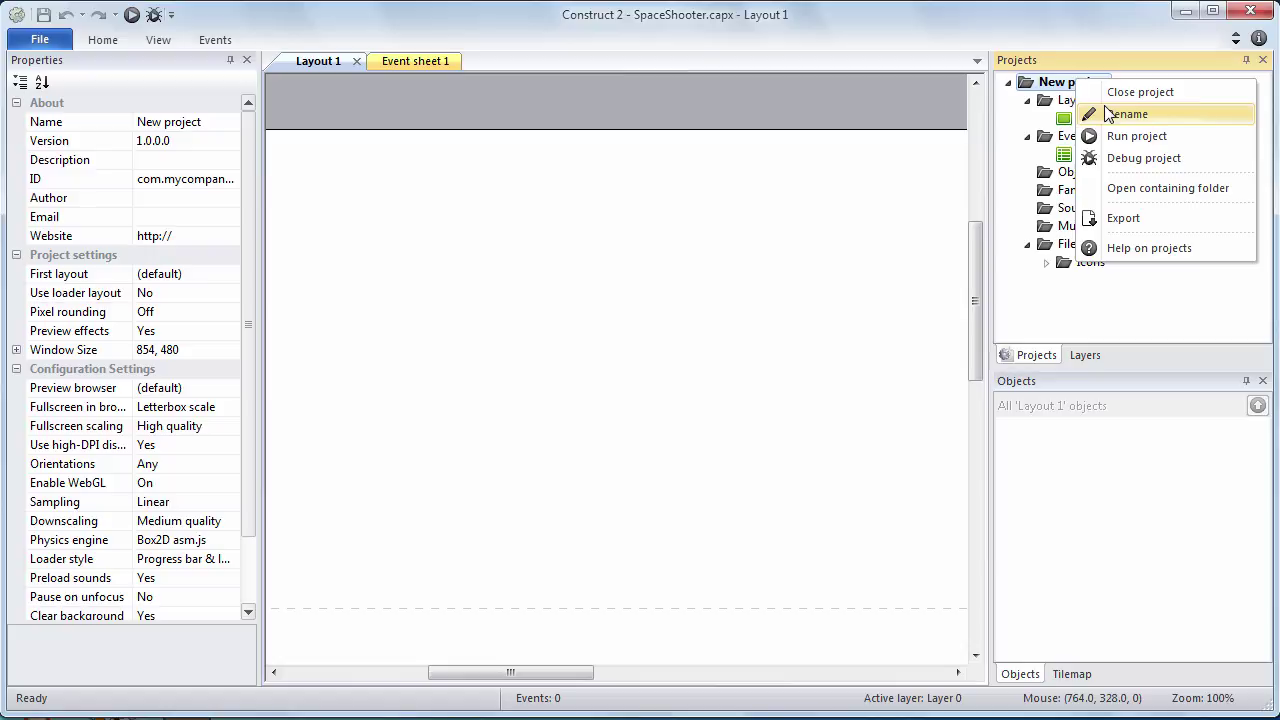
left_click(1108, 115)
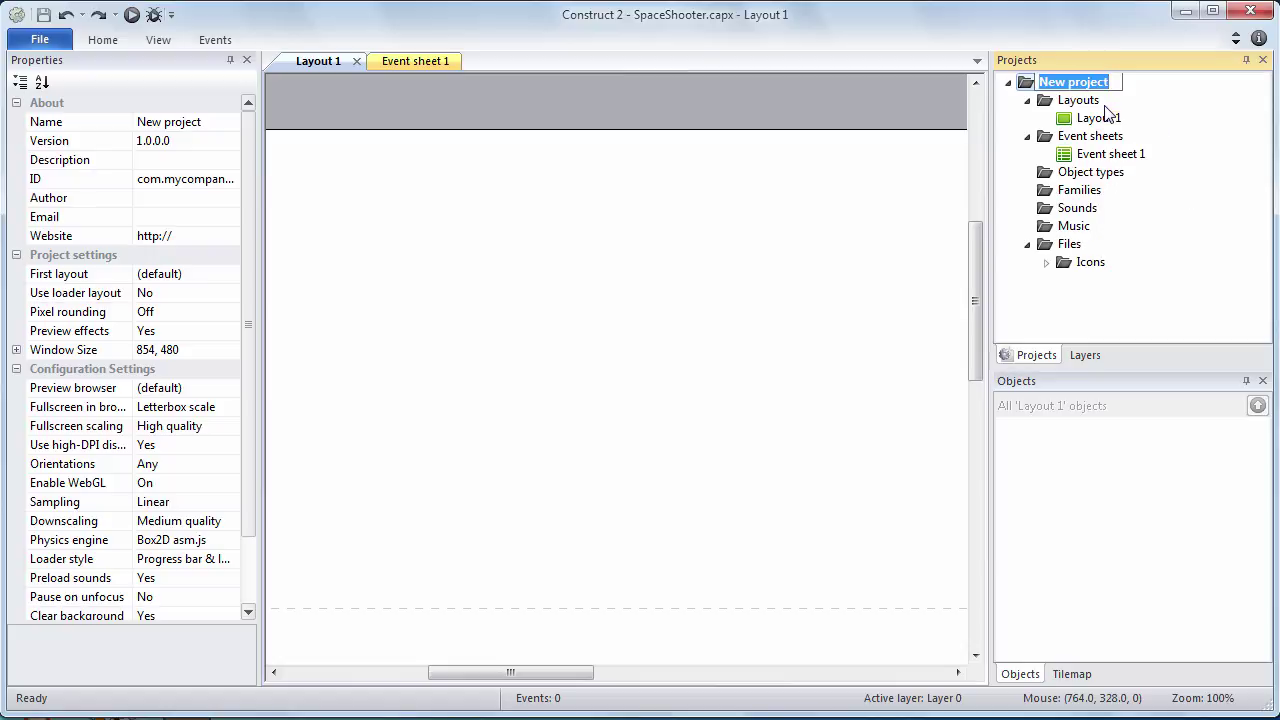
type("Space S")
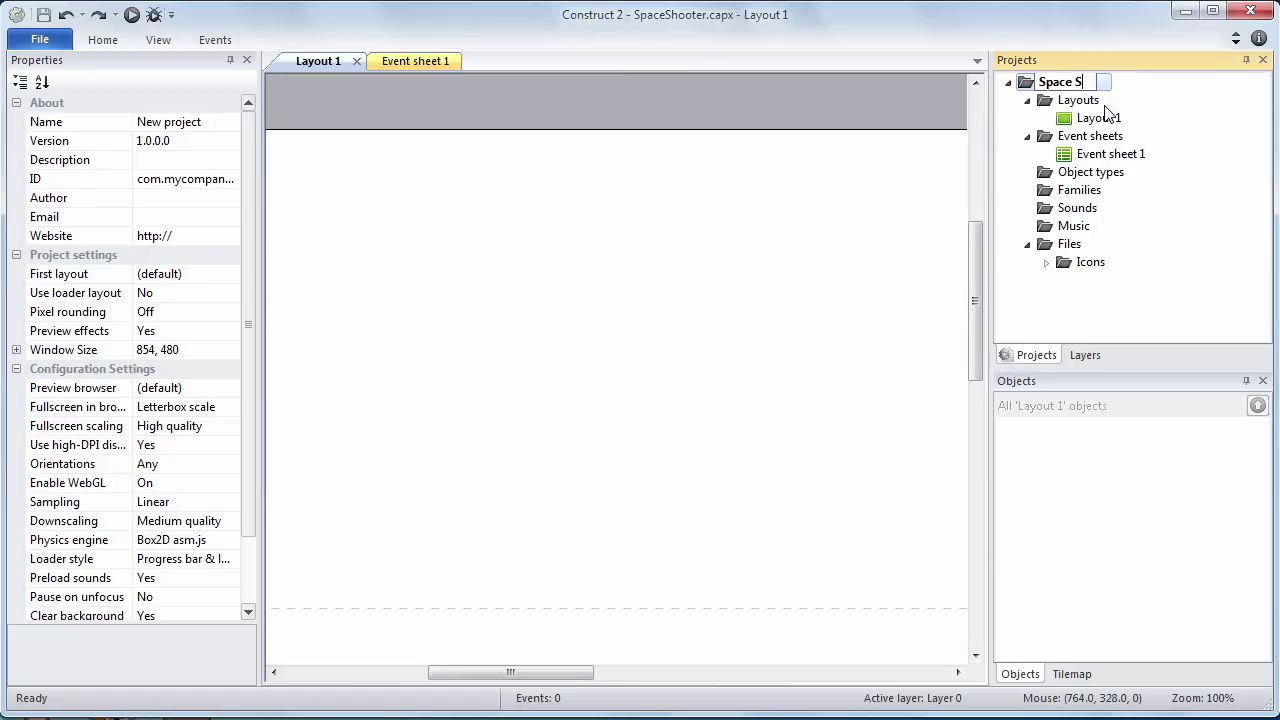
type("hooter")
key("Return")
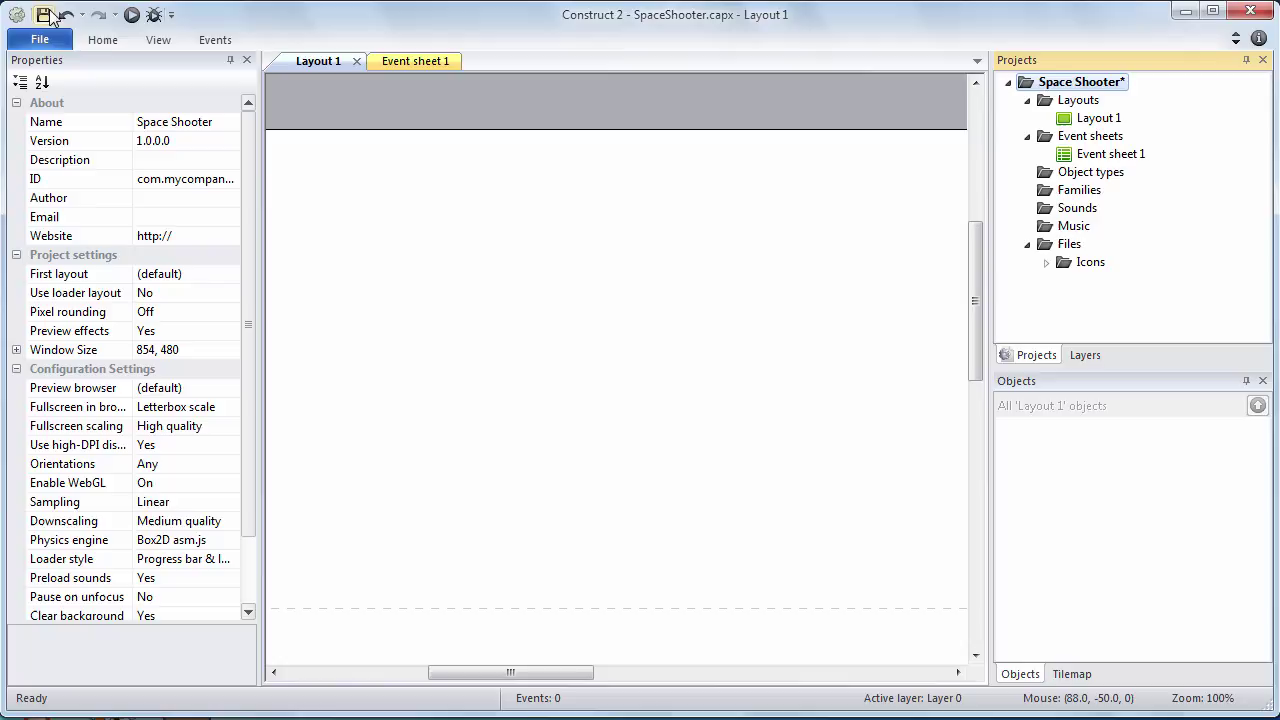
left_click(38, 38)
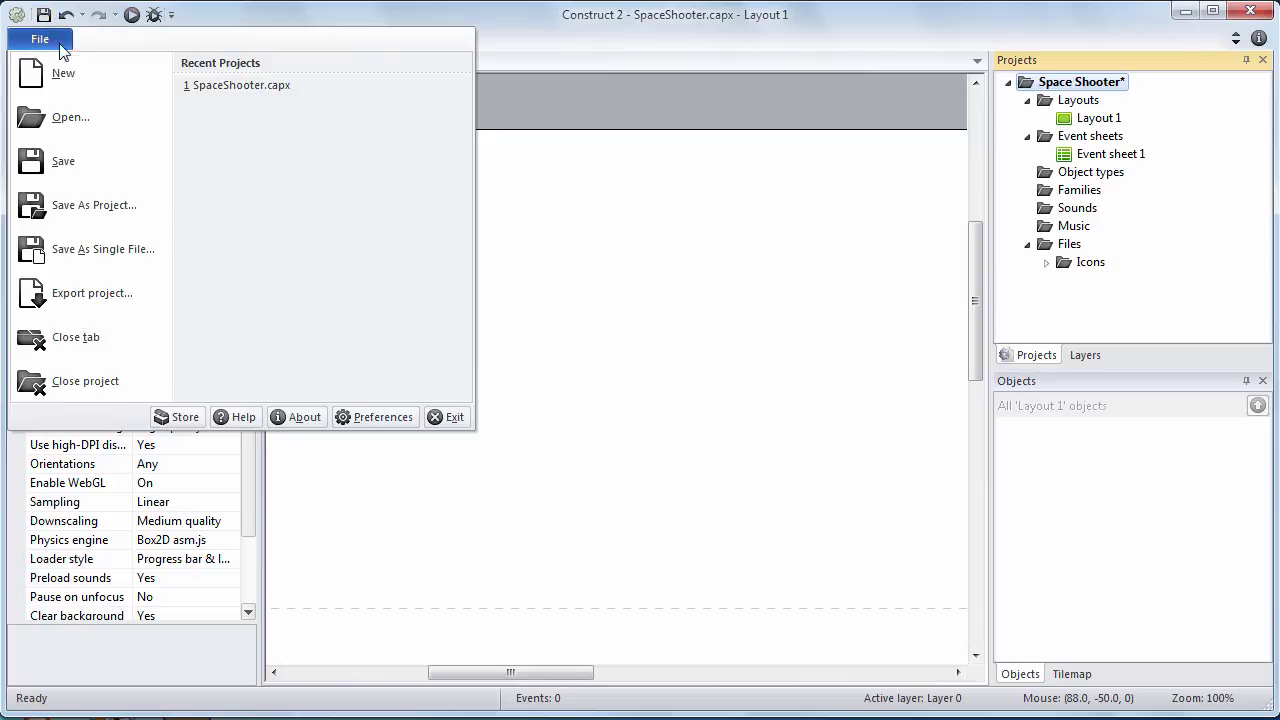
left_click(60, 158)
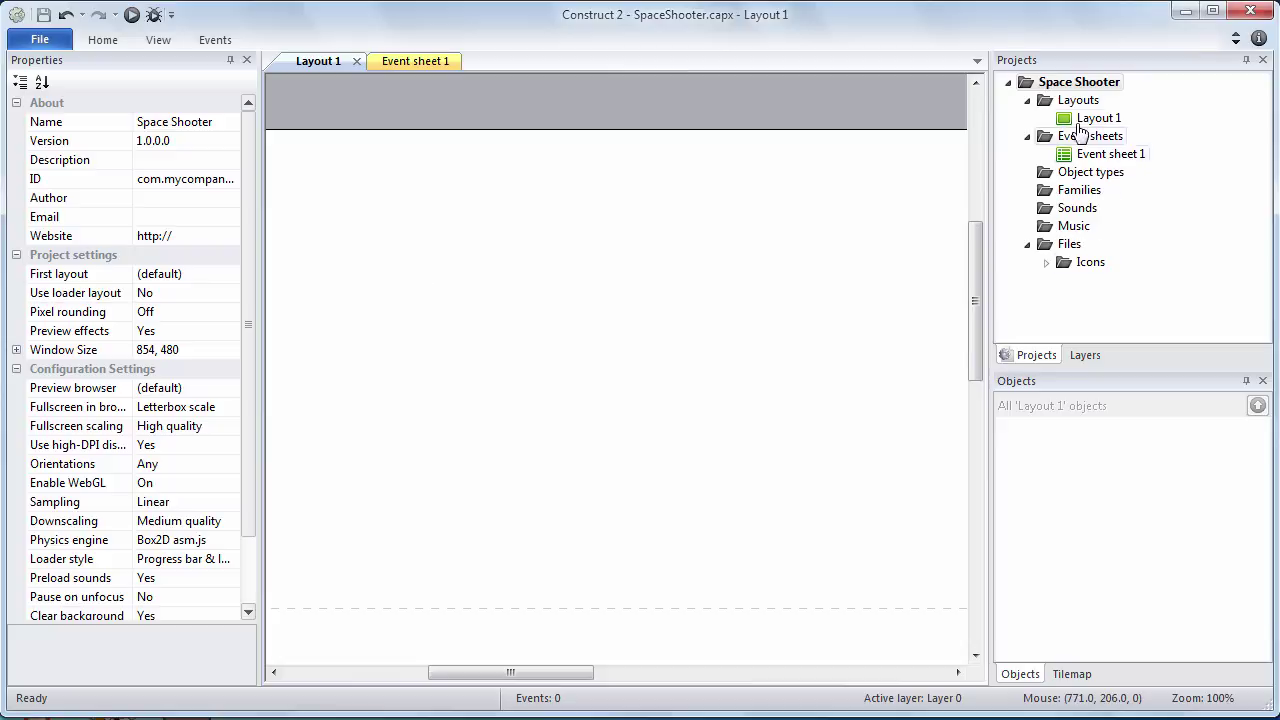
Rename Layout 1 to 'Space' from the Projects bar
left_click(1027, 100)
left_click(1026, 101)
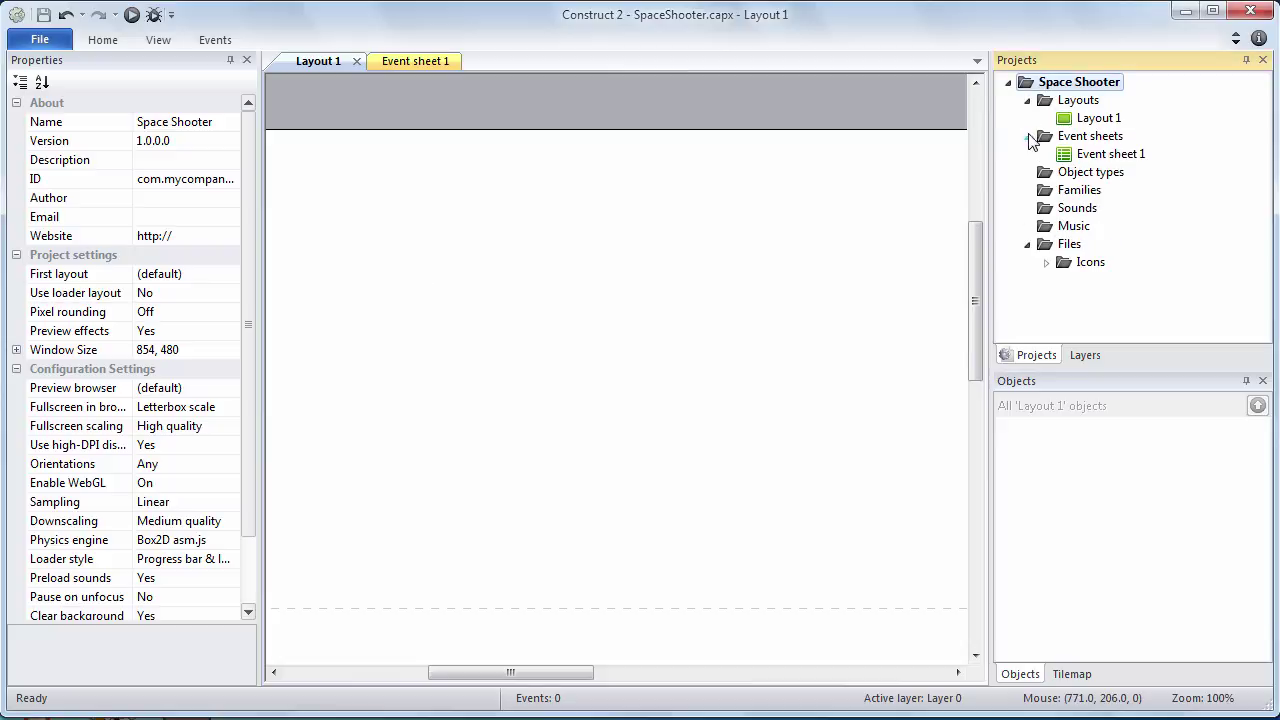
left_click(1027, 136)
left_click(1027, 136)
left_click(1102, 120)
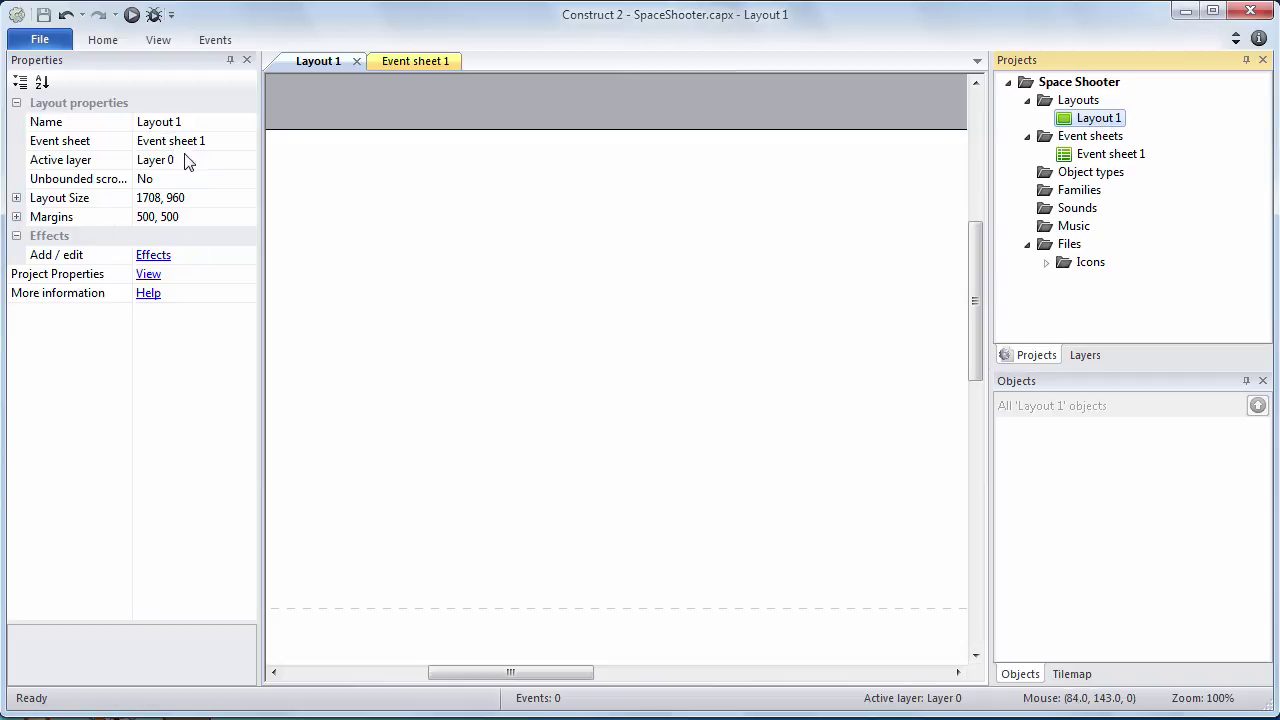
right_click(1092, 122)
left_click(1113, 166)
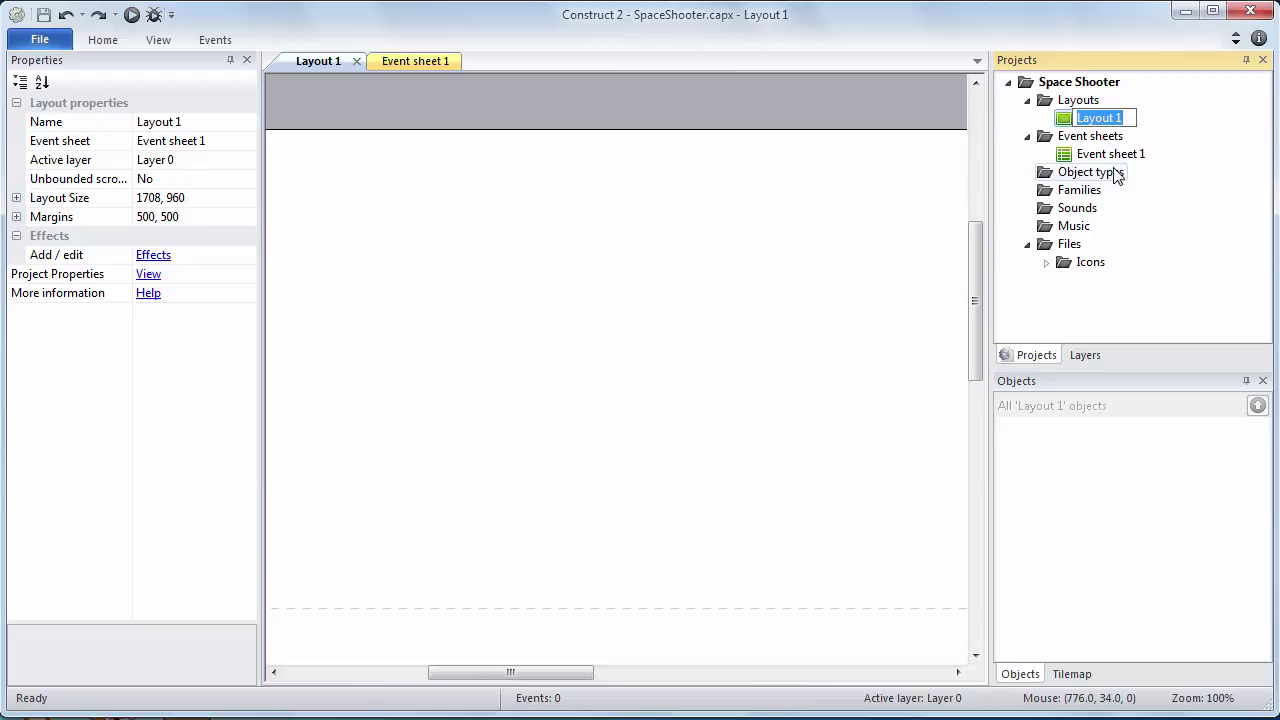
type("Space")
key("Return")
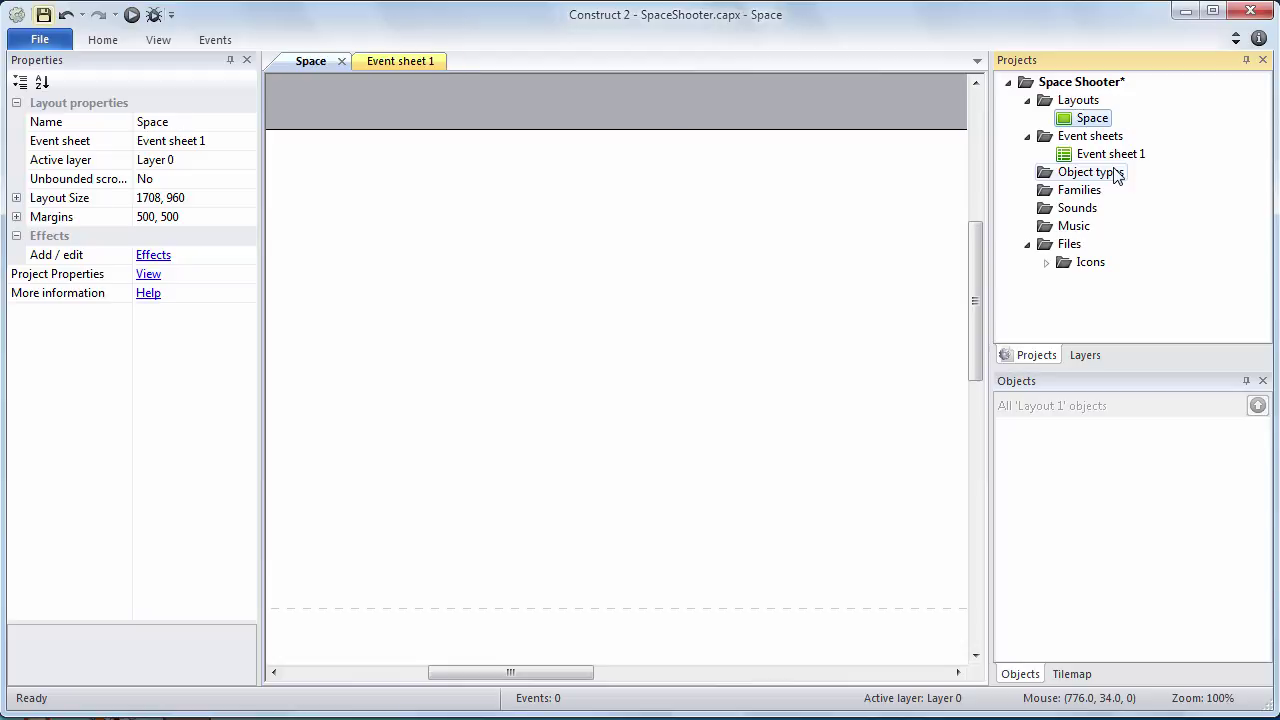
Save, rename Event sheet 1 to 'Space Event Sheet', and save the project again
left_click(45, 16)
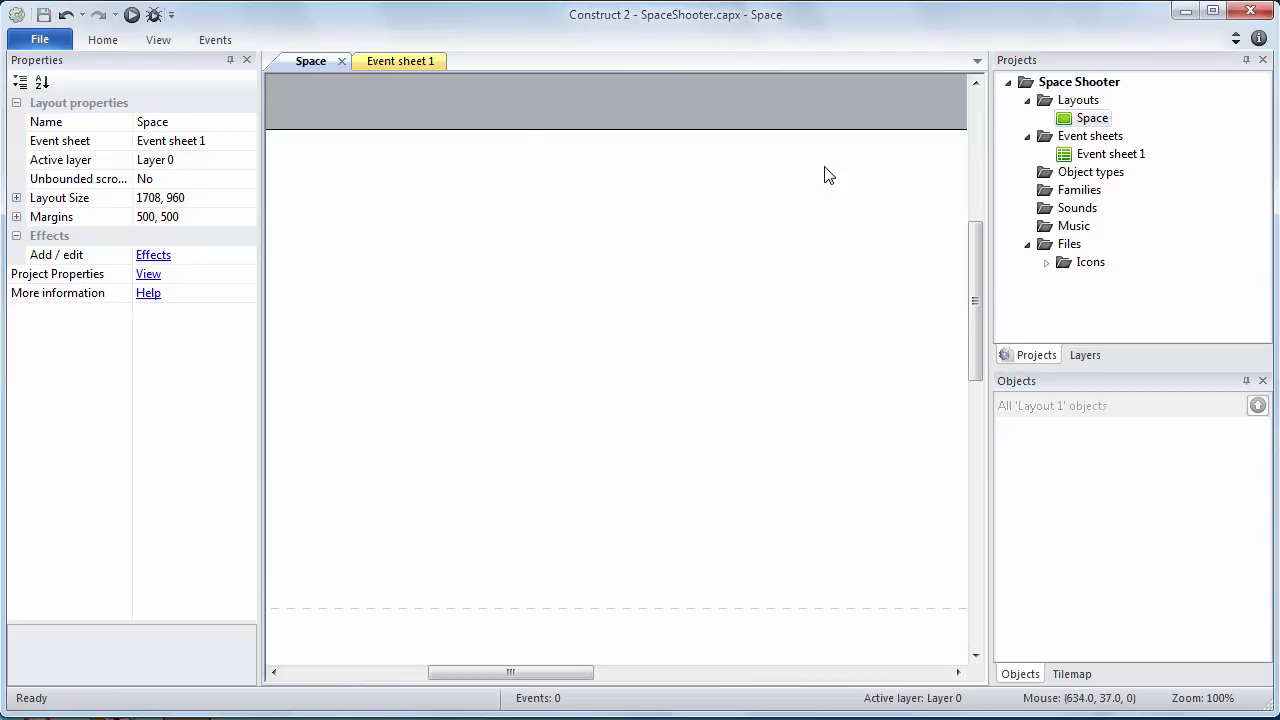
left_click(1106, 160)
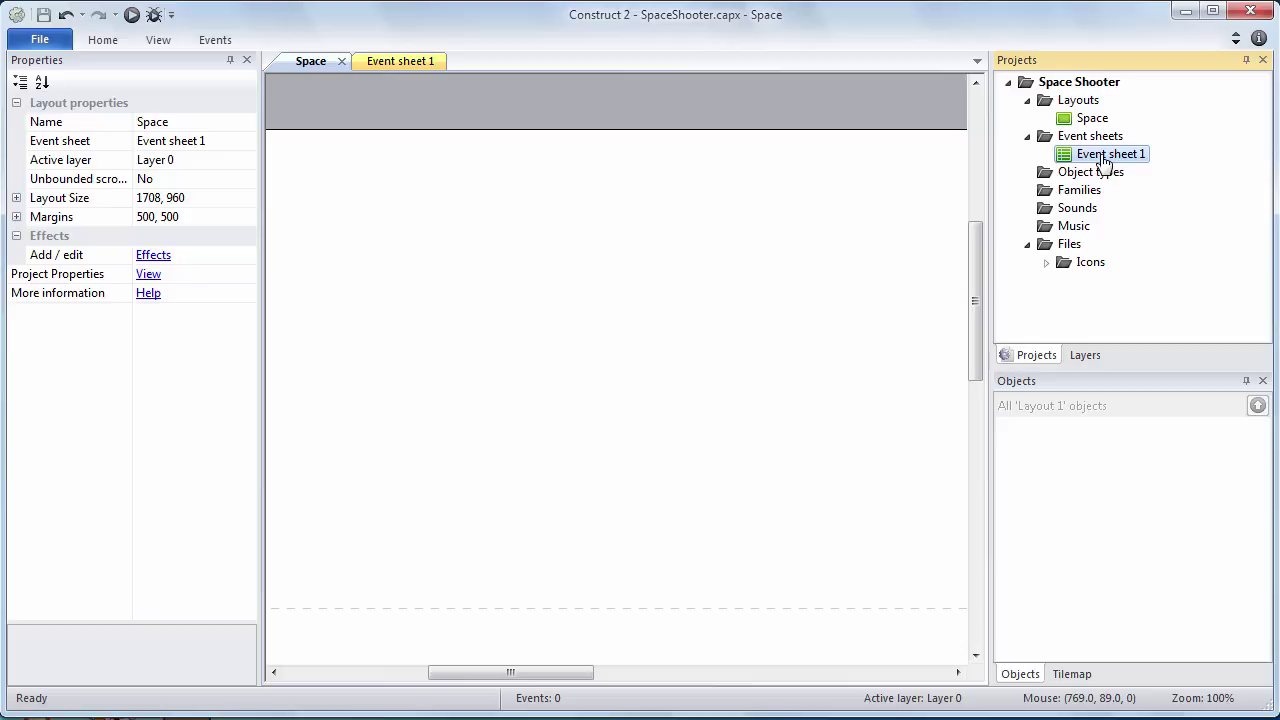
right_click(1106, 160)
left_click(1127, 190)
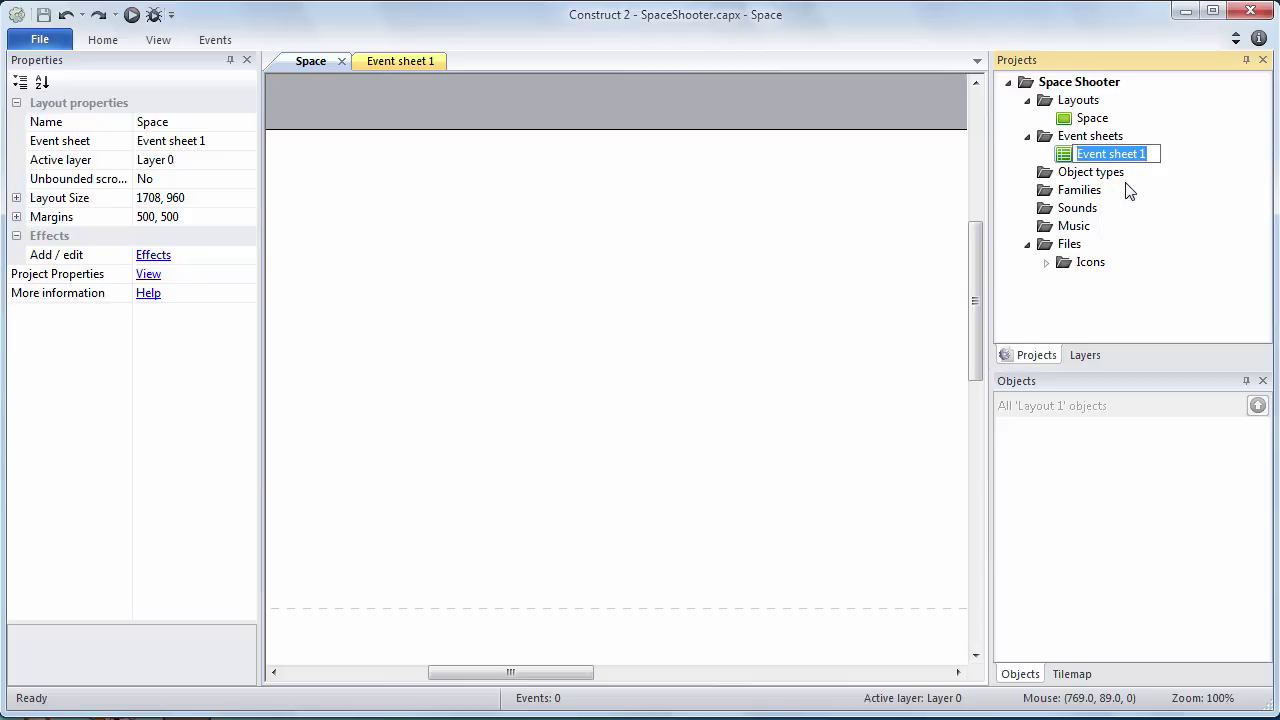
type("Space E")
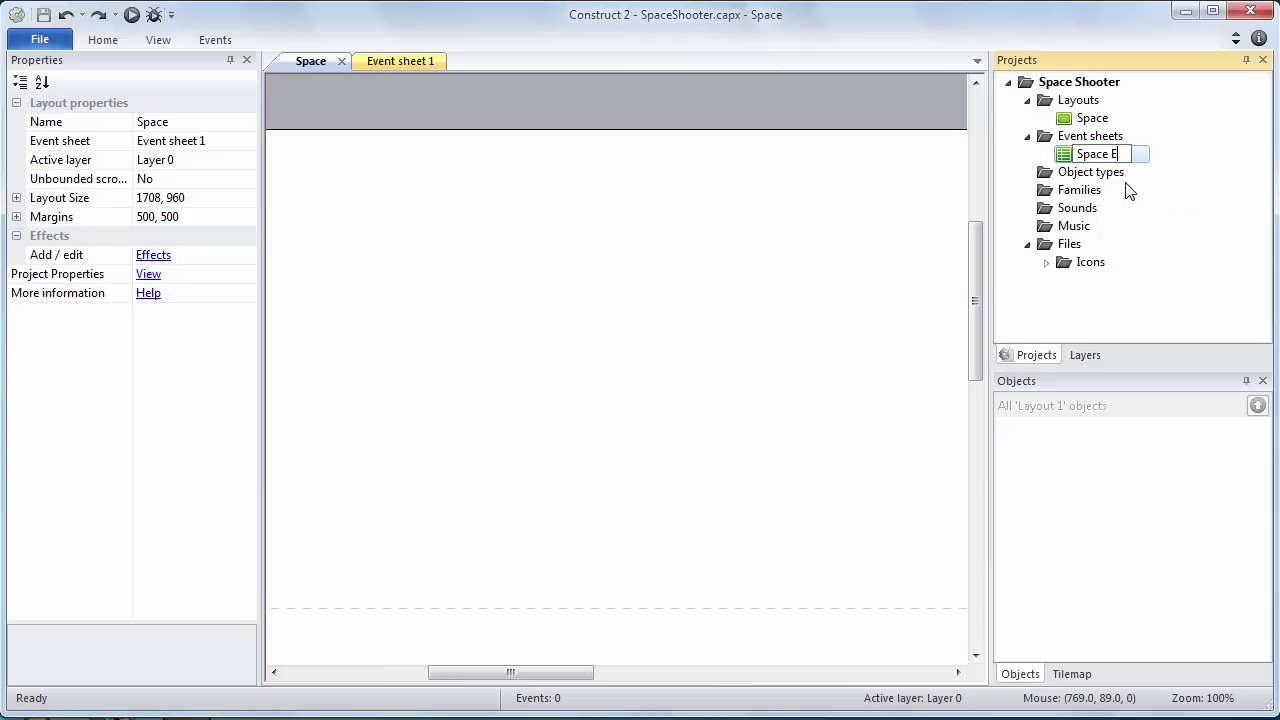
type("vent Sheet")
key("Return")
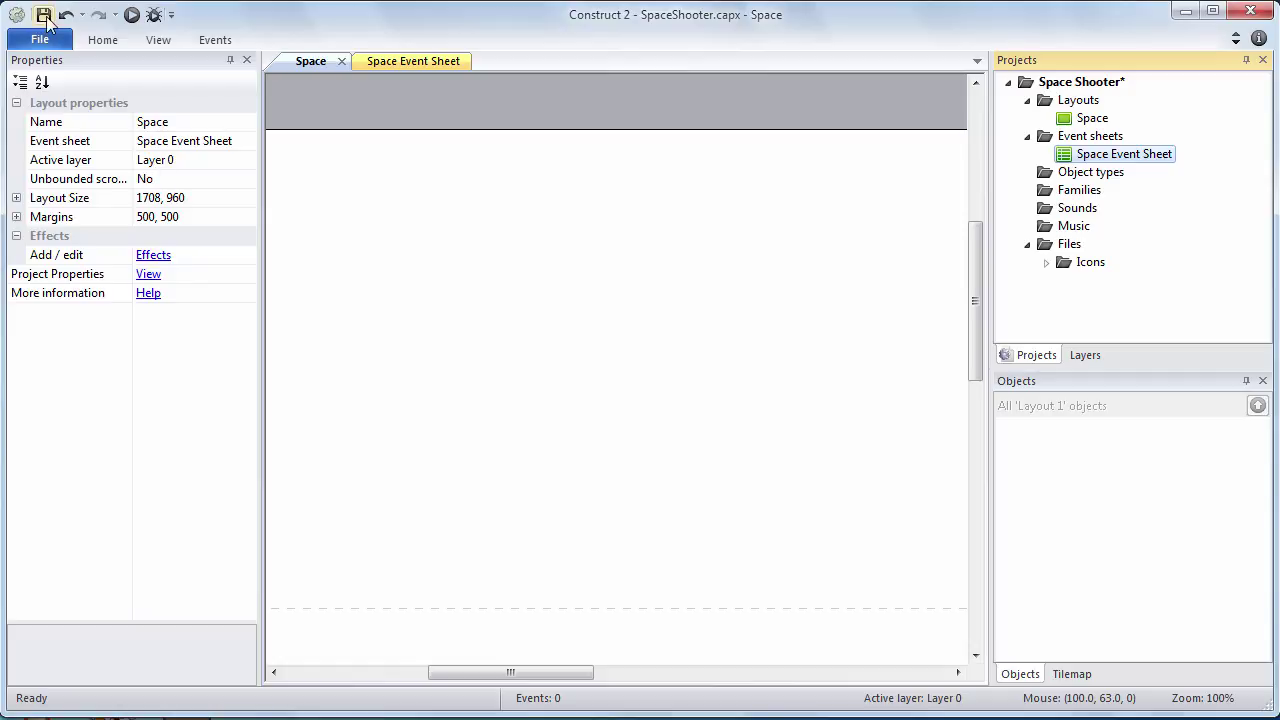
left_click(43, 14)
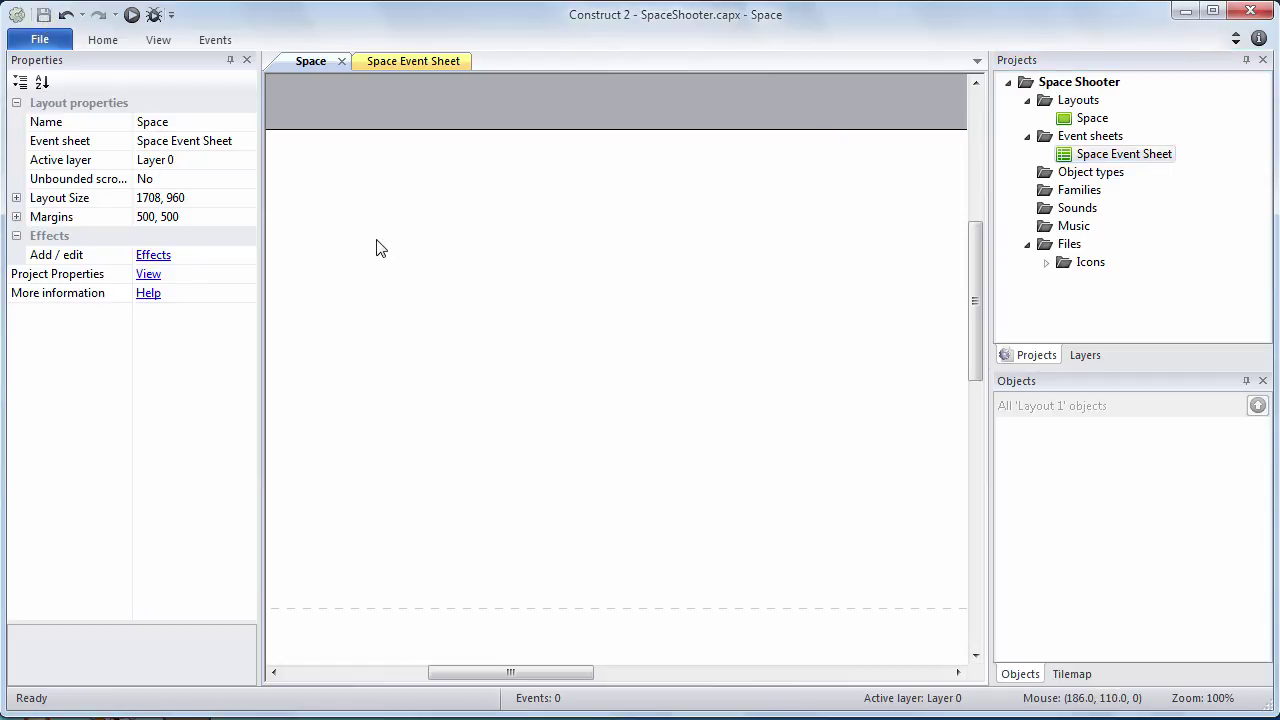
Select the project and widen the Properties bar, narrowing the name column
left_click(1072, 86)
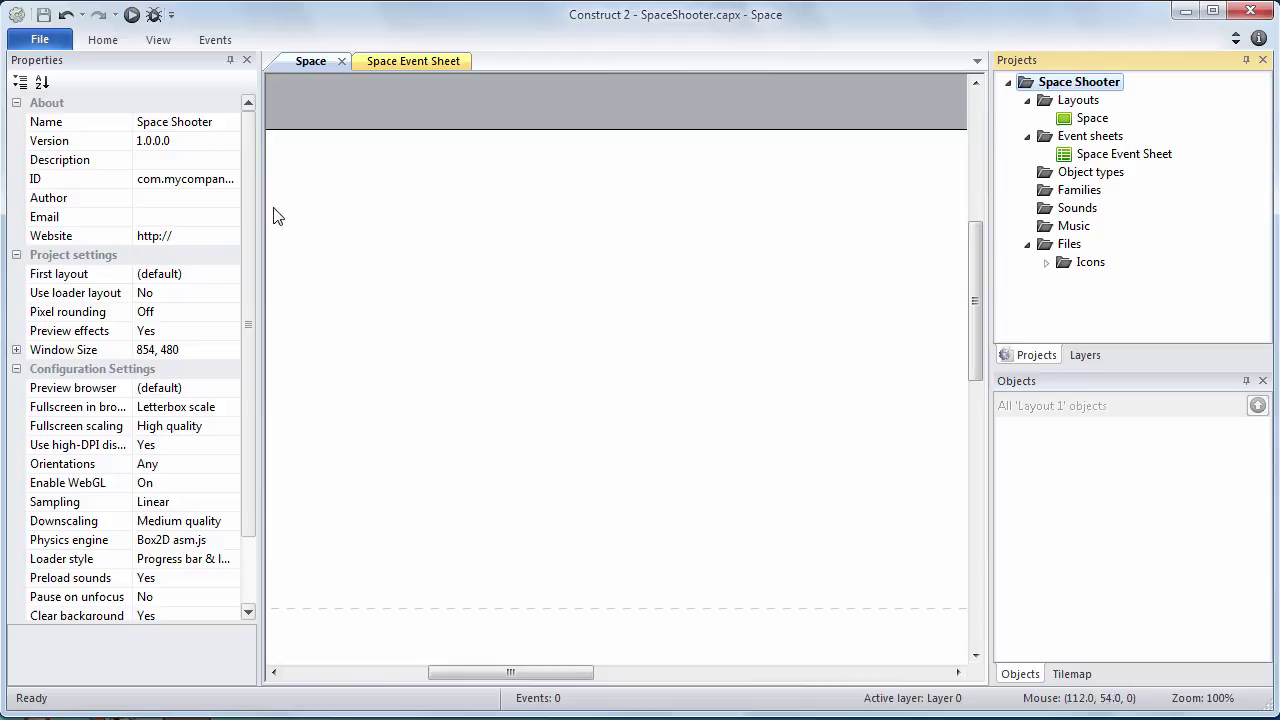
left_click_drag(259, 209, 340, 222)
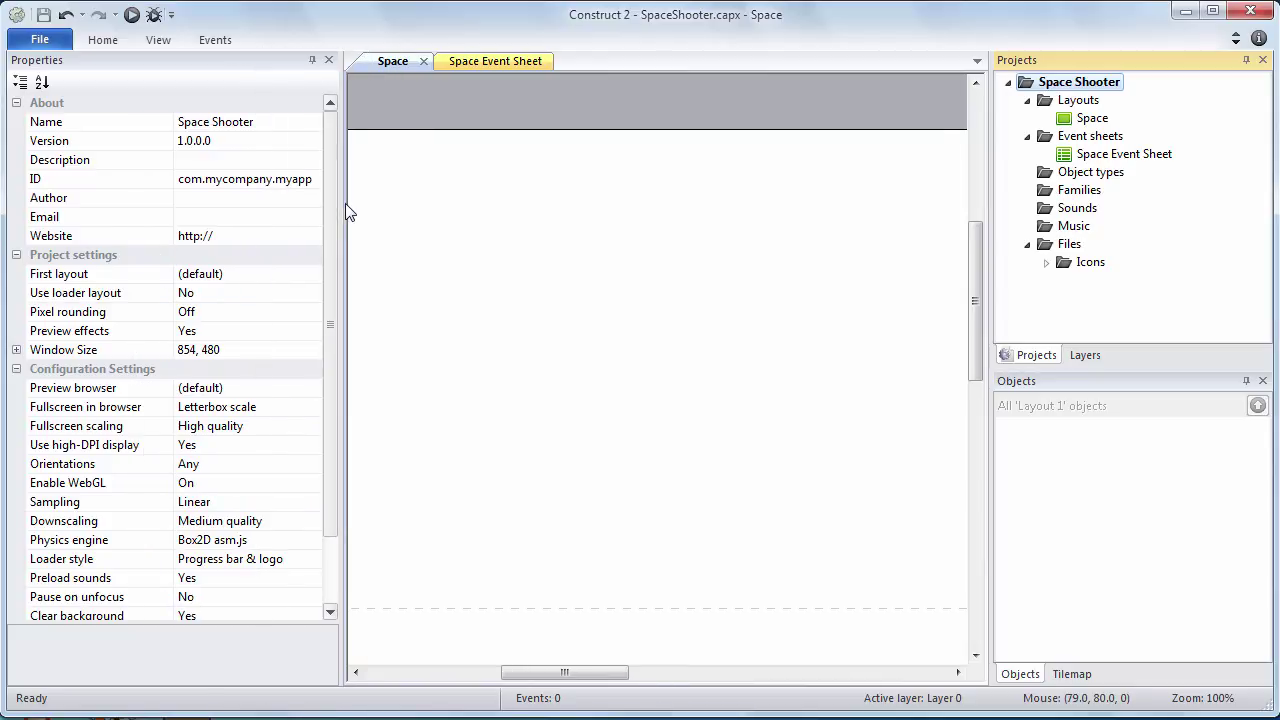
left_click_drag(342, 201, 394, 200)
left_click_drag(199, 178, 180, 178)
Enter the reverse-domain package ID, author's name, contact e-mail and website address in About
left_click(248, 190)
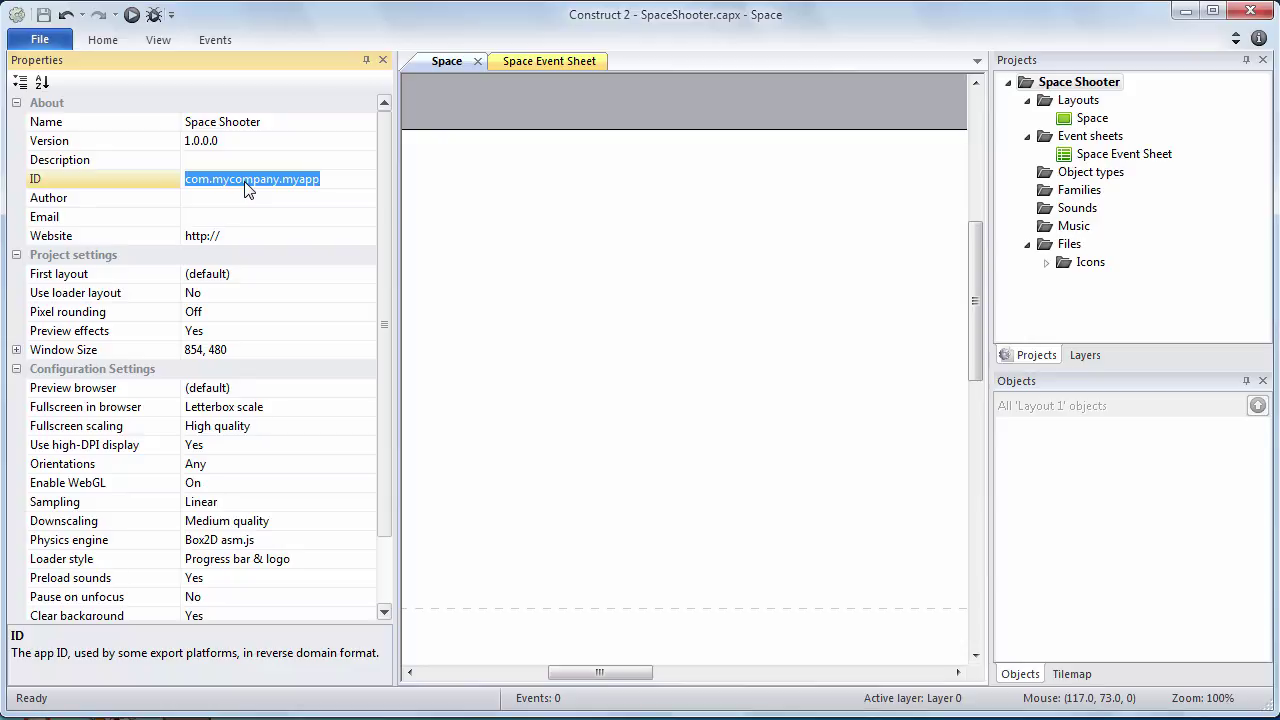
type("com.")
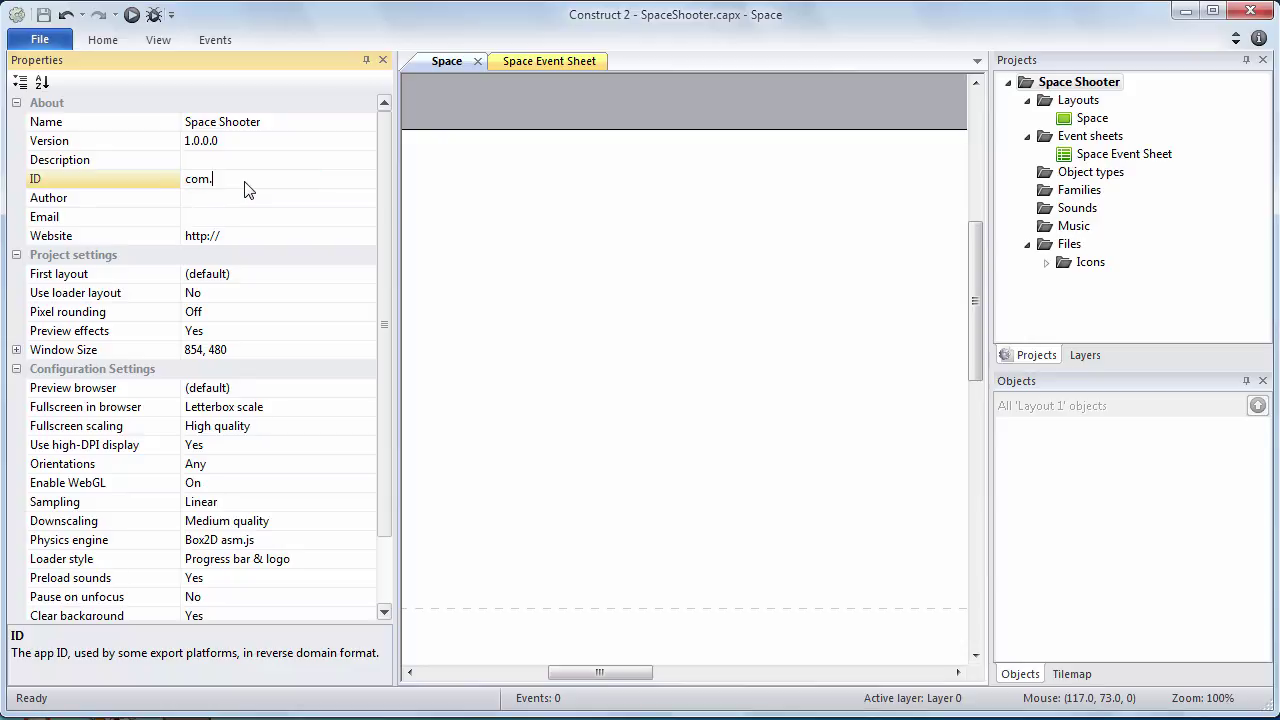
type("colestock.game.spaceshooter")
left_click(296, 204)
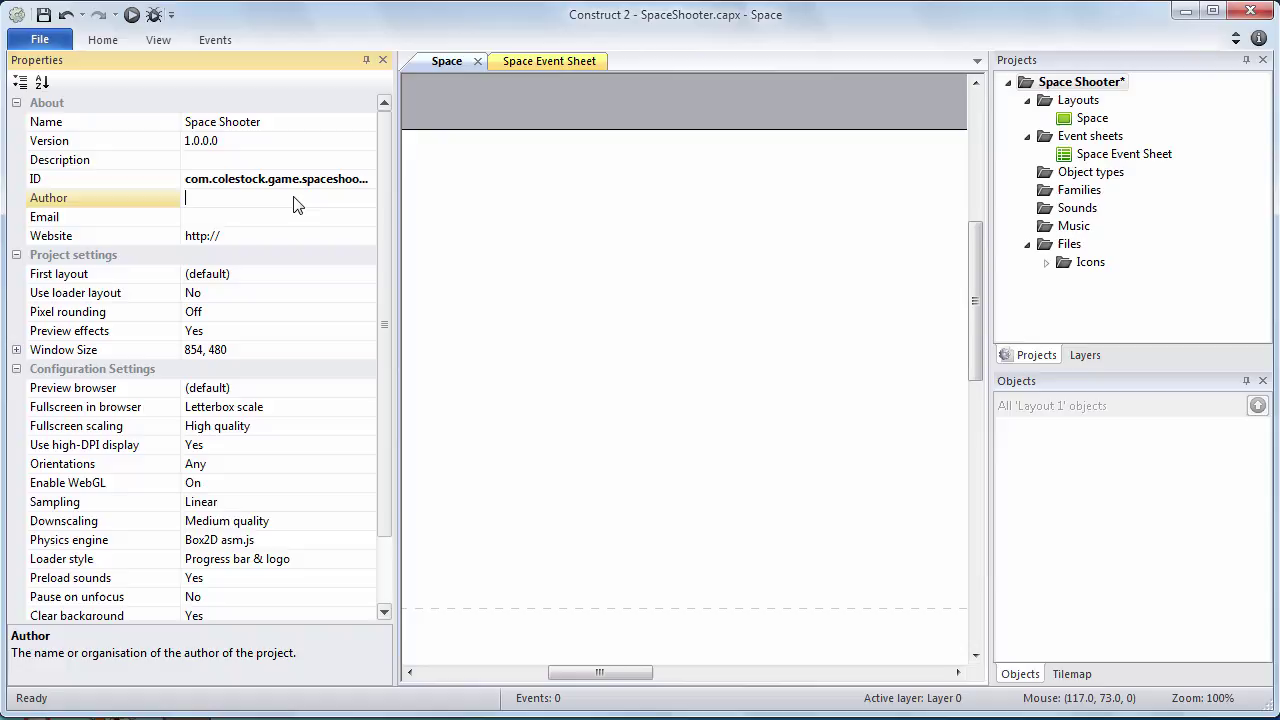
type("James Colestock")
left_click(297, 220)
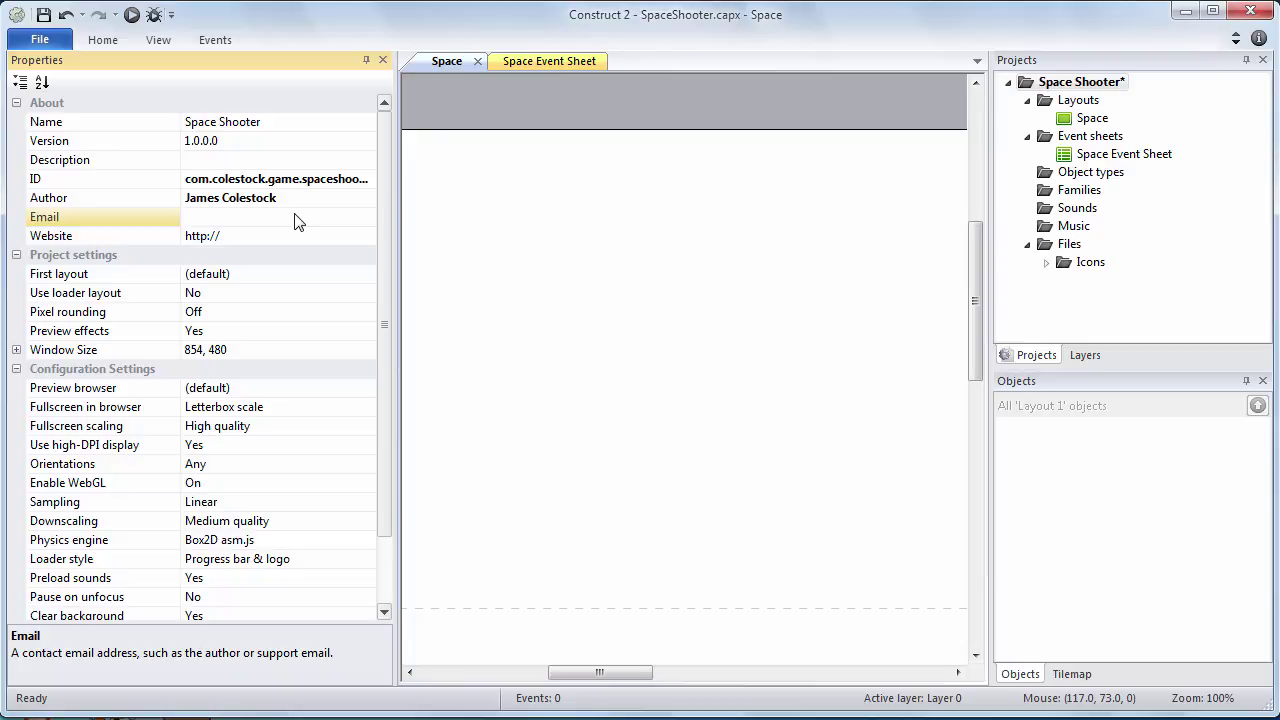
left_click(304, 237)
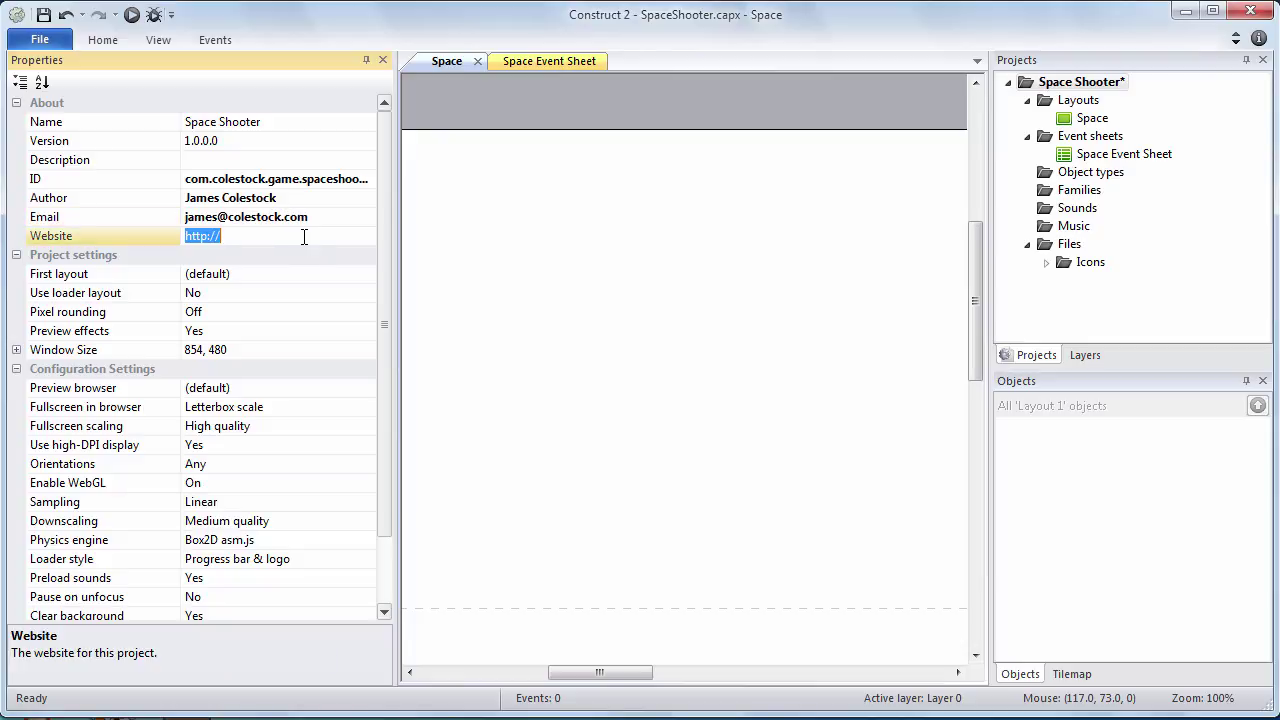
left_click(304, 236)
type("www.colestock.com")
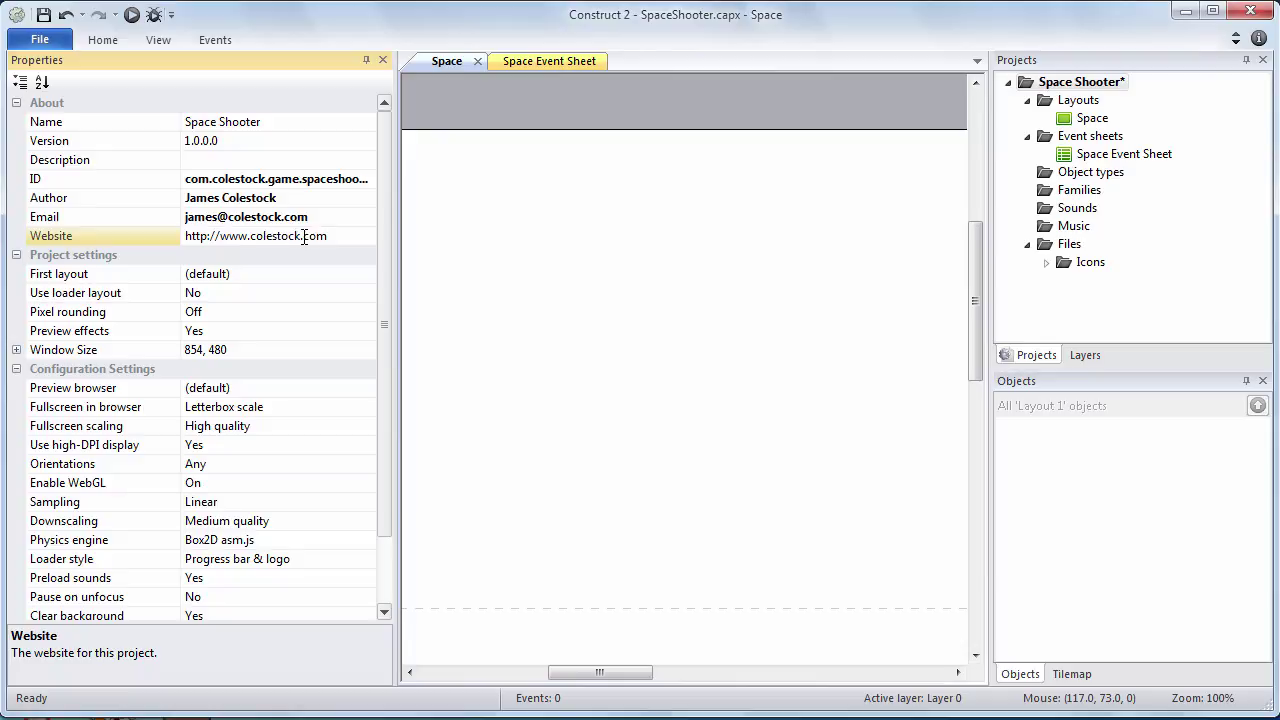
left_click(296, 275)
Make Space the first layout and set the window size to 800 × 800
left_click(366, 276)
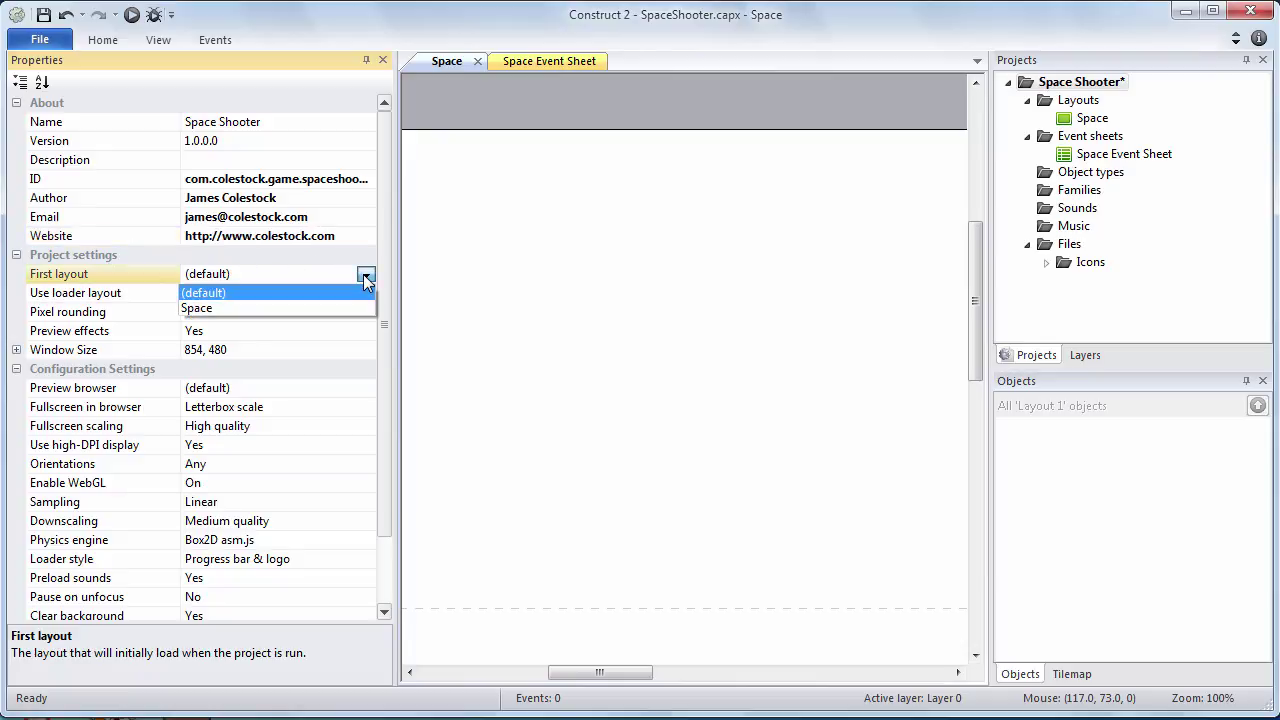
left_click(343, 308)
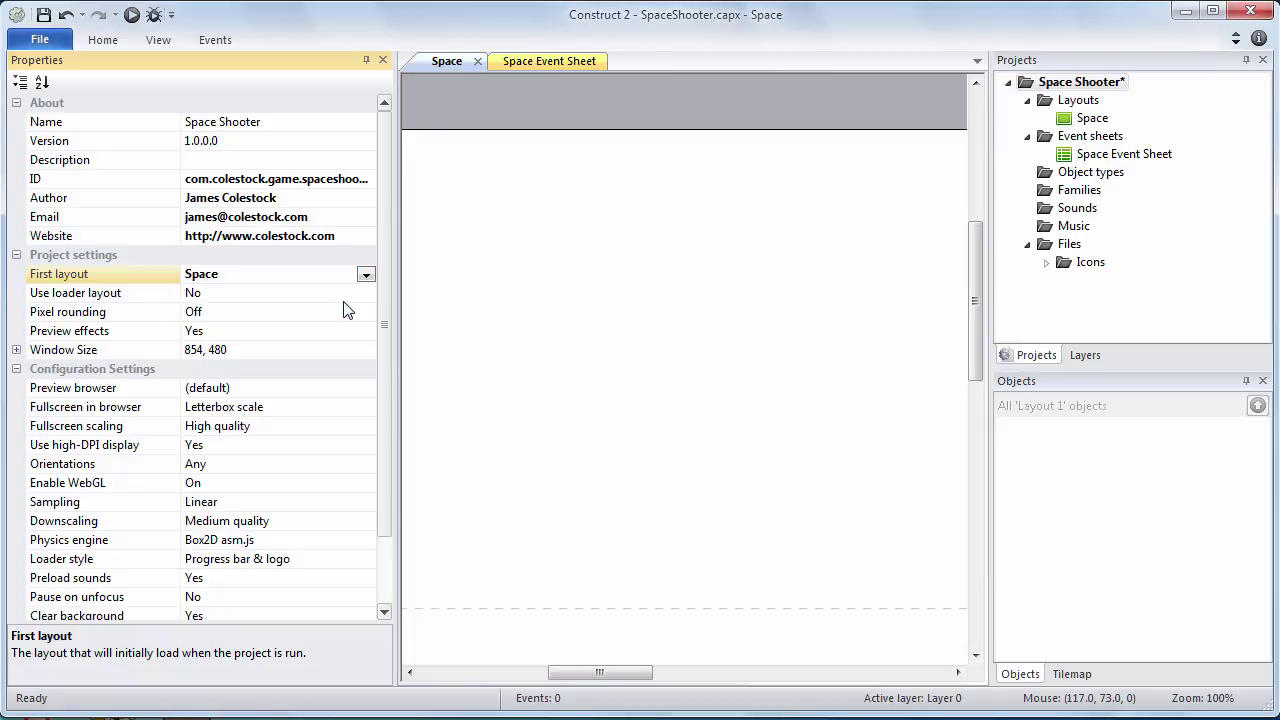
left_click(17, 350)
left_click(216, 369)
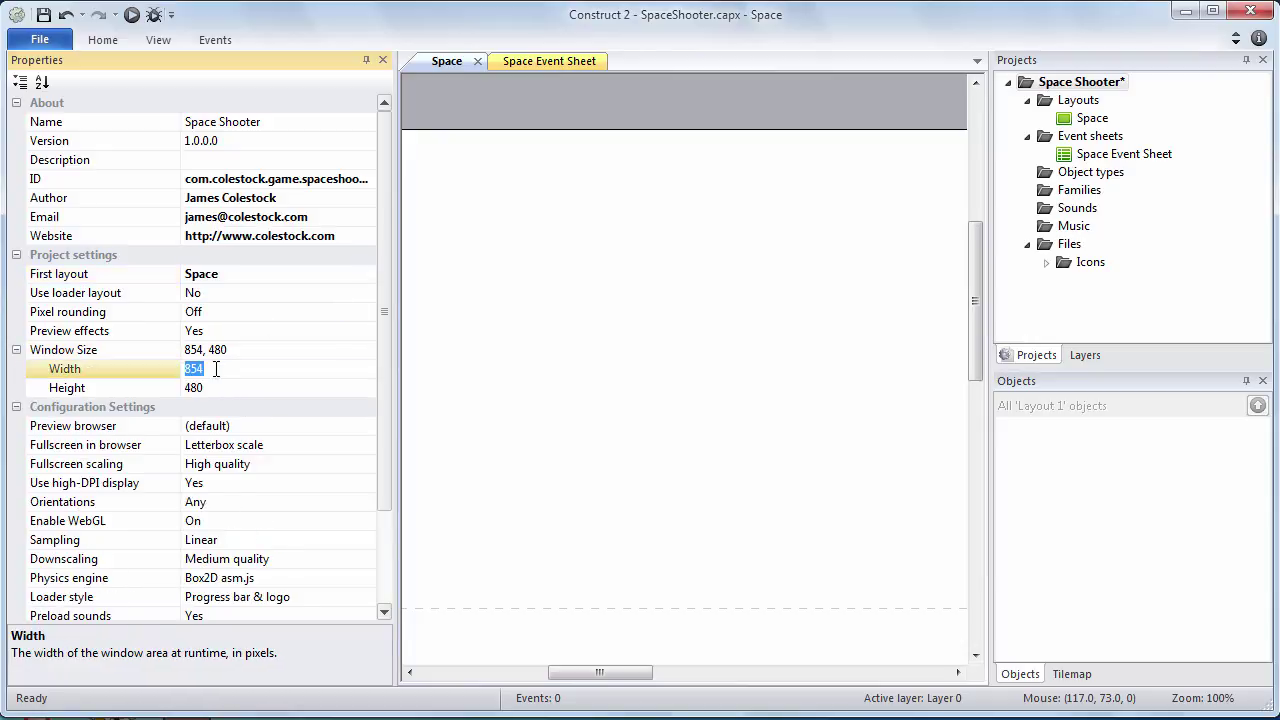
type("800")
left_click(214, 390)
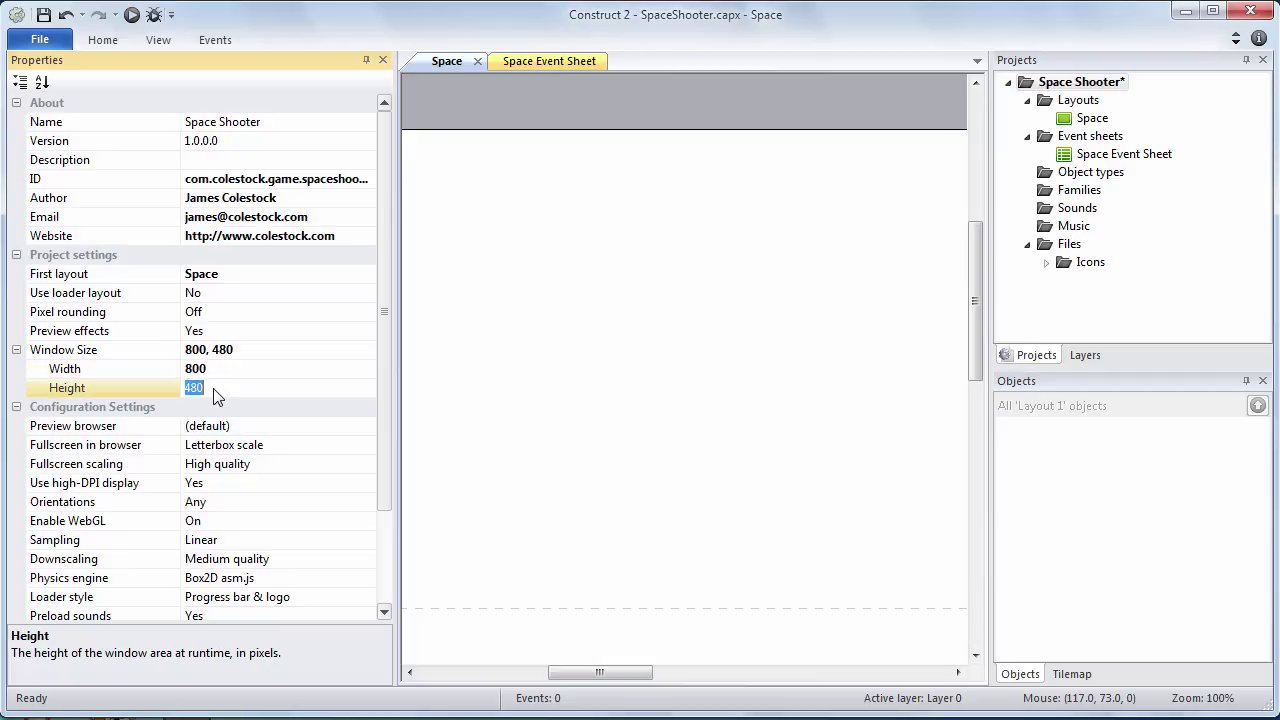
type("800")
left_click(240, 357)
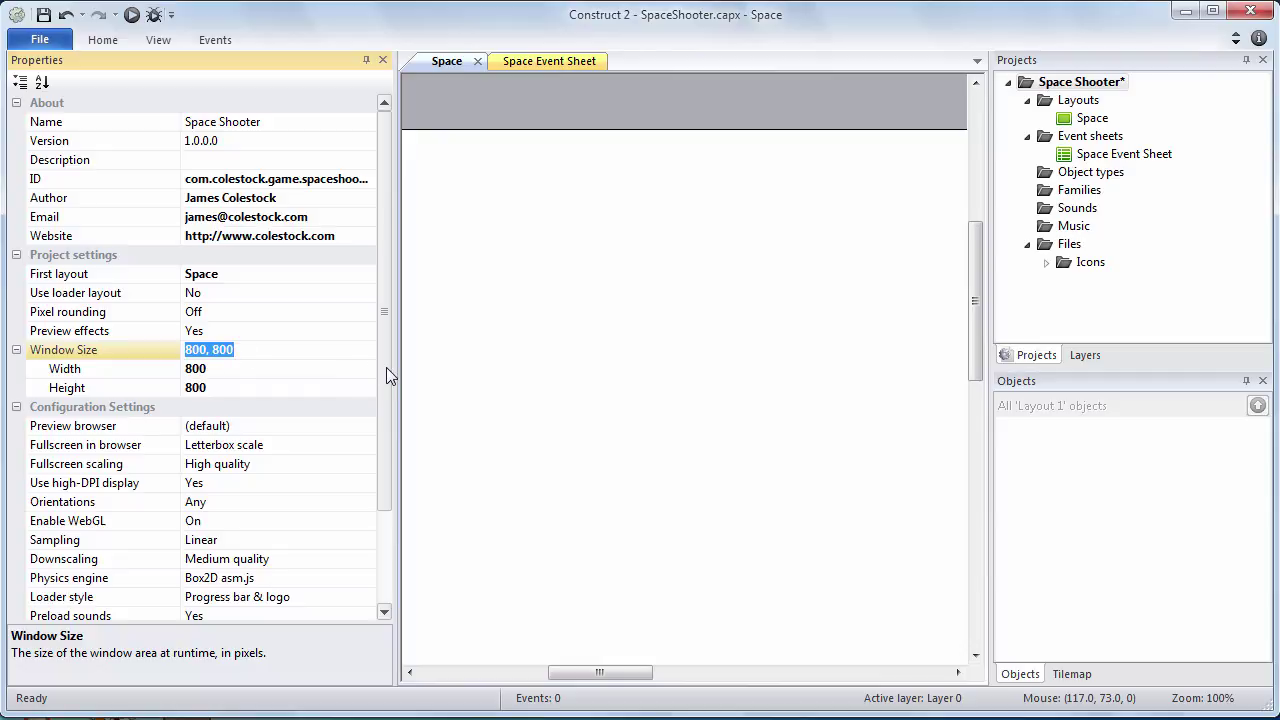
Set the Preview browser property to Chrome
scroll(386, 368, "down", 2)
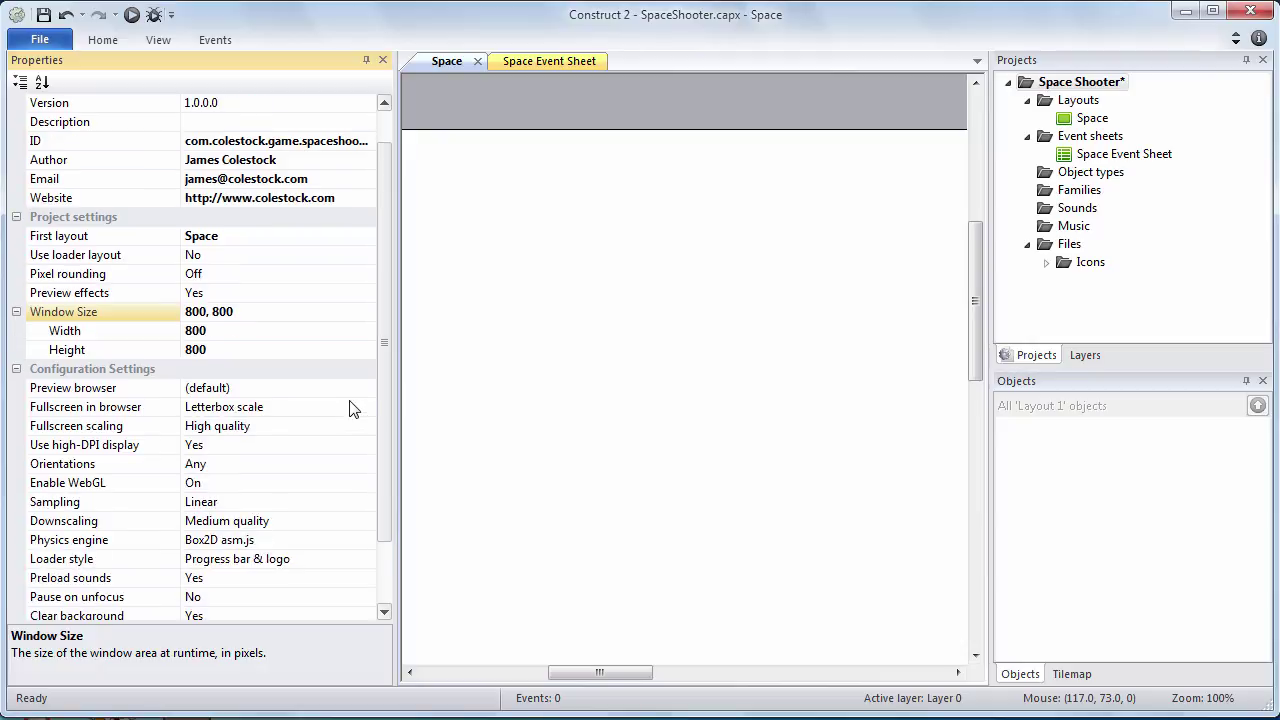
left_click(340, 393)
left_click(366, 389)
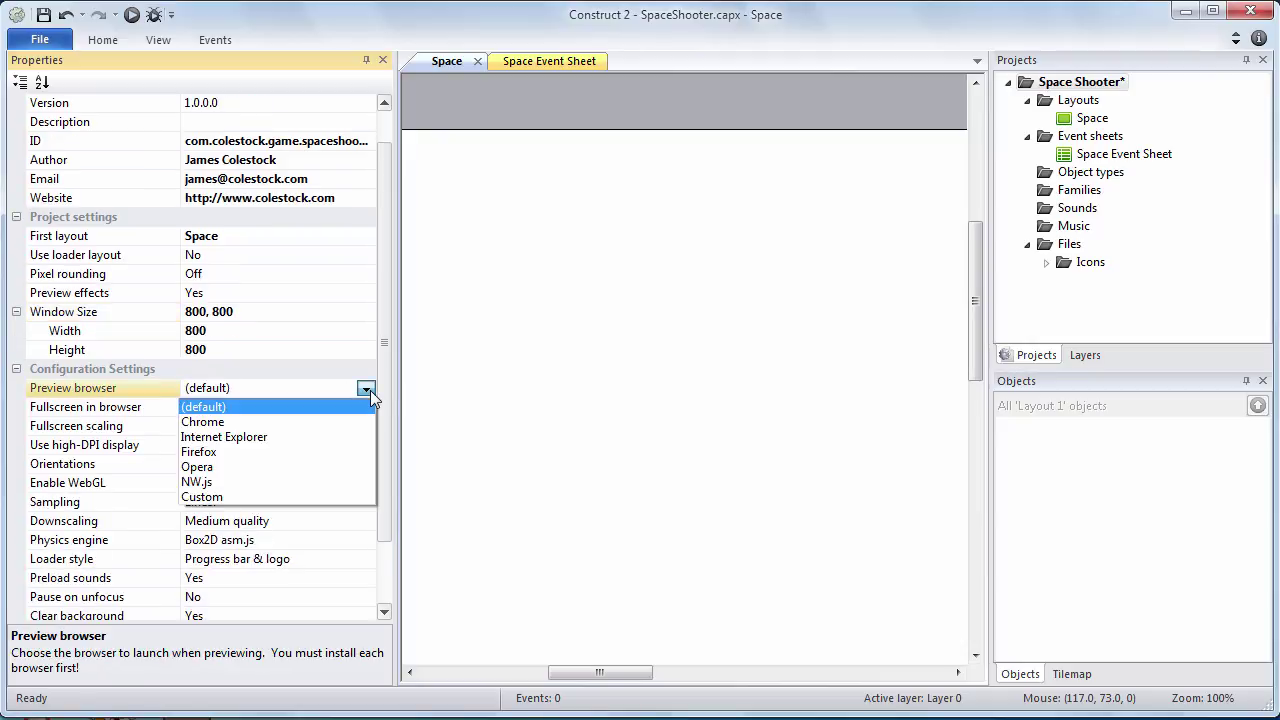
left_click(278, 422)
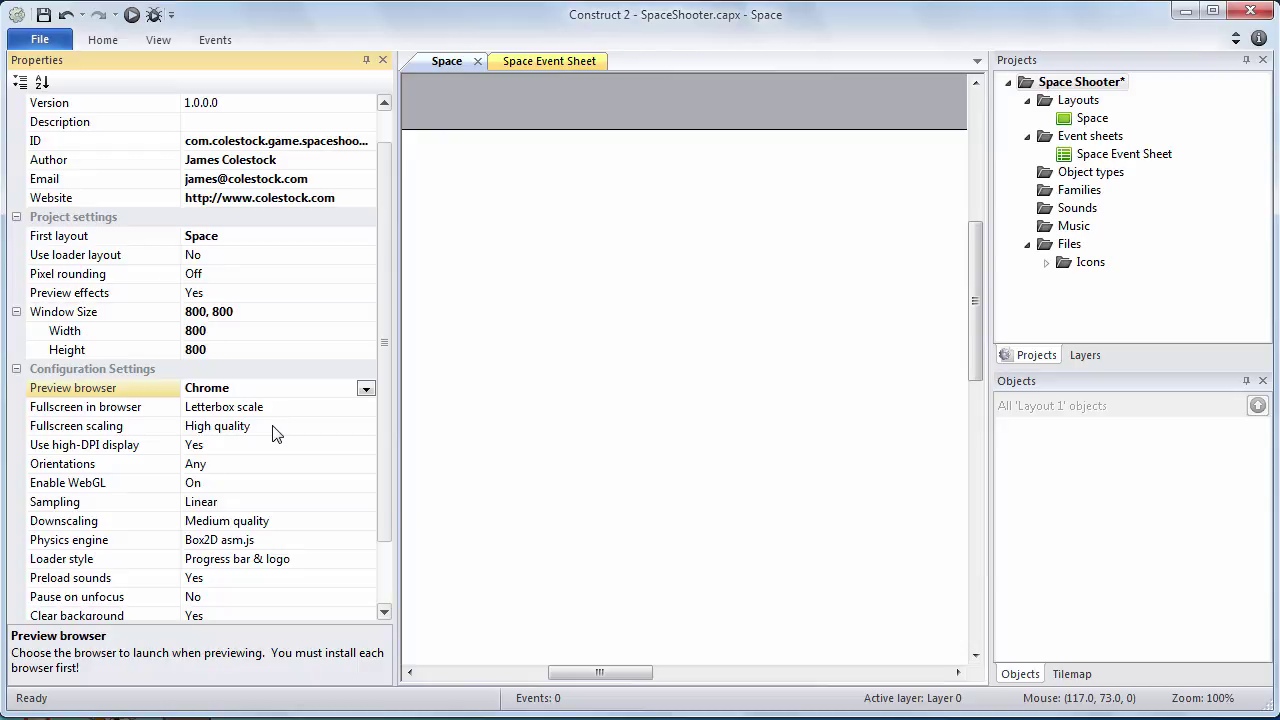
Set the project's Downscaling to High quality and accept the memory-usage warning
left_click(343, 523)
left_click(366, 522)
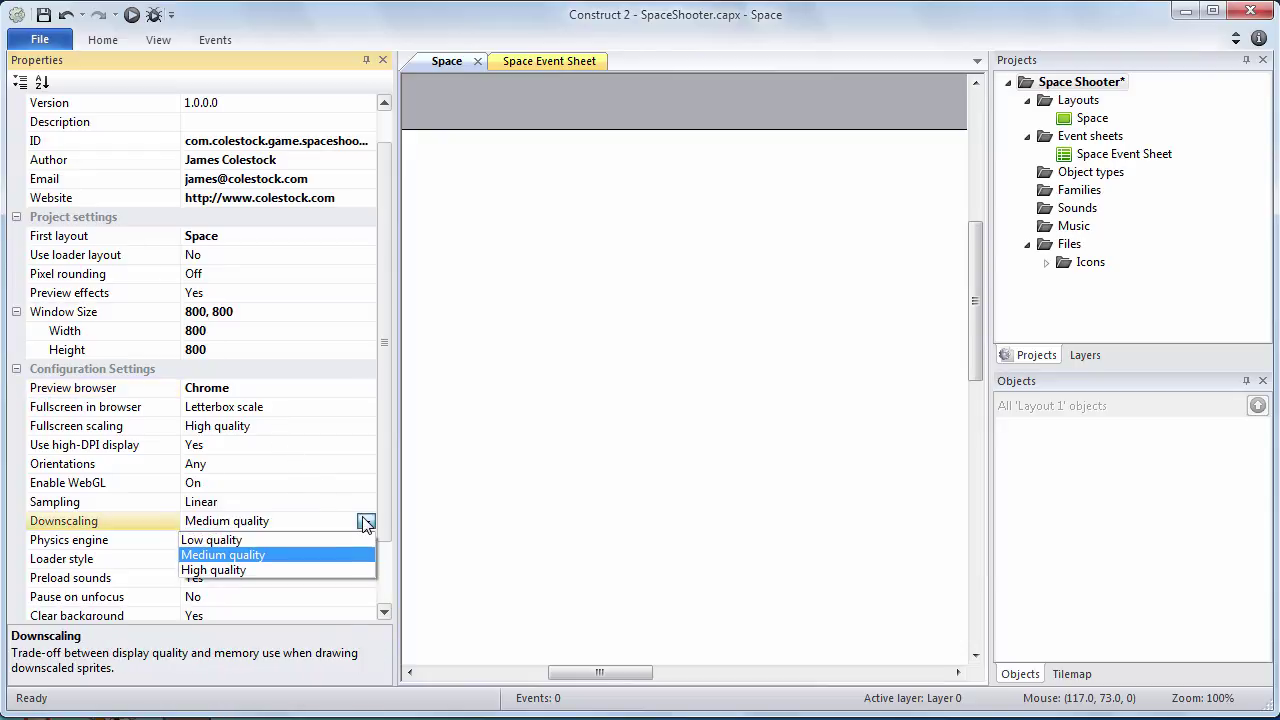
left_click(338, 569)
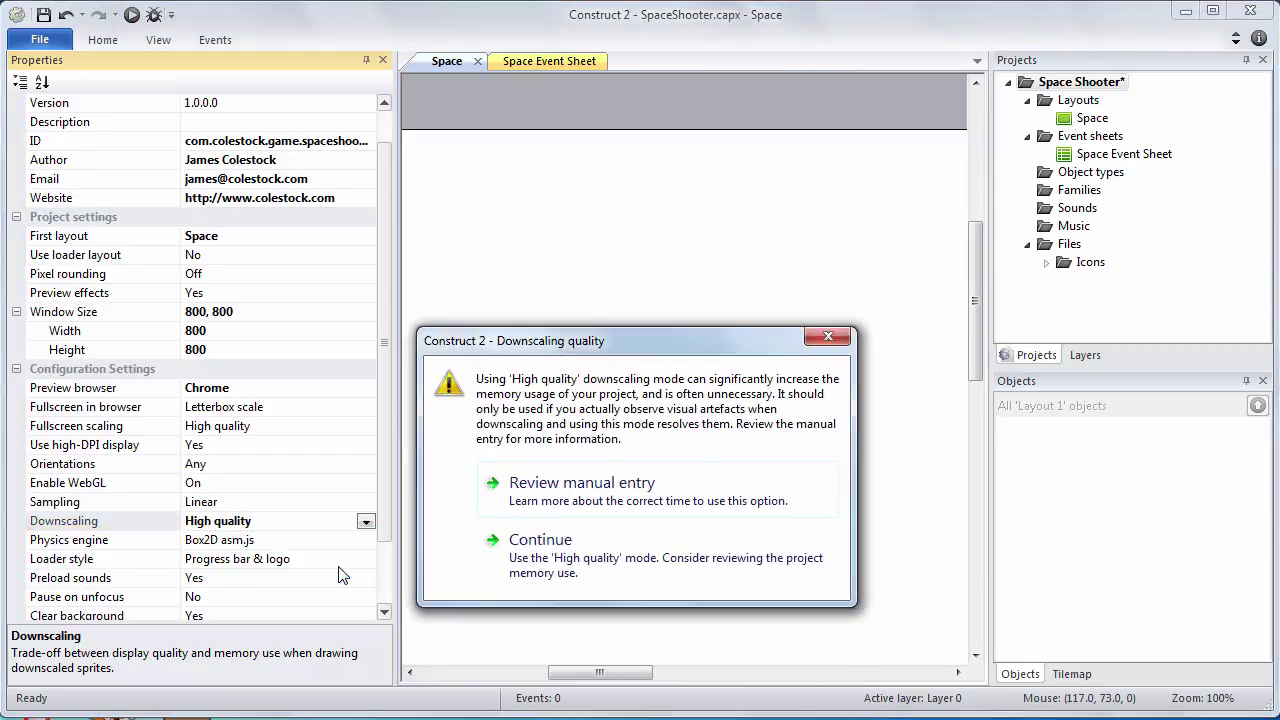
left_click(567, 570)
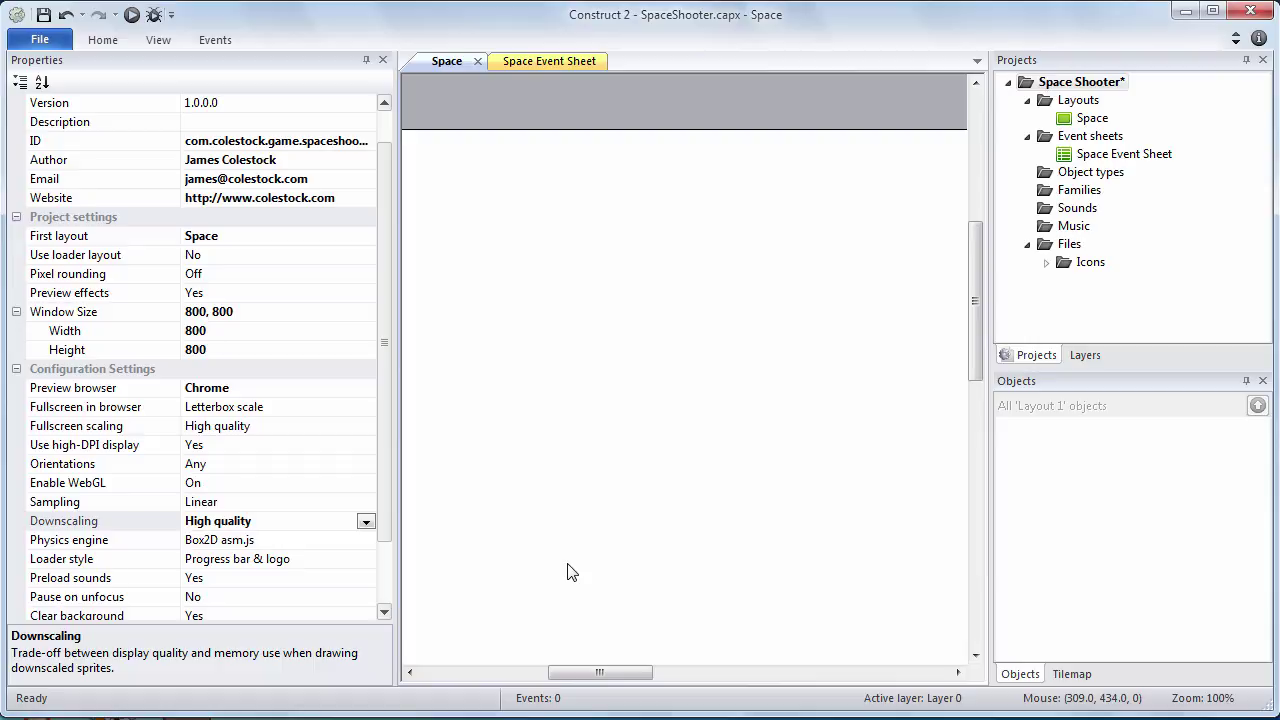
Set the Space layout's width to 800 and height to 3520, then save the project
left_click(1080, 101)
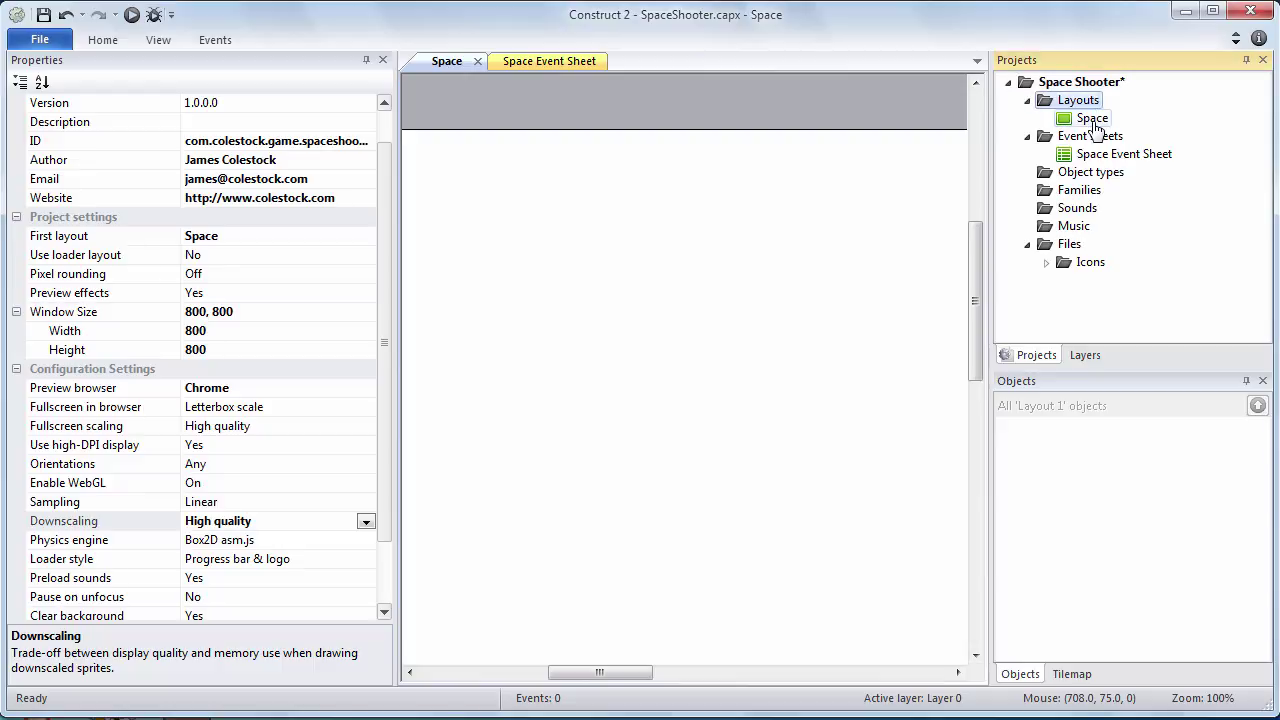
left_click(1093, 120)
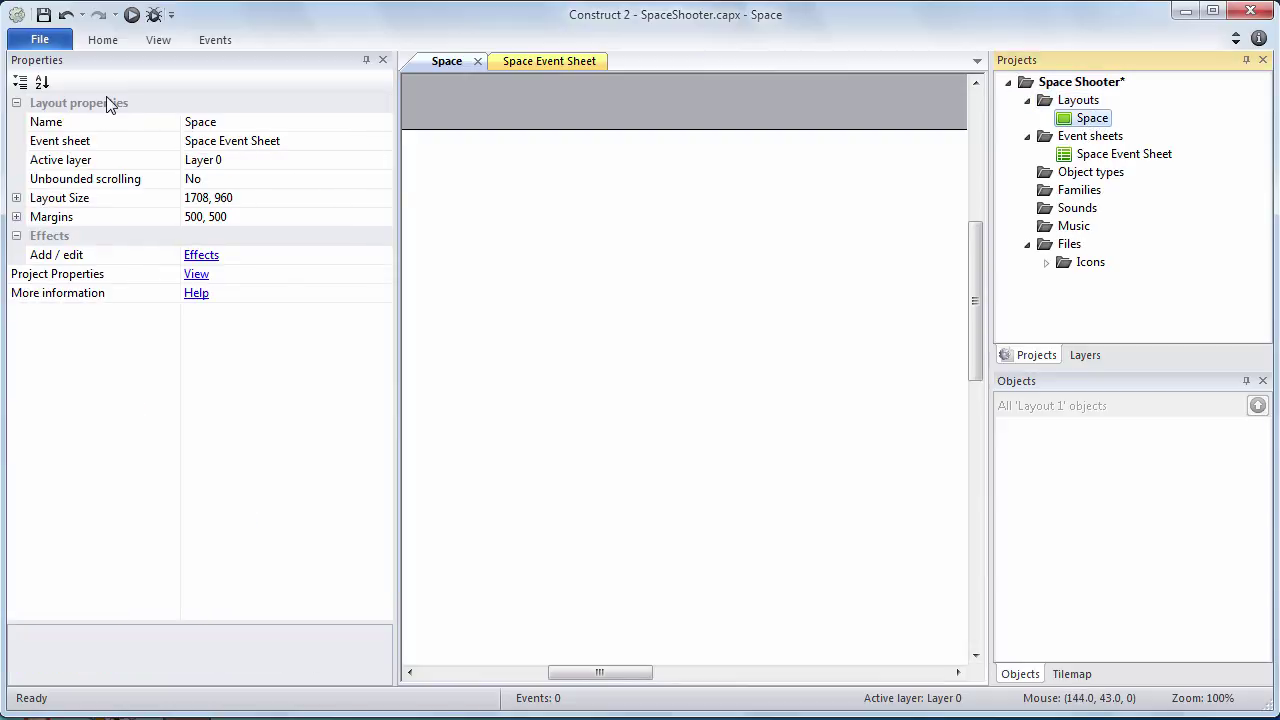
left_click(16, 198)
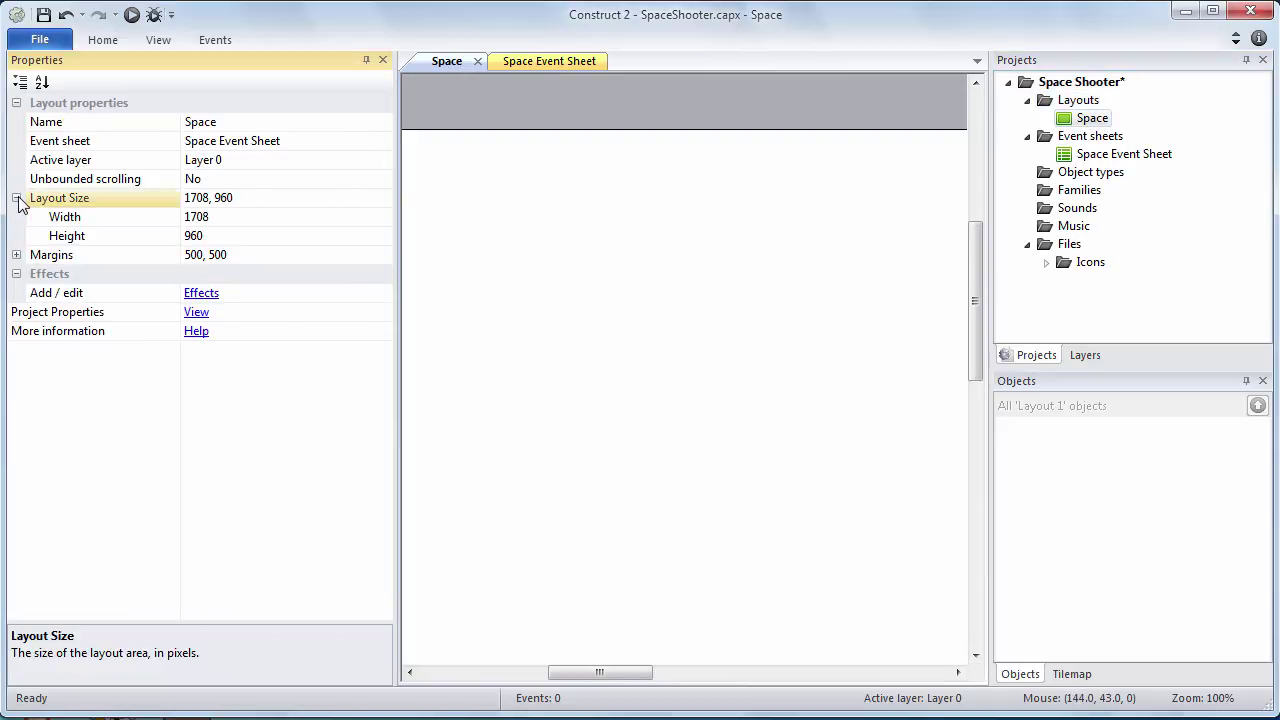
left_click(16, 255)
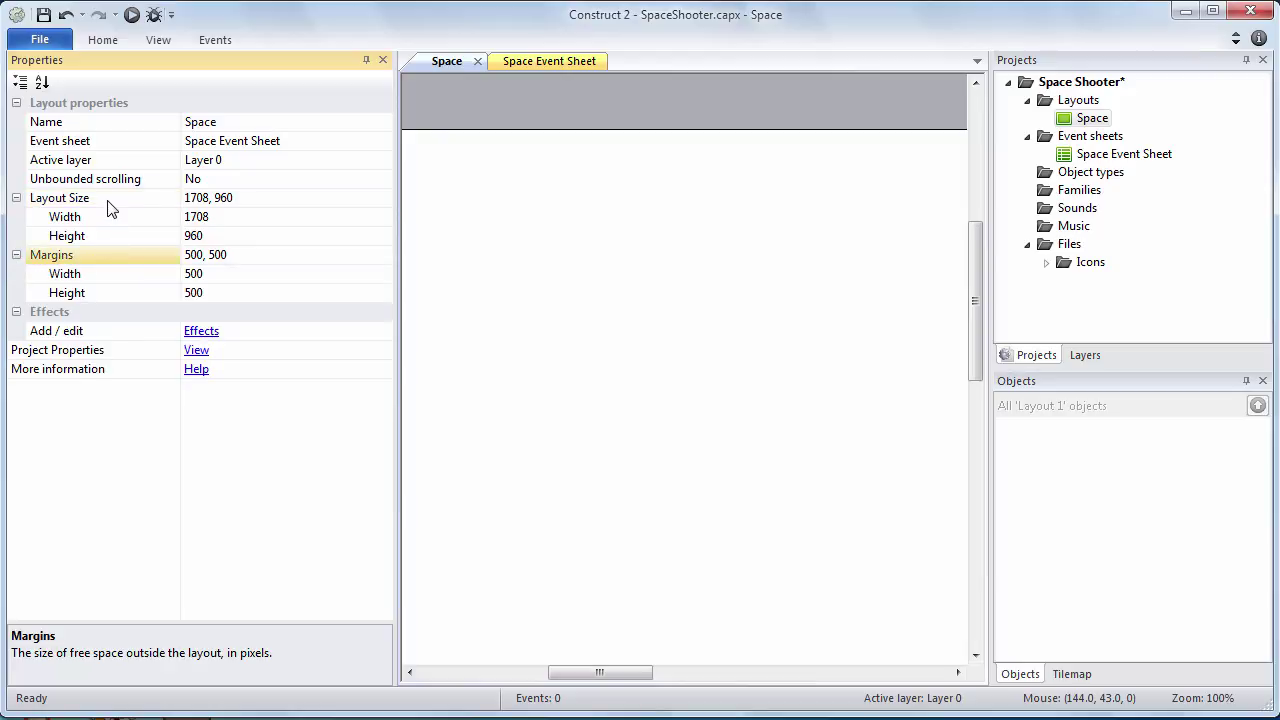
left_click(199, 218)
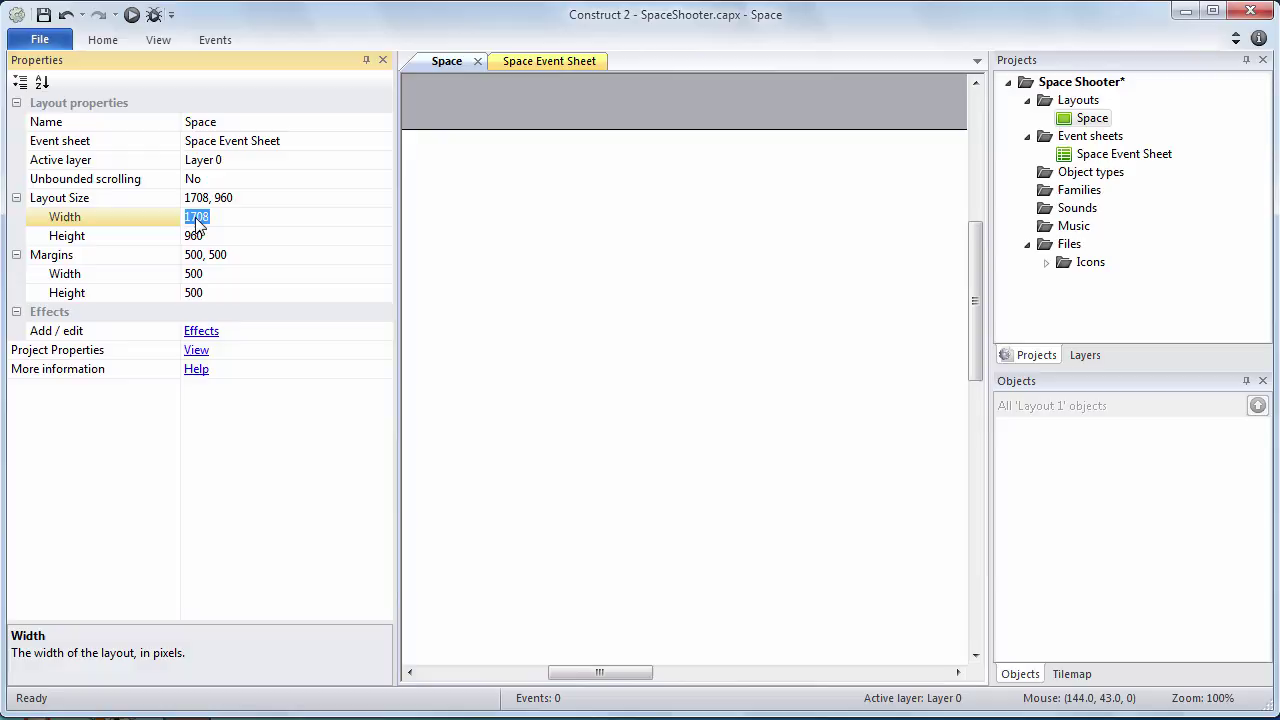
type("800")
left_click(205, 237)
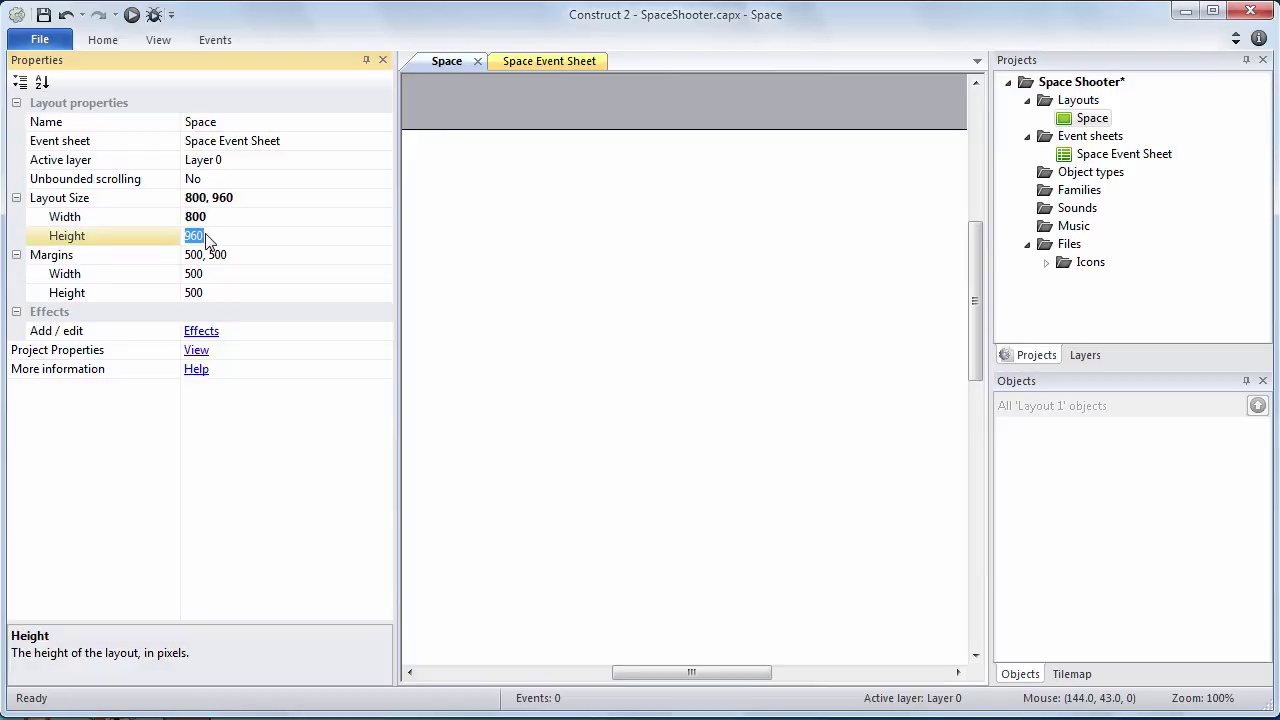
type("3520")
left_click(208, 259)
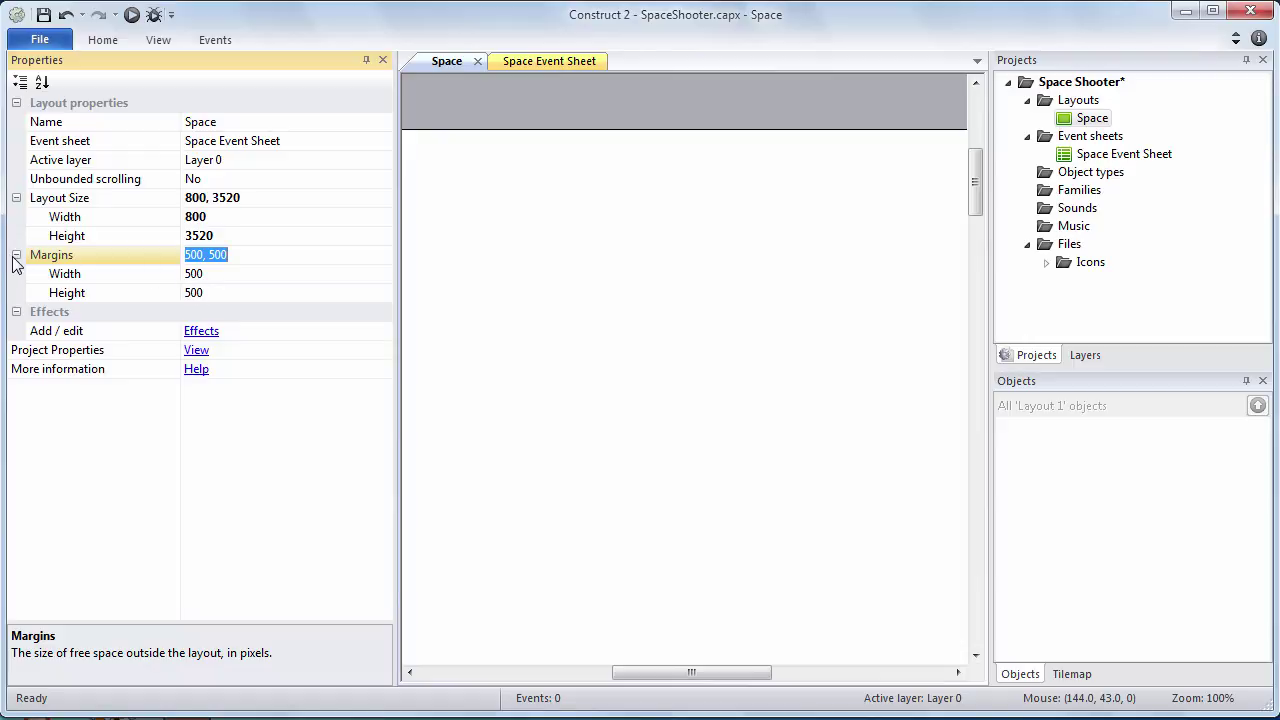
left_click(43, 15)
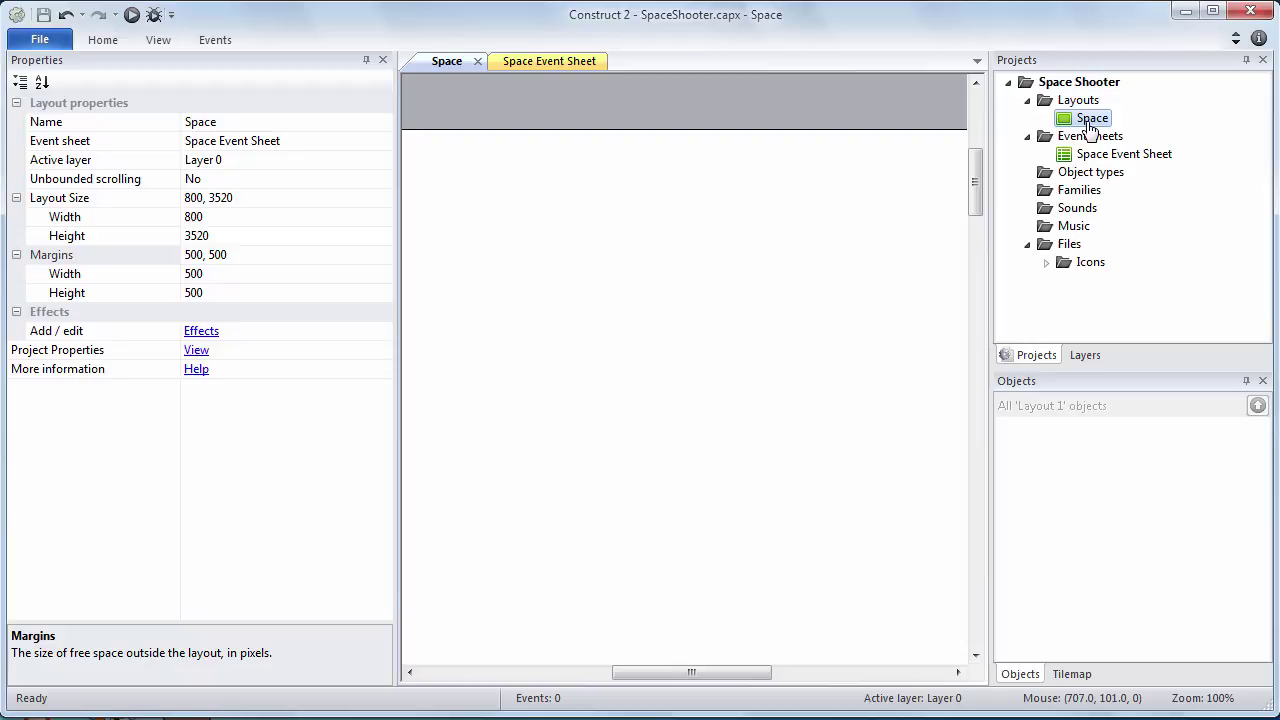
Rename the Space layout's Layer 0 to 'Background' from the Layers panel
left_click(1063, 146)
left_click(1085, 355)
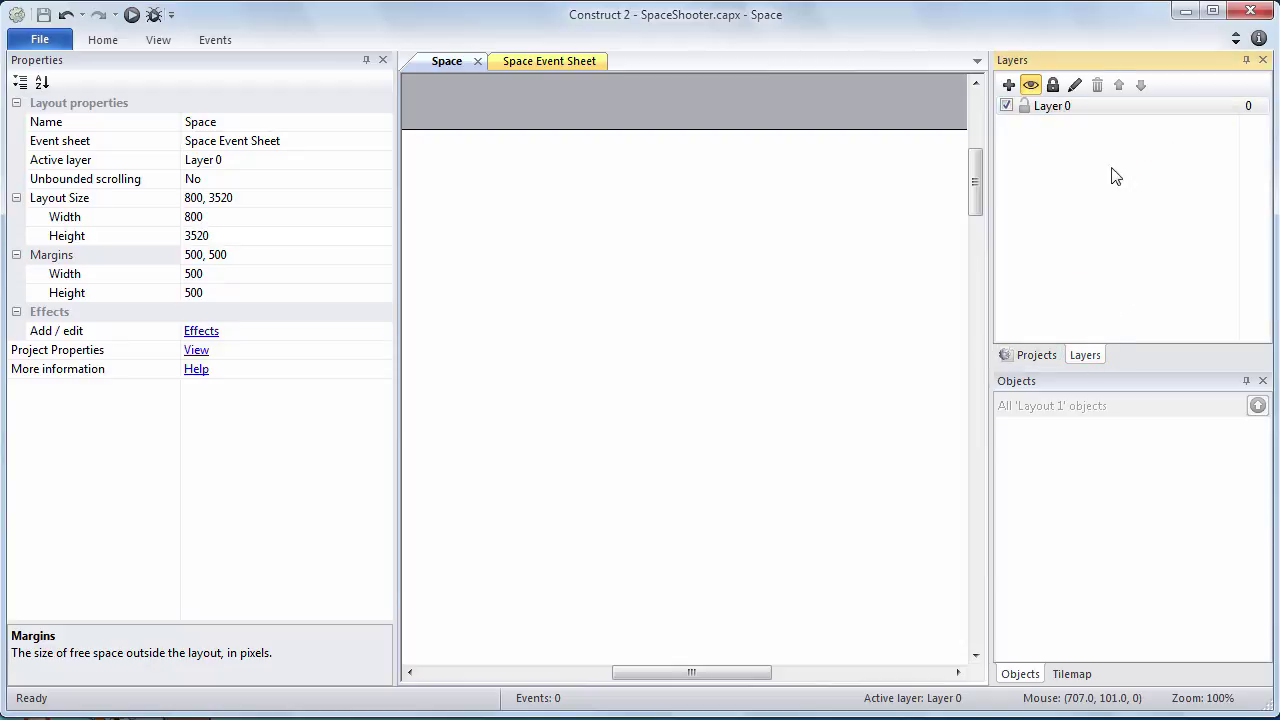
left_click(1036, 355)
left_click(1094, 120)
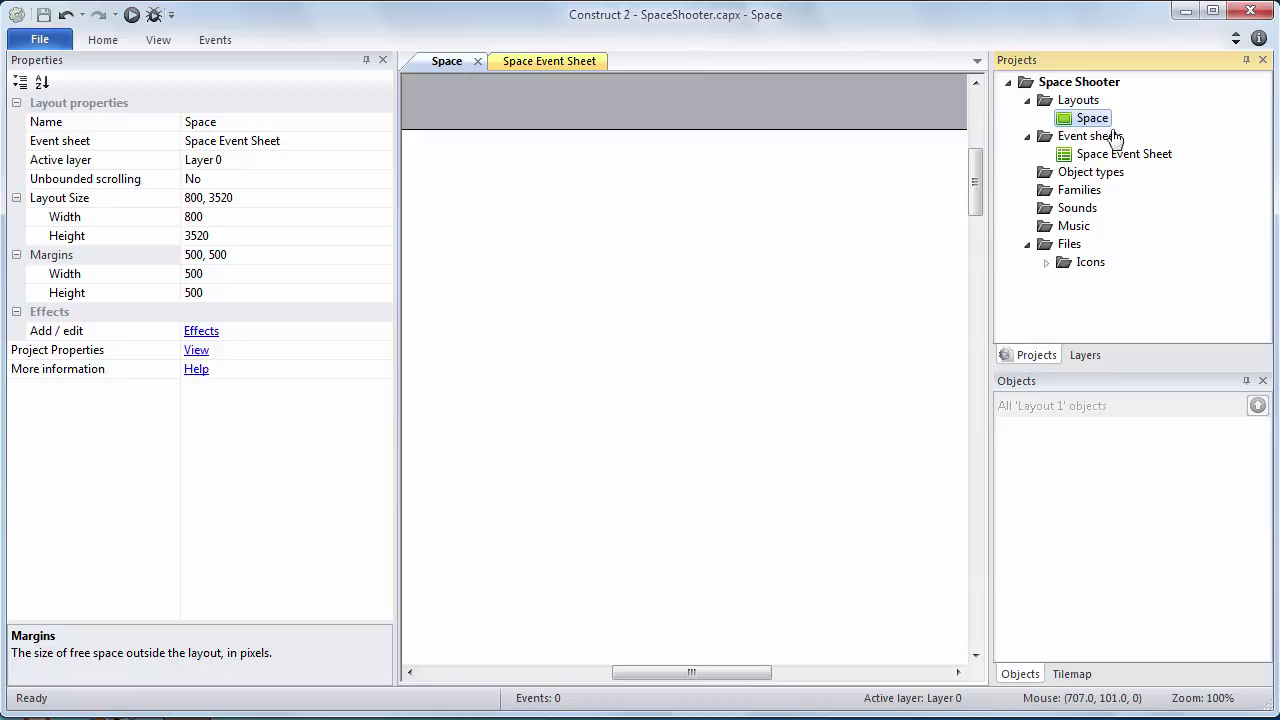
left_click(1090, 358)
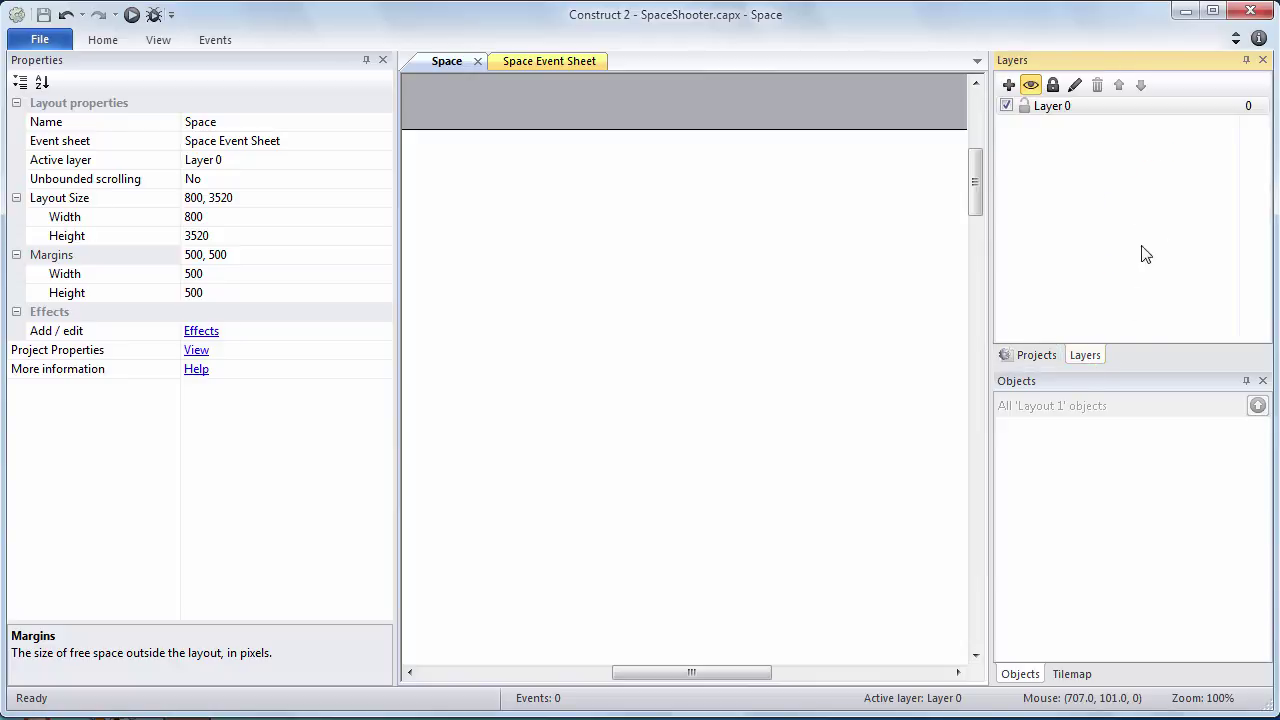
right_click(1065, 119)
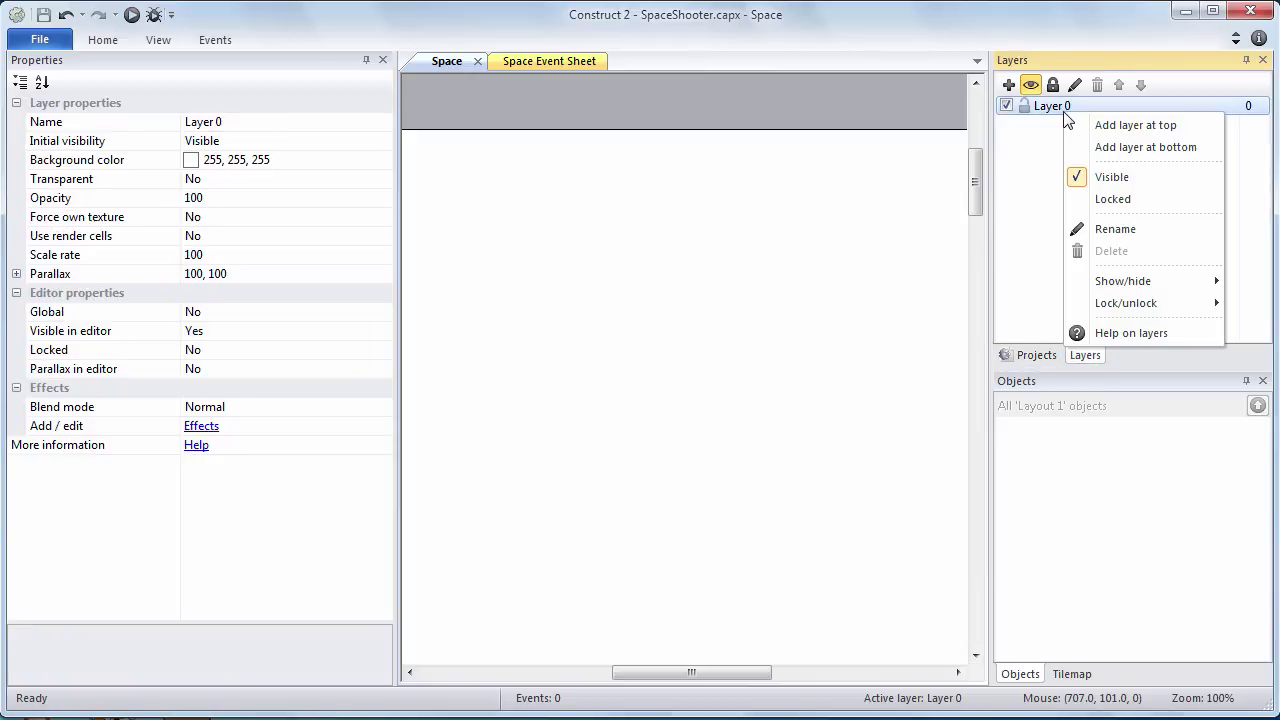
left_click(1124, 230)
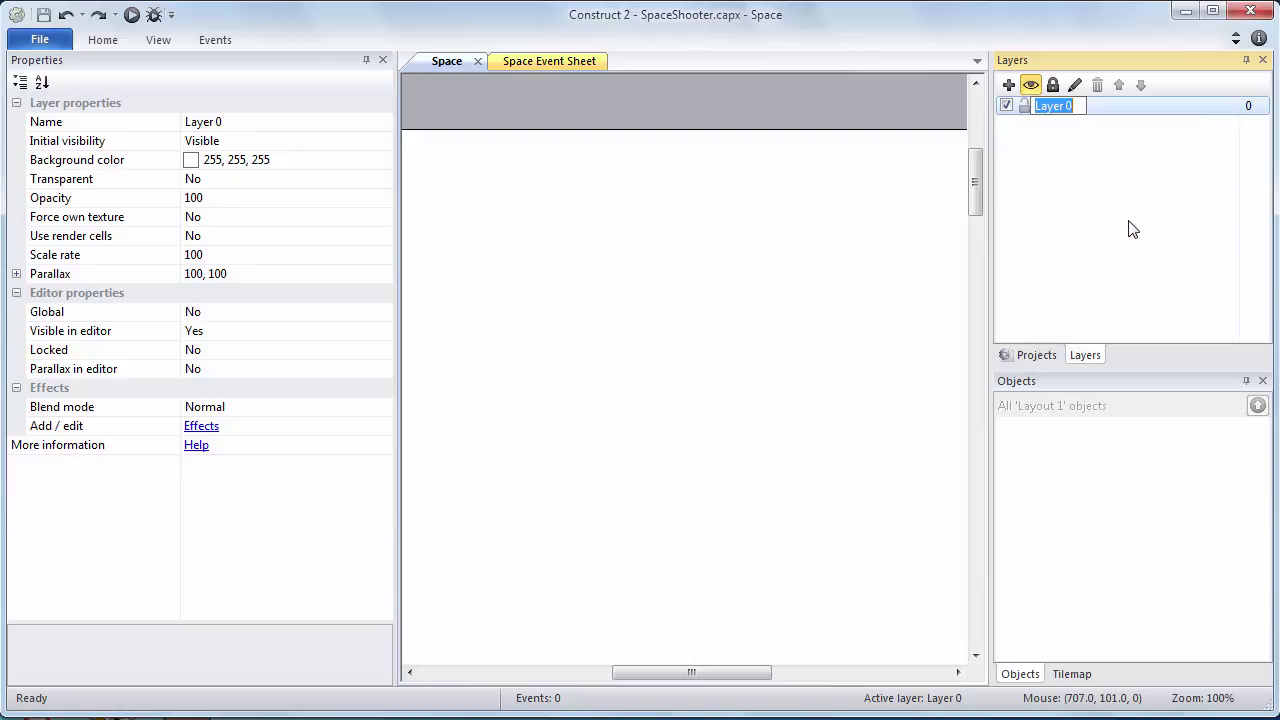
type("Back")
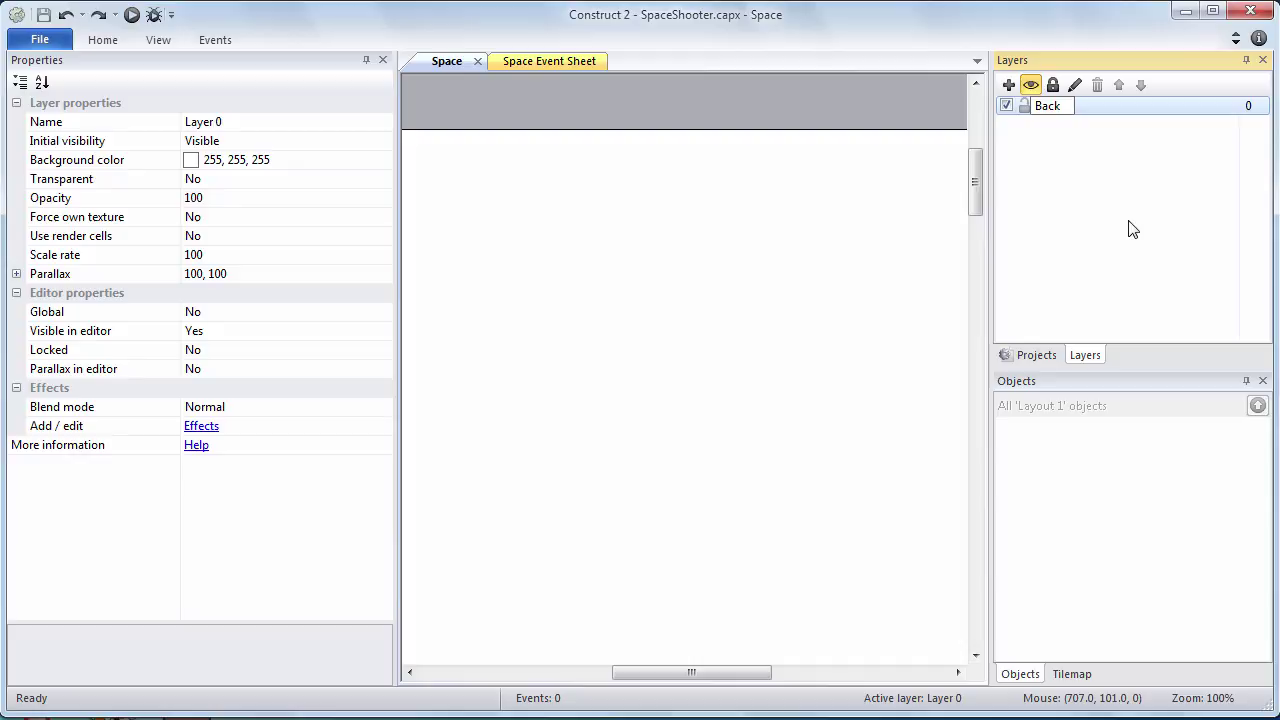
type("ground")
key("Return")
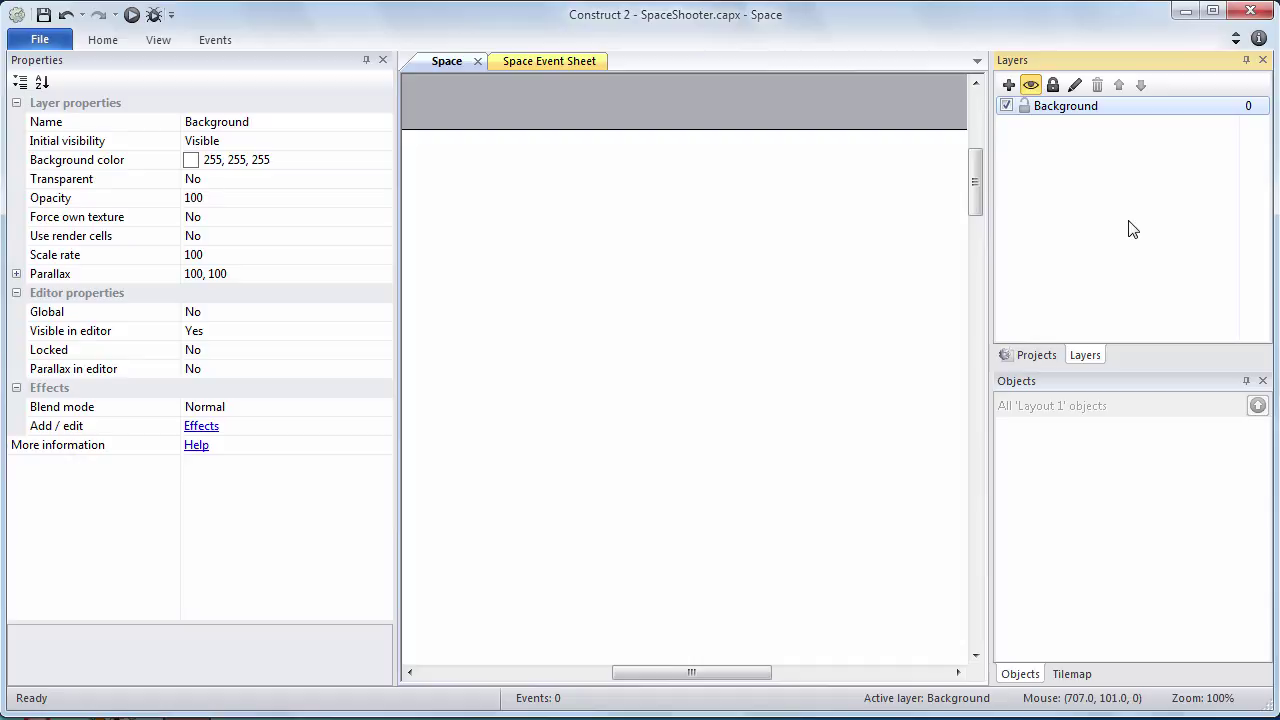
double_click(1106, 112)
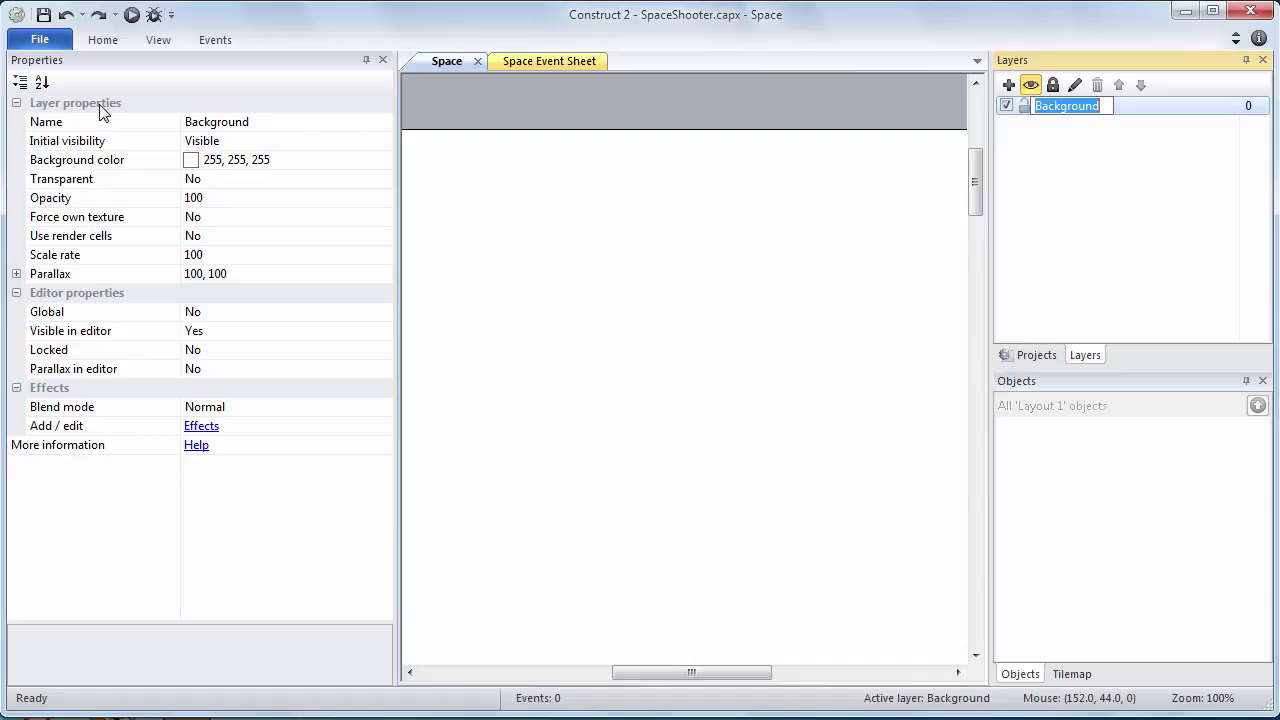
Set the Background layer's colour to custom Red 1, Green 38, Blue 68
left_click(230, 159)
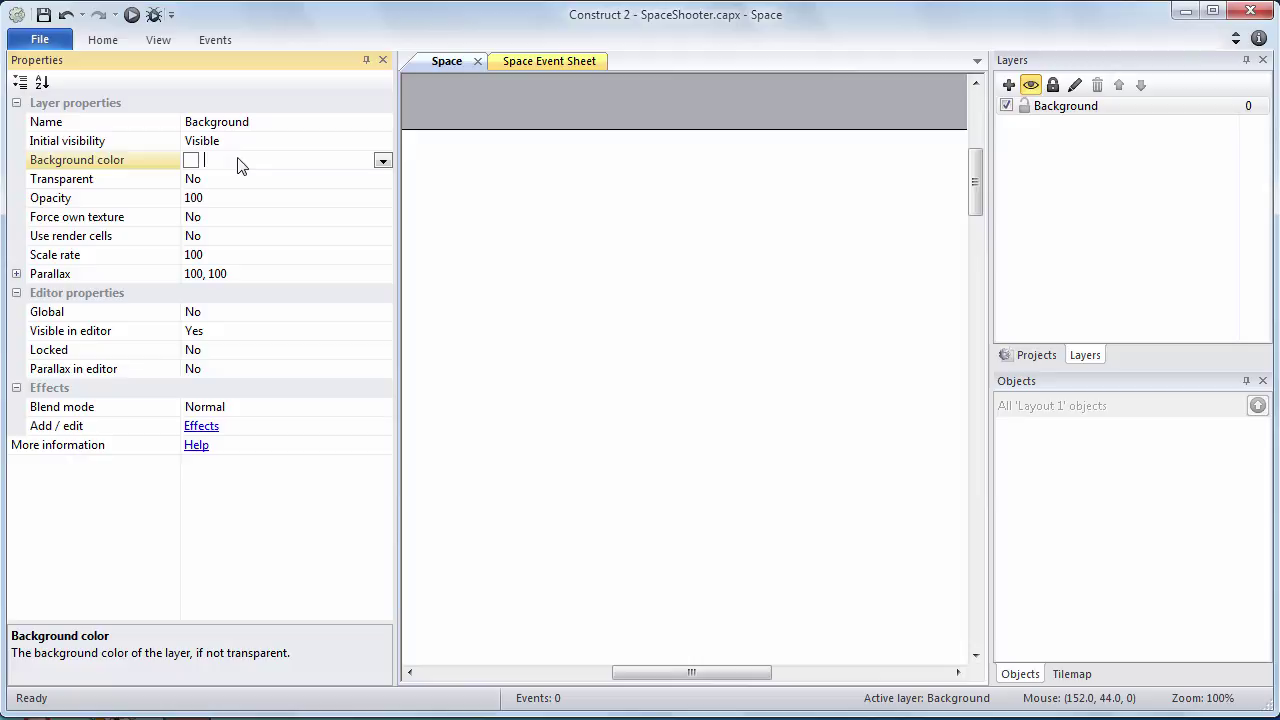
left_click(383, 160)
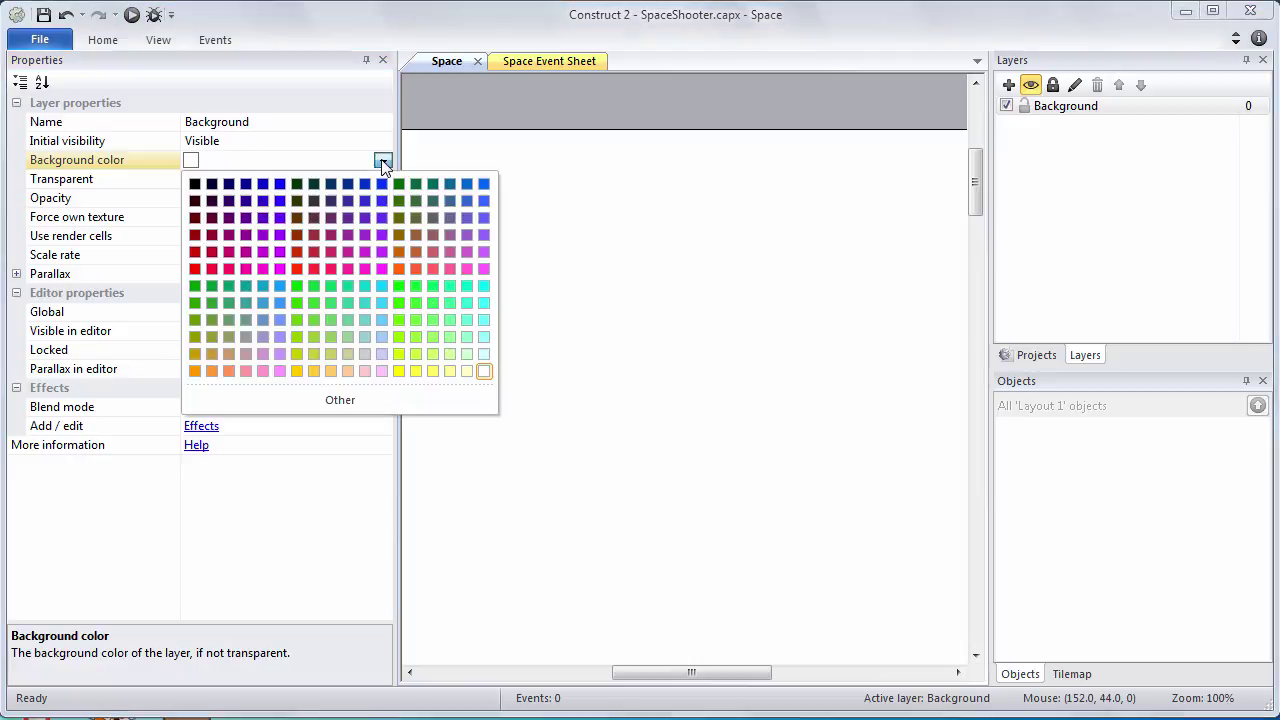
left_click(376, 397)
left_click(545, 220)
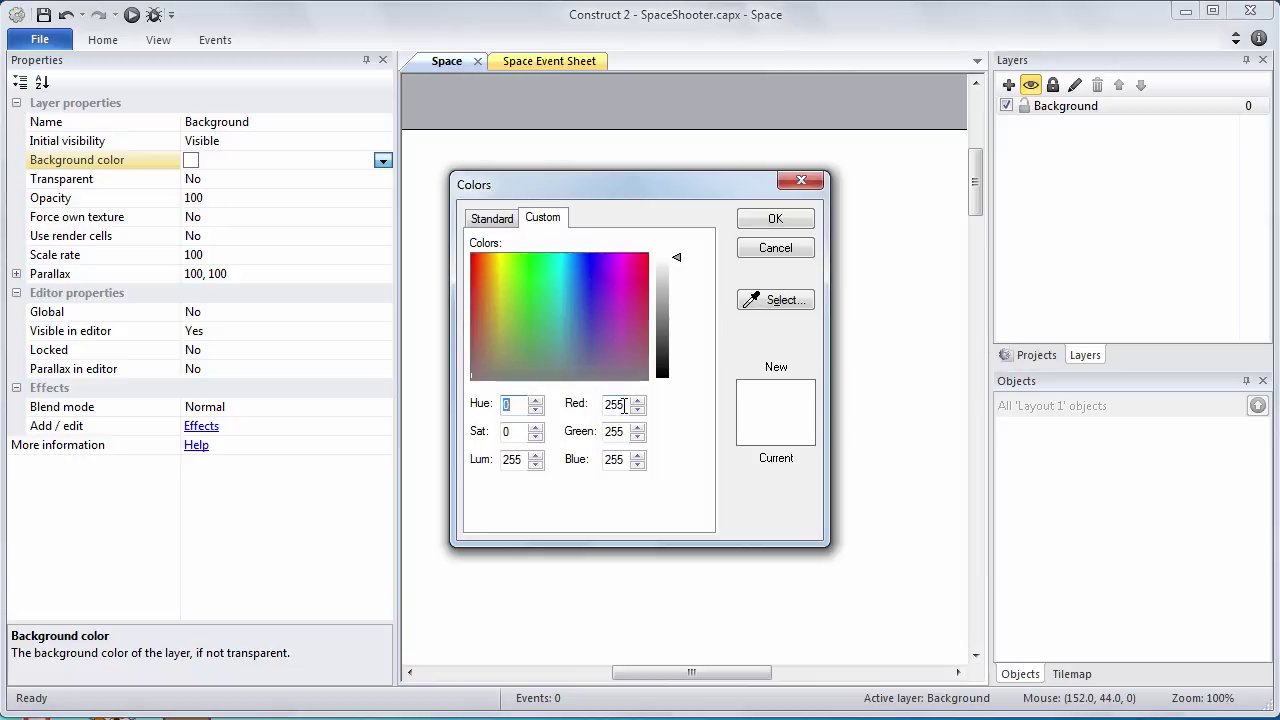
double_click(612, 403)
type("0")
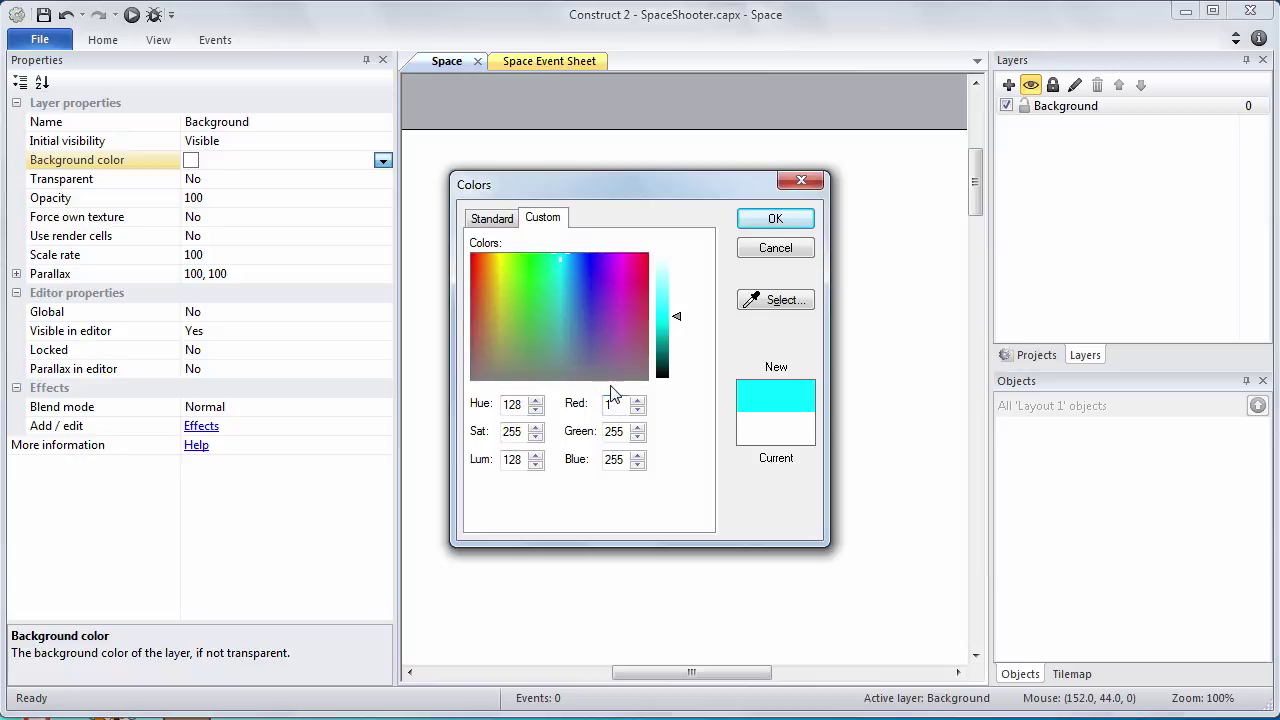
double_click(614, 431)
type("38")
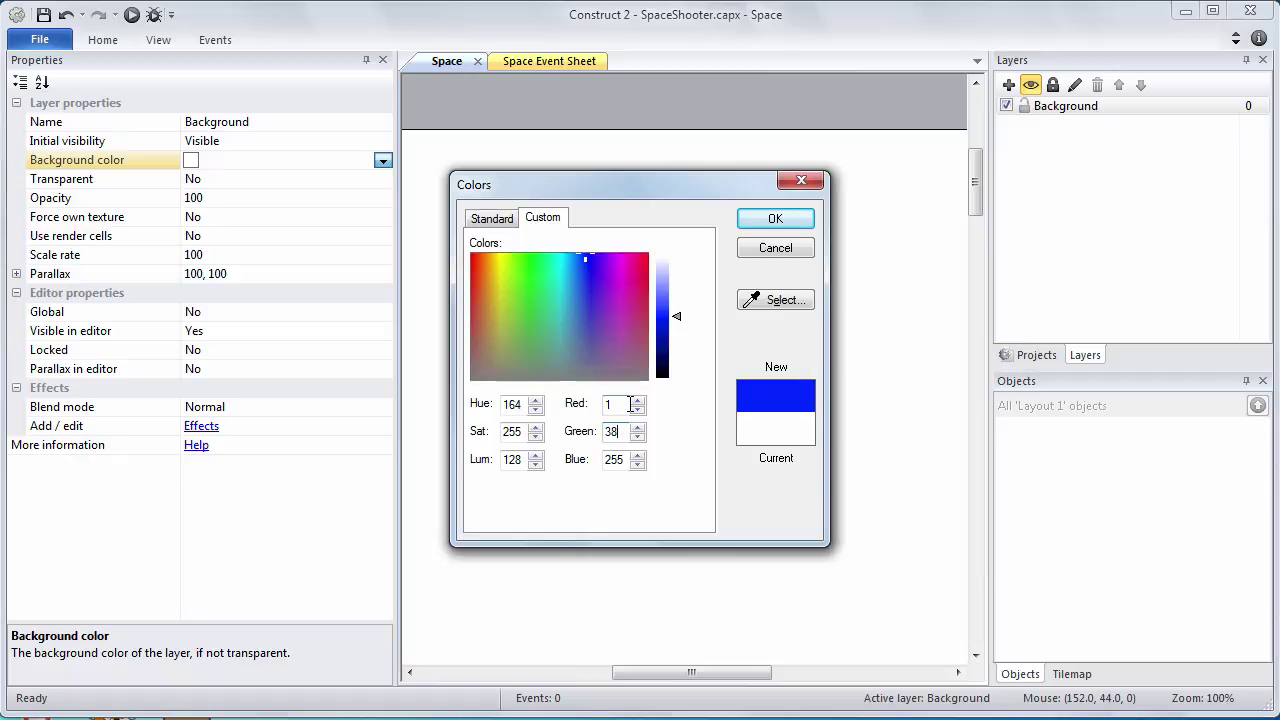
left_click(624, 456)
key("BackSpace")
key("BackSpace")
key("BackSpace")
type("68")
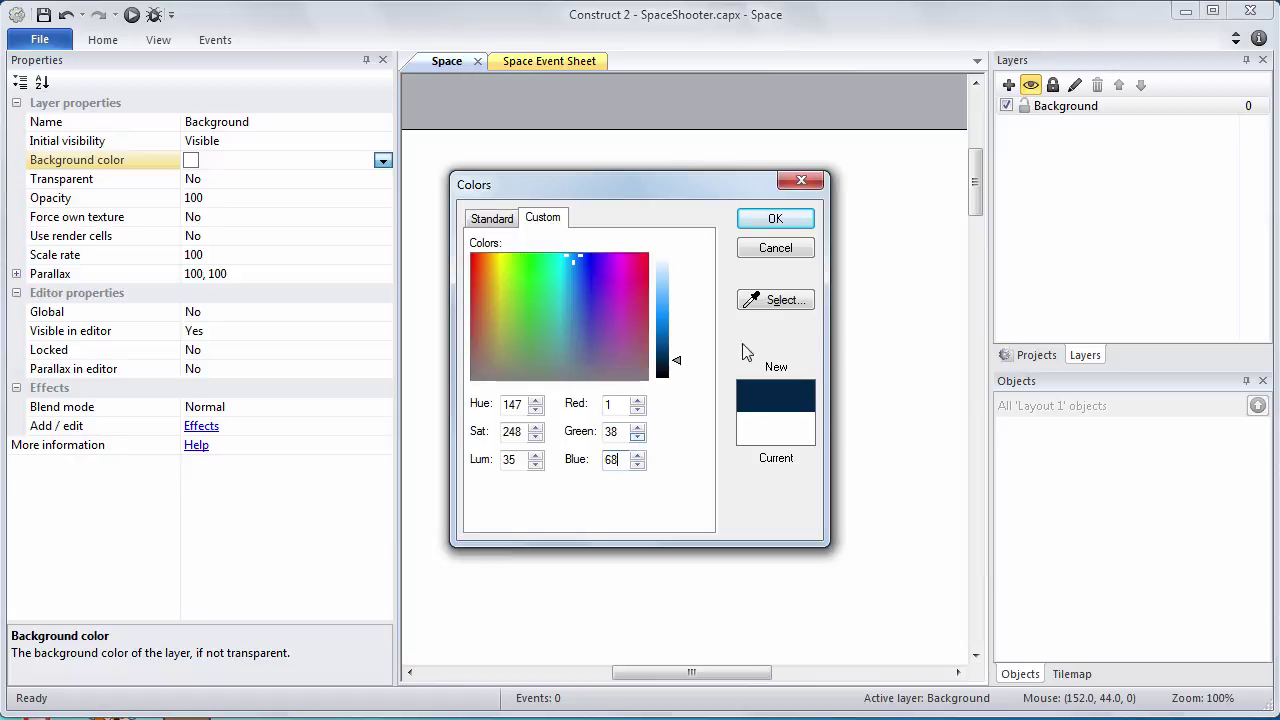
left_click(778, 220)
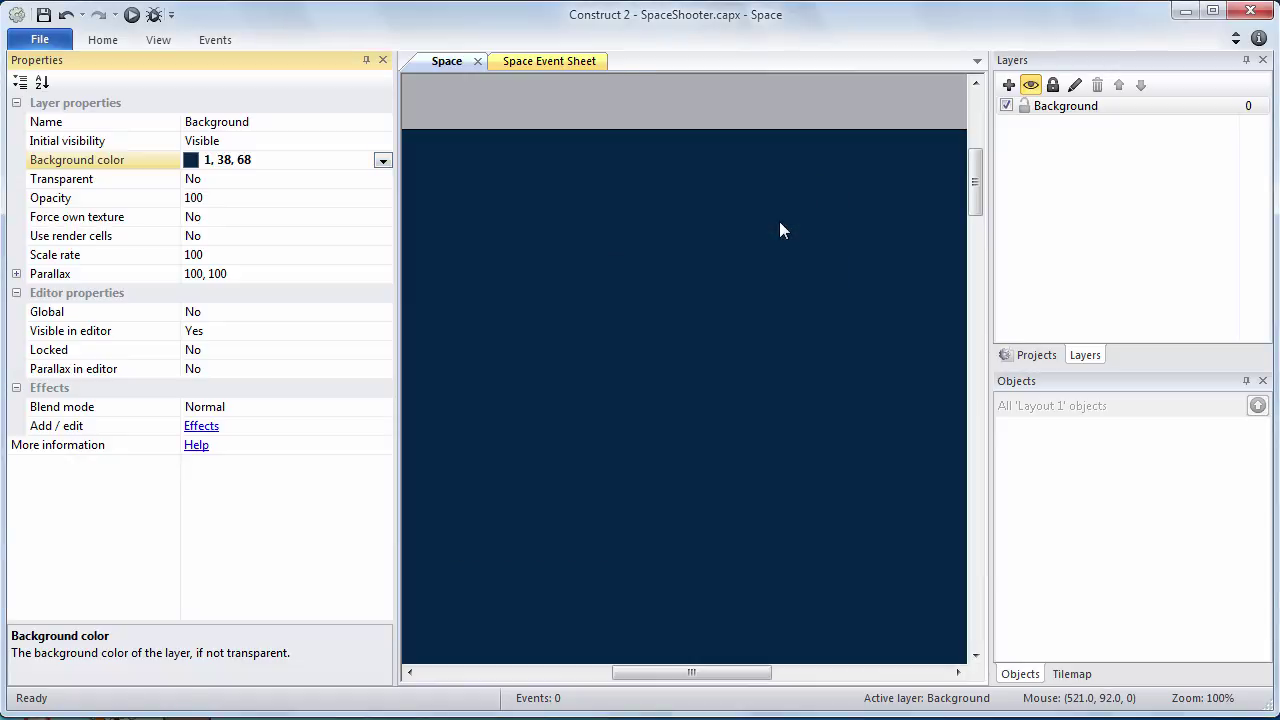
left_click(780, 223)
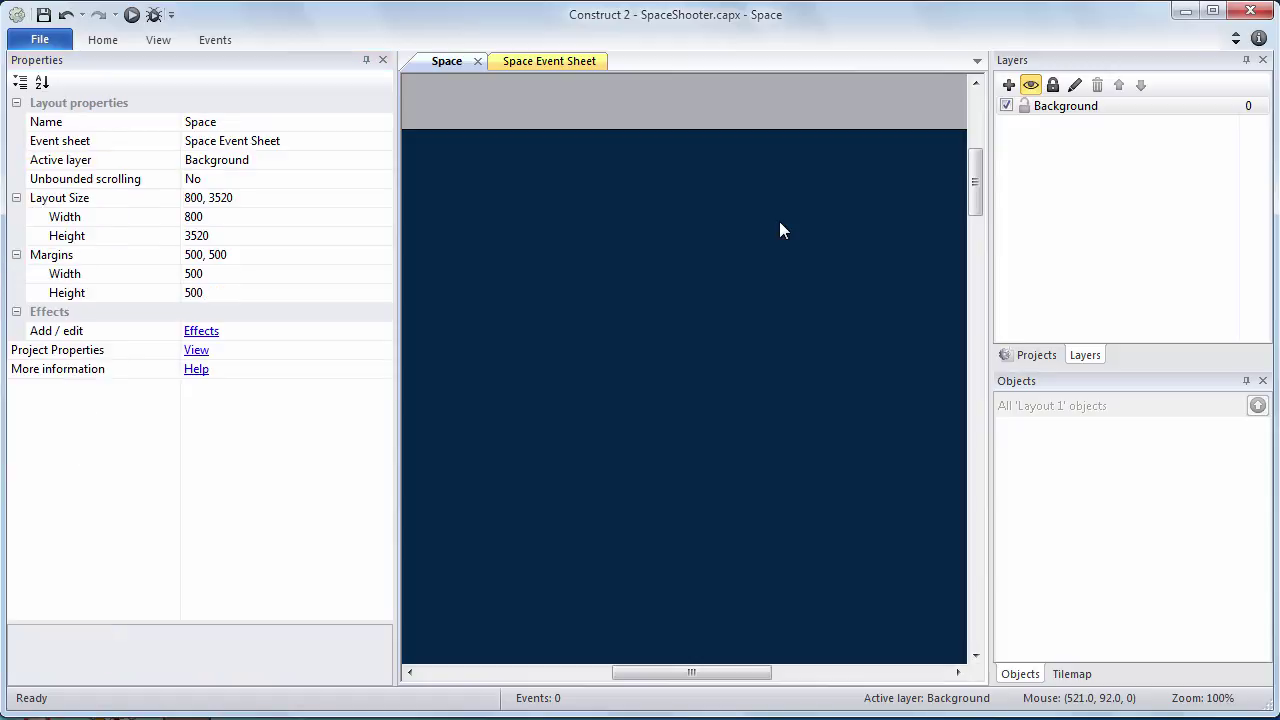
scroll(779, 221, "down", 4, "ctrl")
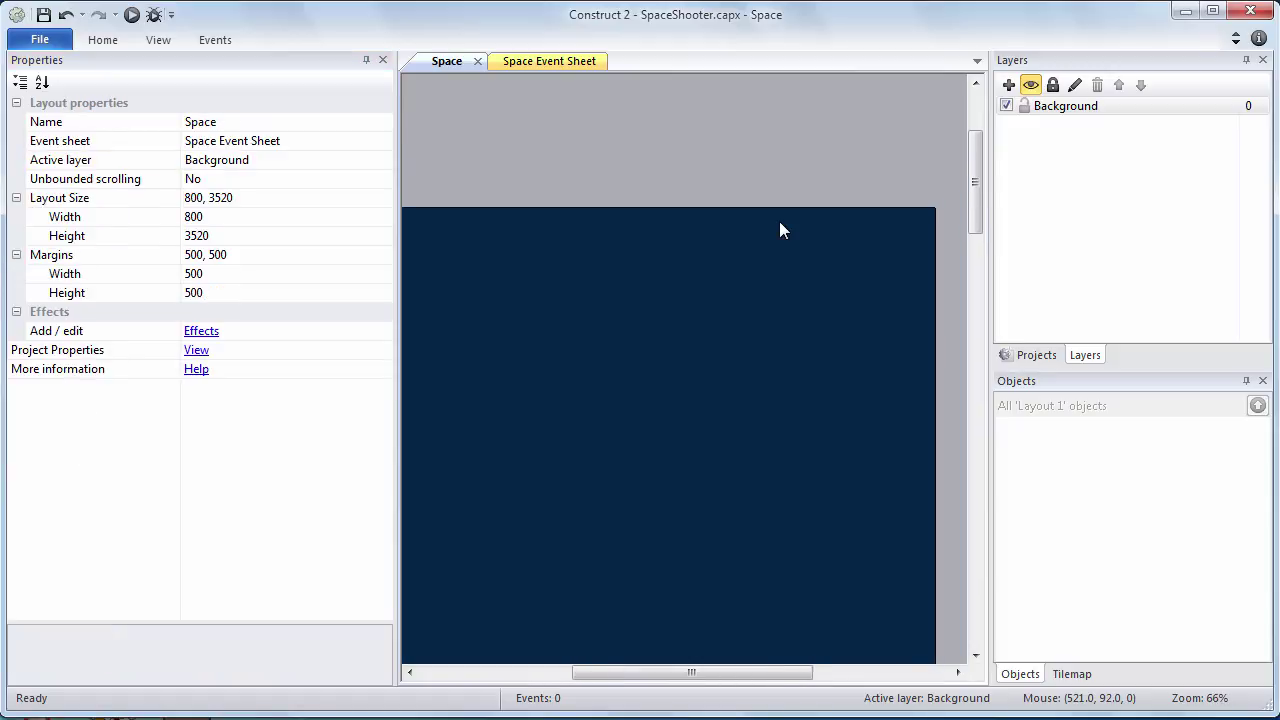
scroll(779, 221, "down", 1, "ctrl")
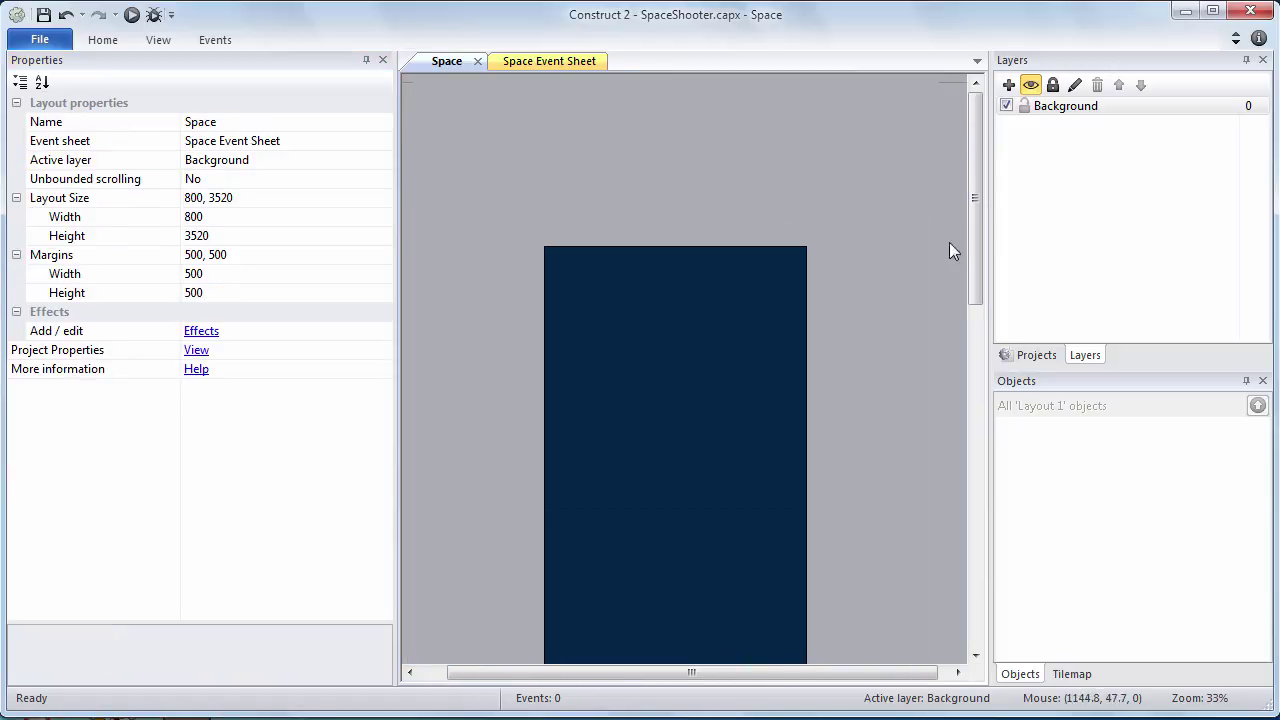
left_click_drag(975, 222, 963, 268)
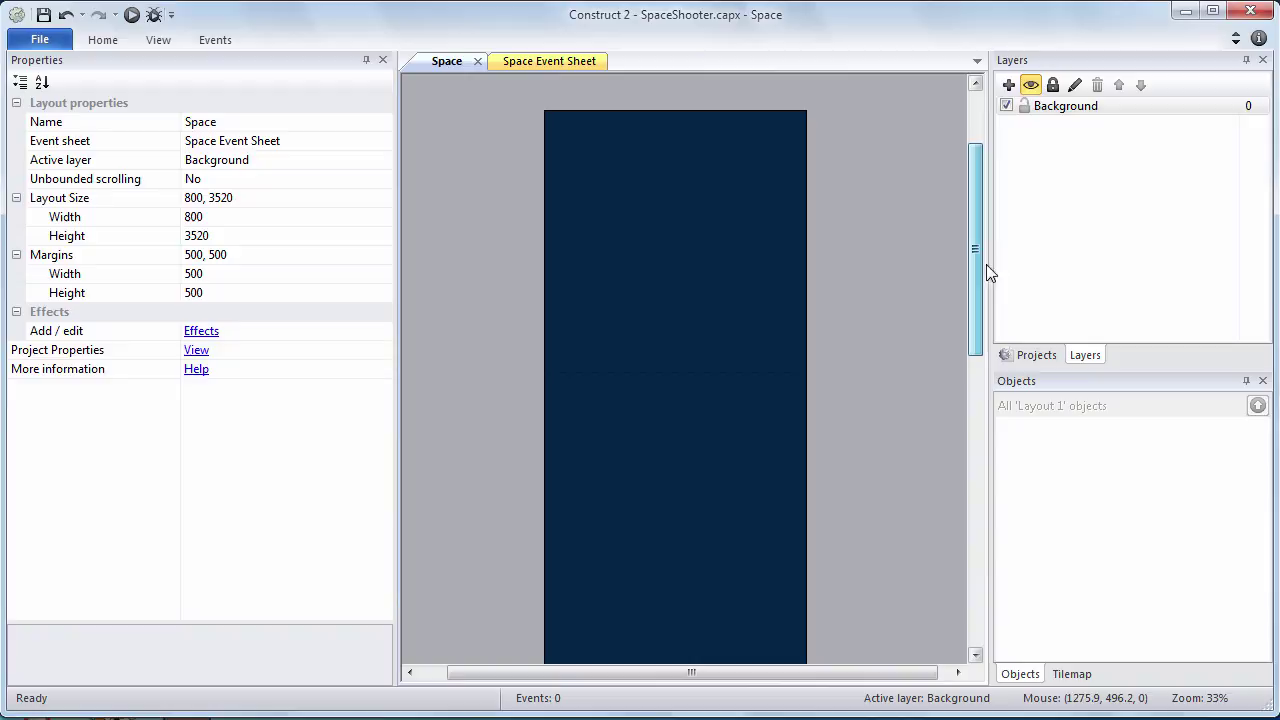
left_click(1088, 110)
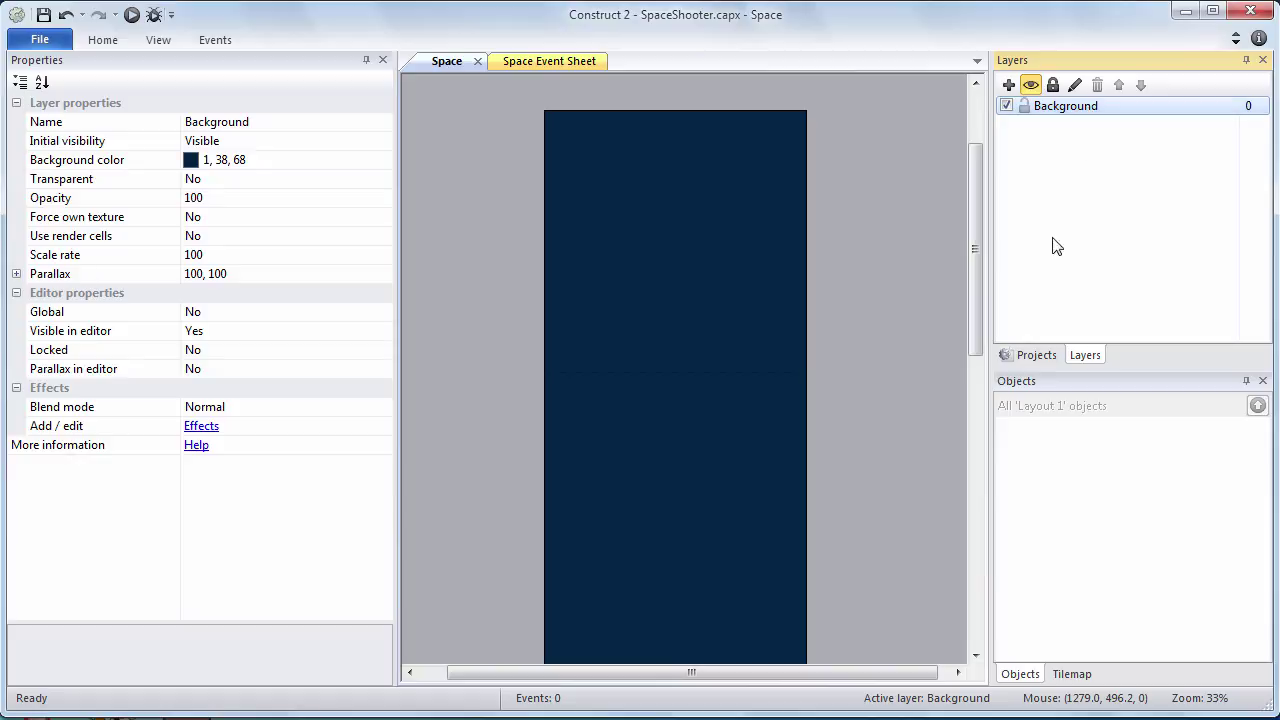
Insert a Tiled Background object type named 'SpaceBackground' under Object types
left_click(1035, 357)
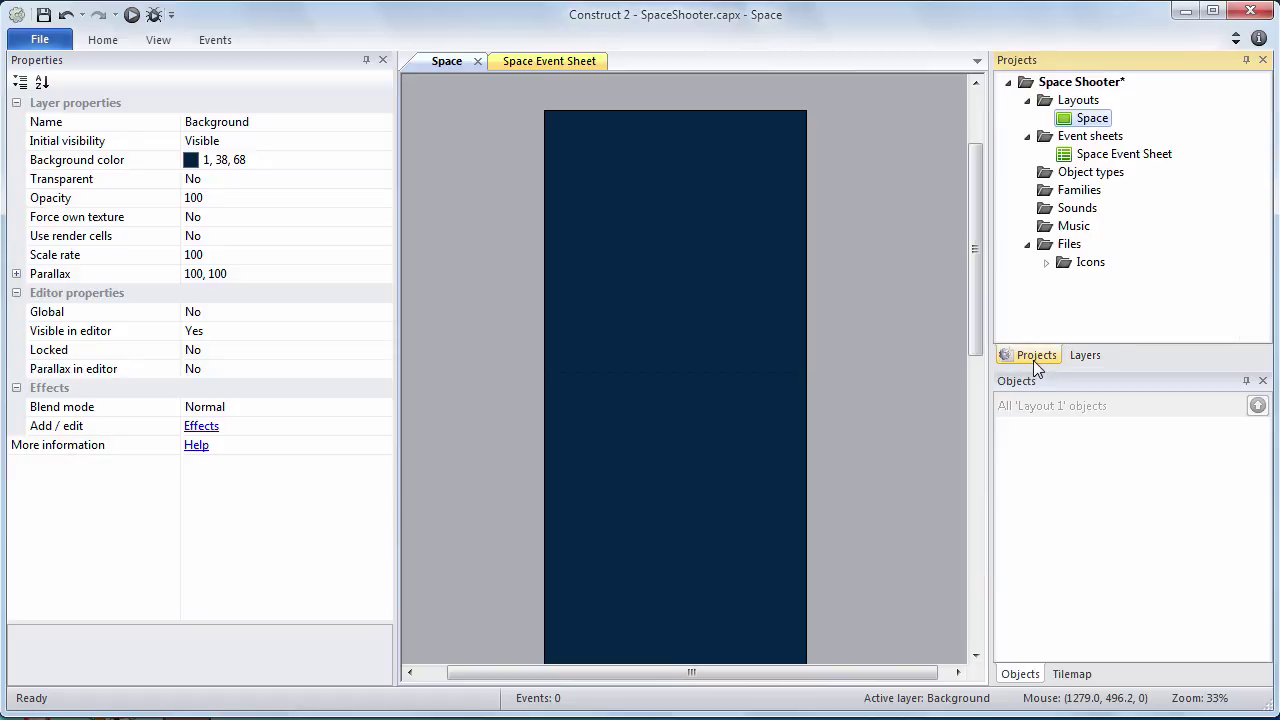
left_click(1088, 175)
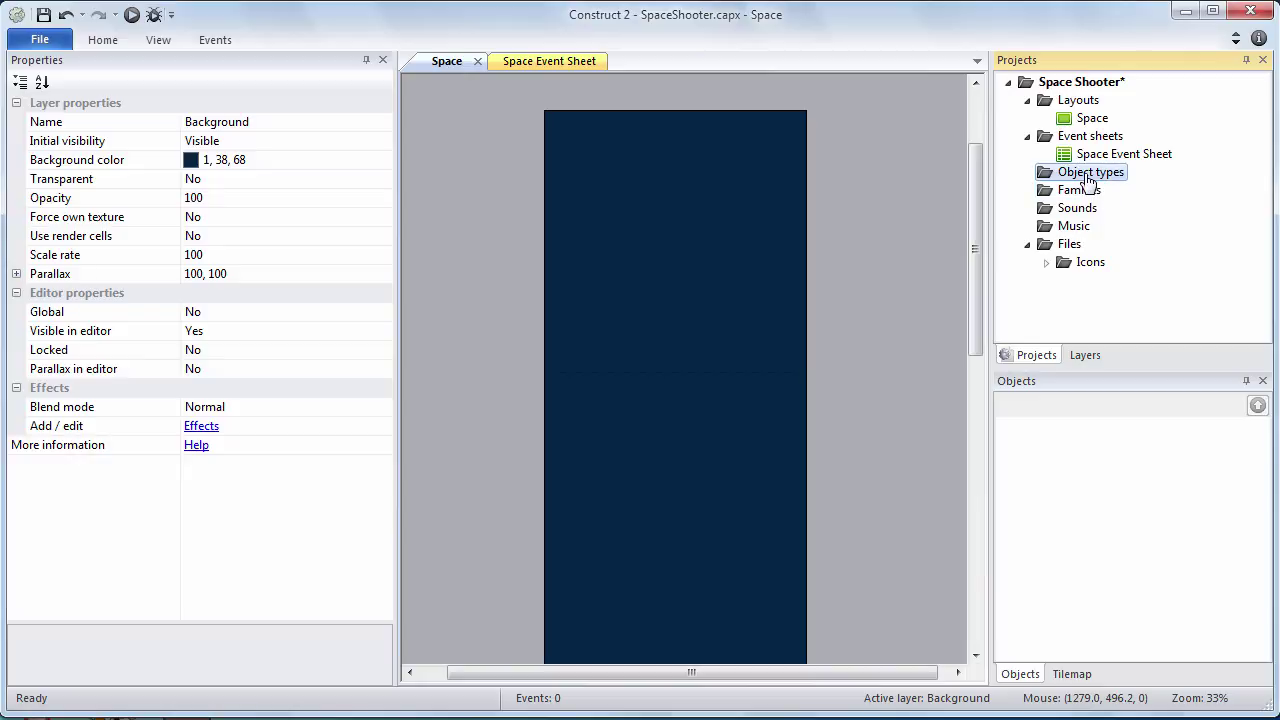
right_click(1088, 180)
left_click(1150, 187)
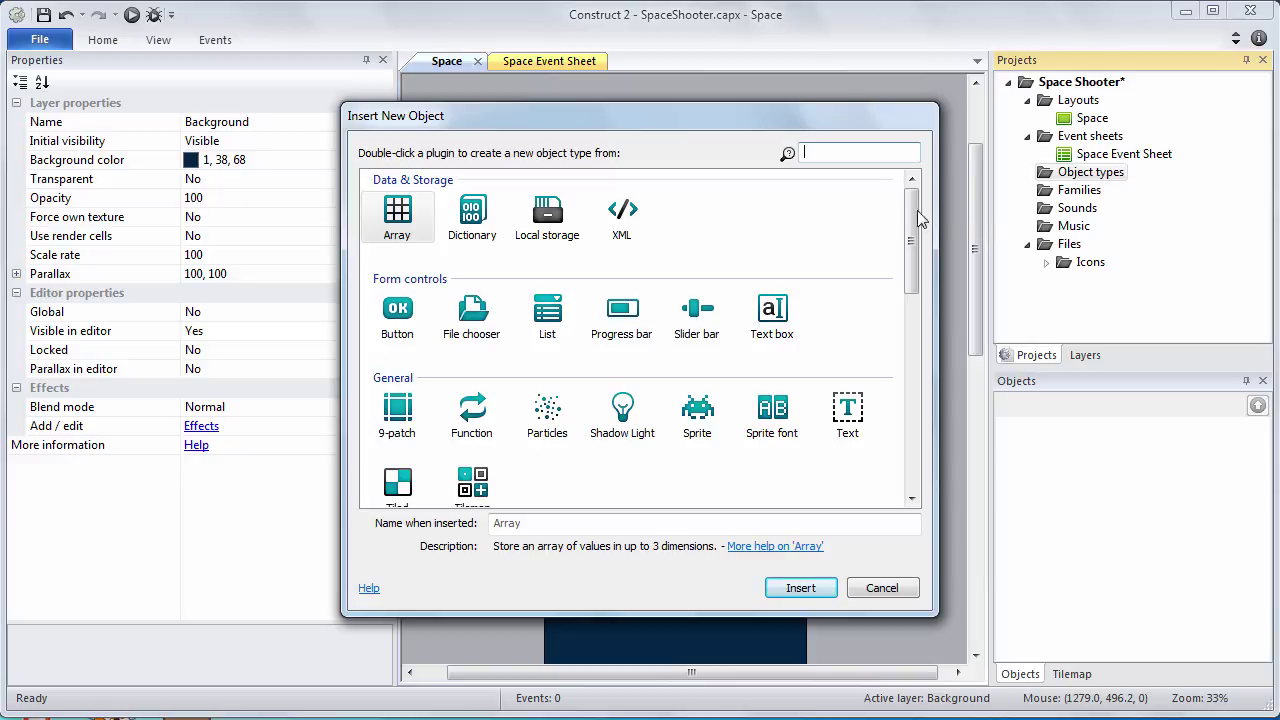
left_click_drag(918, 220, 922, 262)
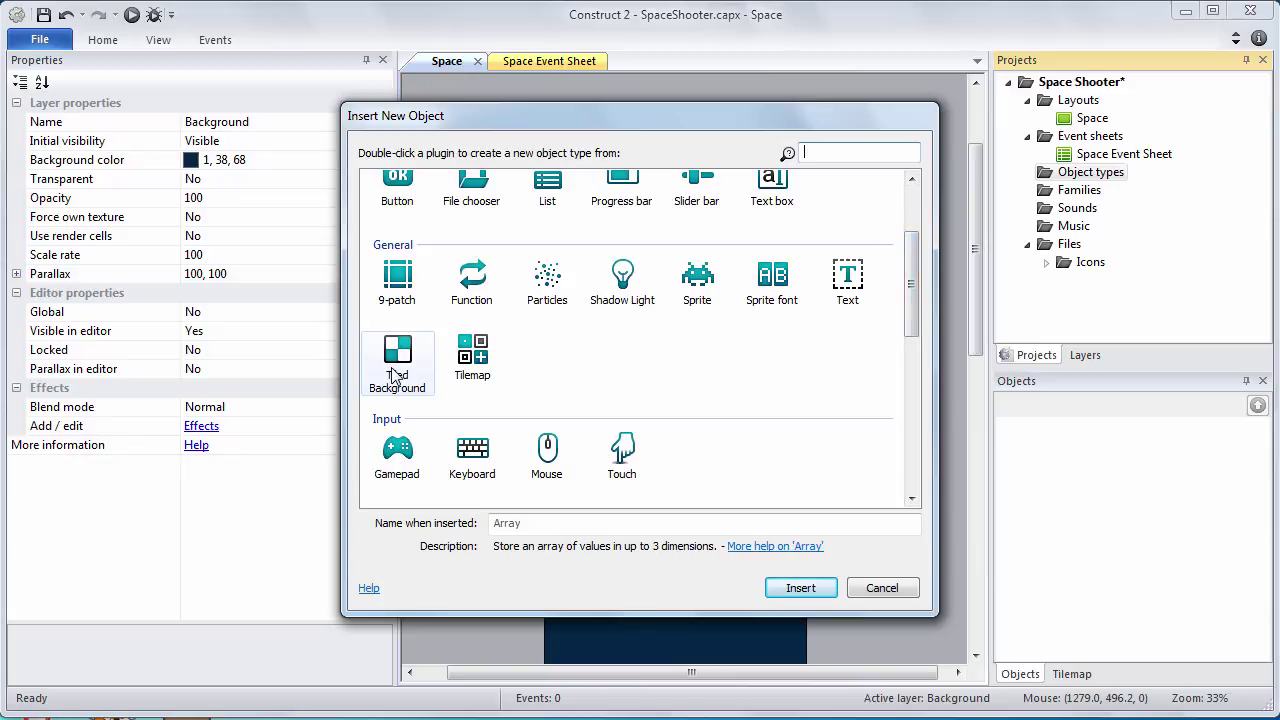
left_click(395, 375)
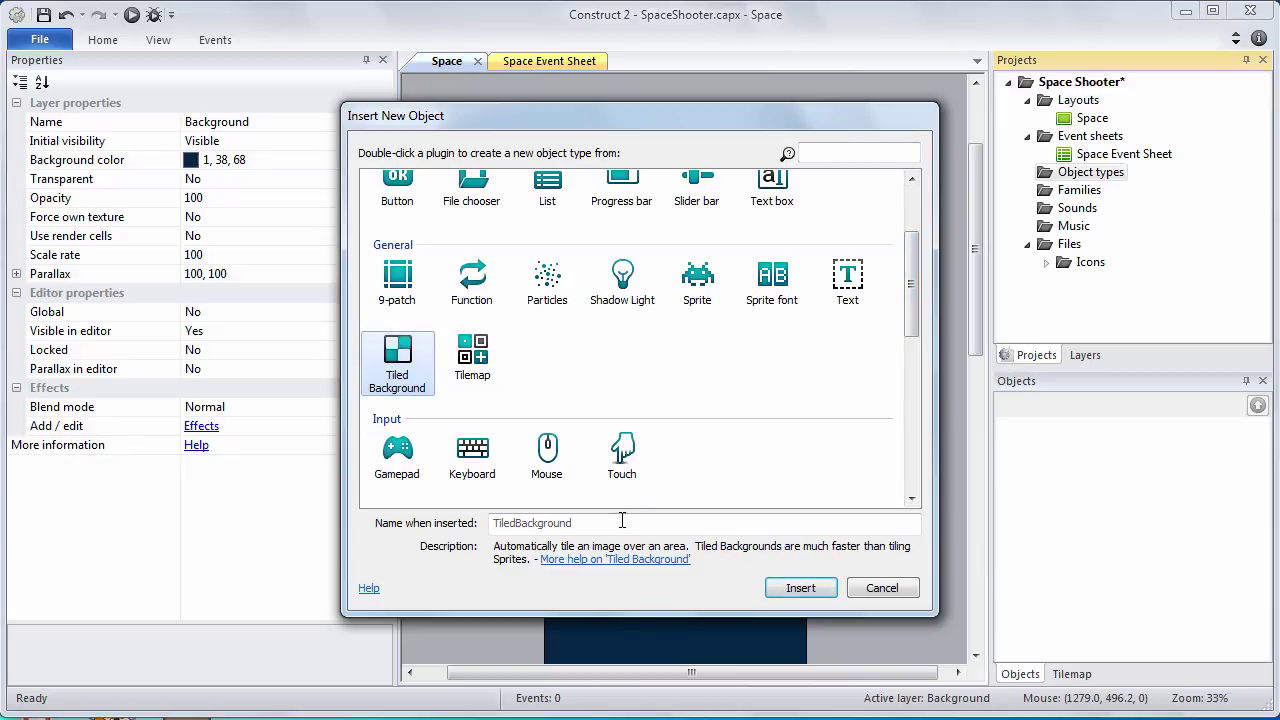
left_click(630, 516)
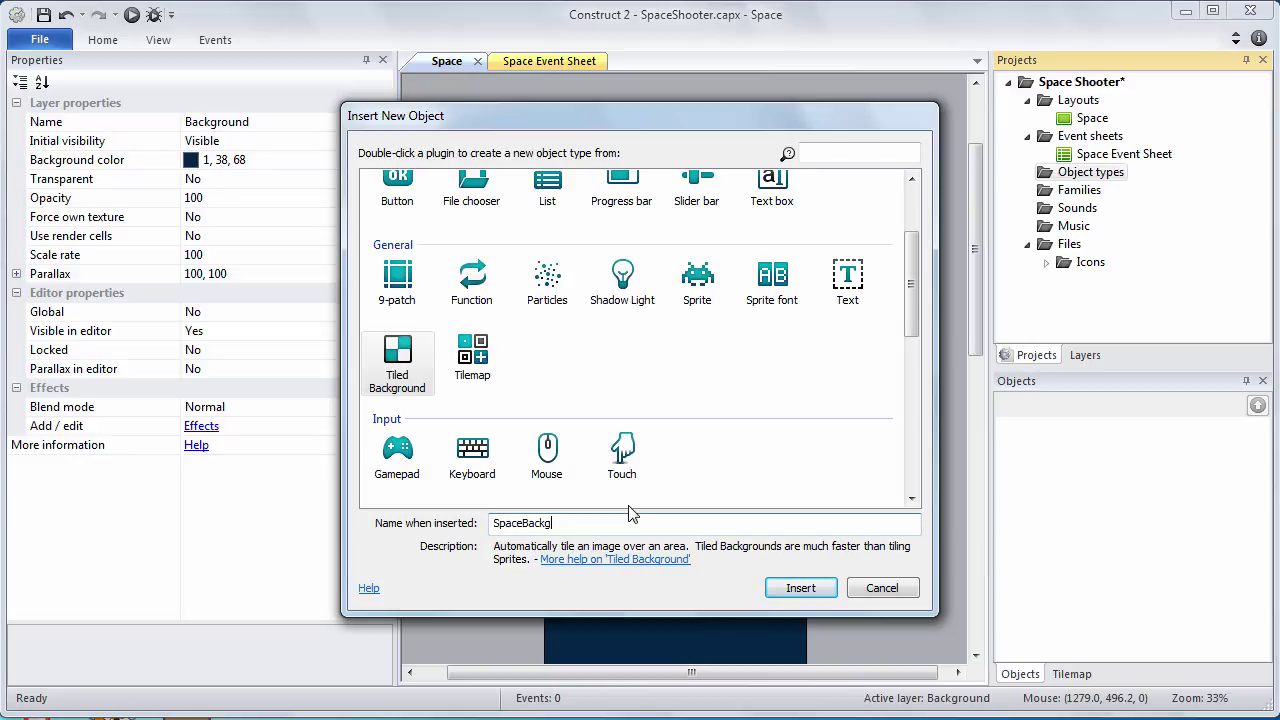
type("SpaceBackground")
left_click(790, 586)
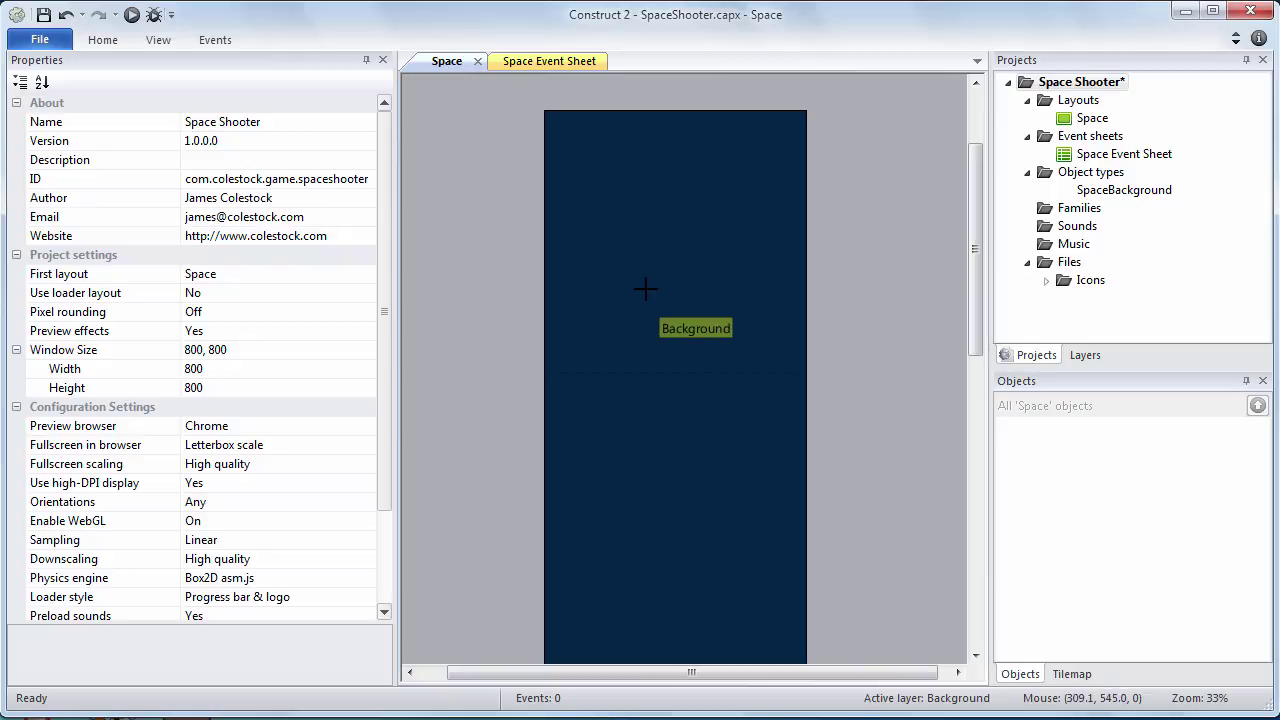
Place SpaceBackground on the layout and browse the MY USB (E:) drive to COLESTOCK
left_click(645, 289)
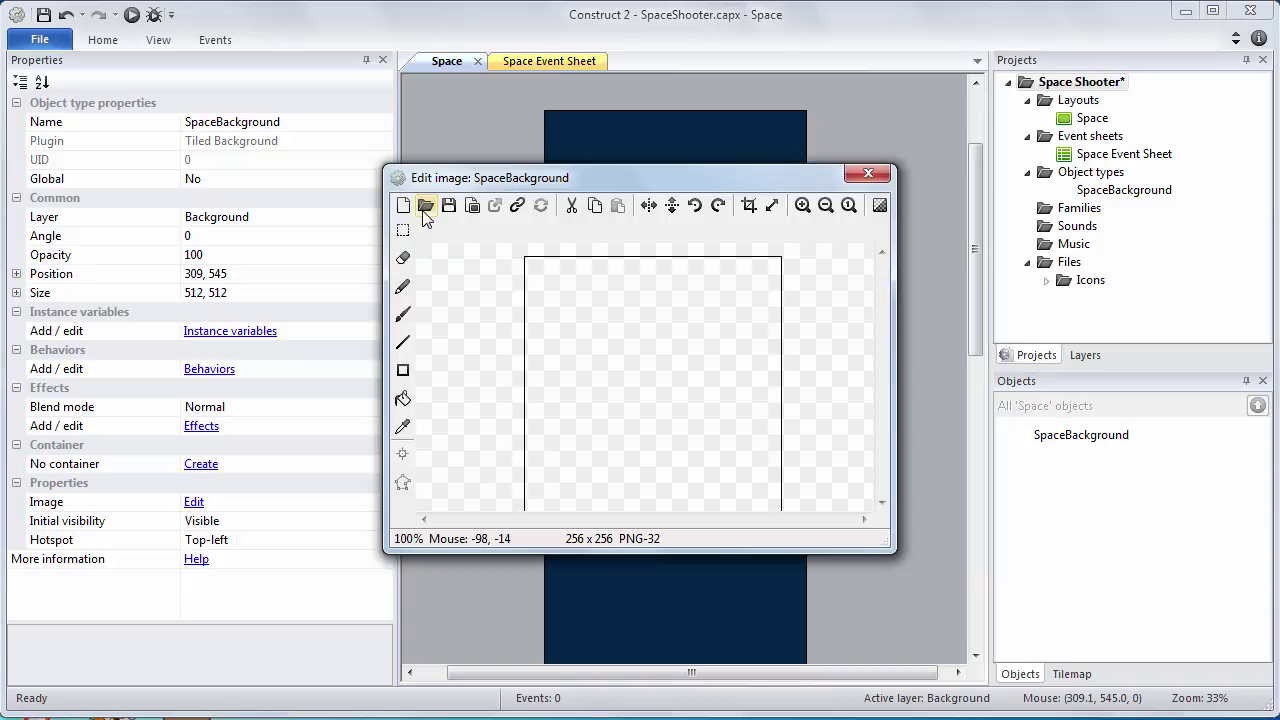
left_click(425, 212)
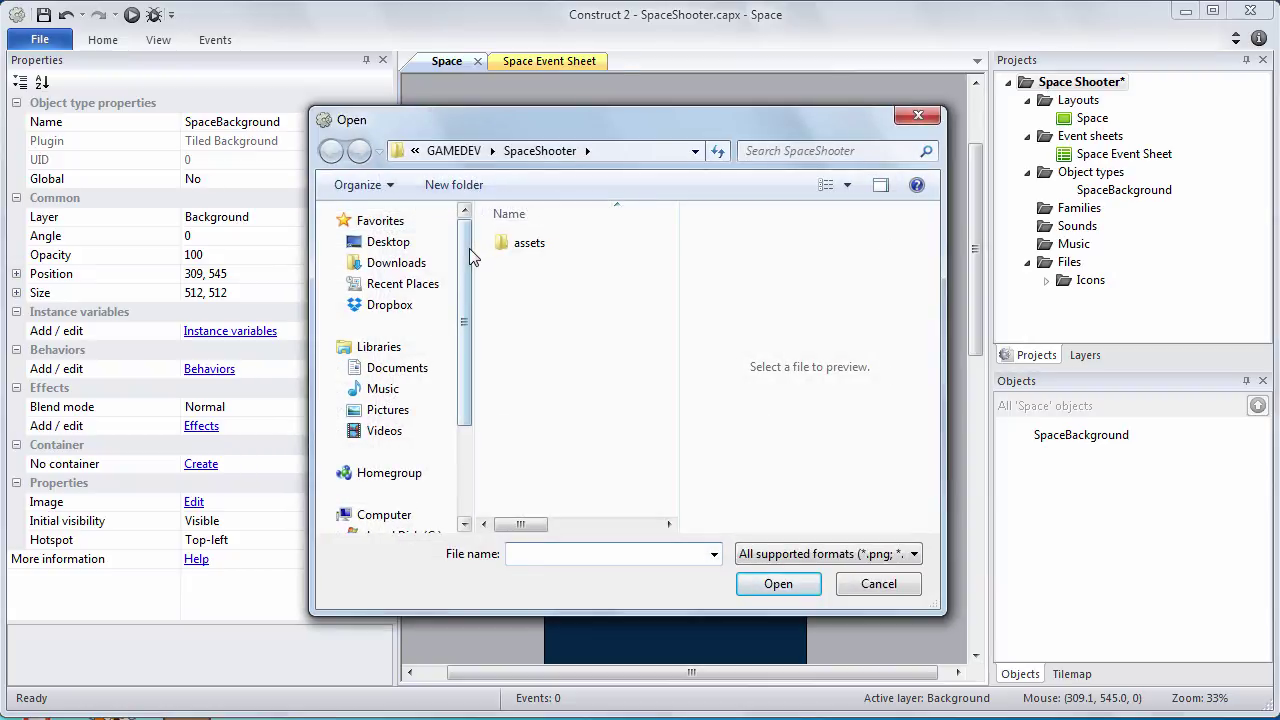
left_click_drag(464, 258, 477, 341)
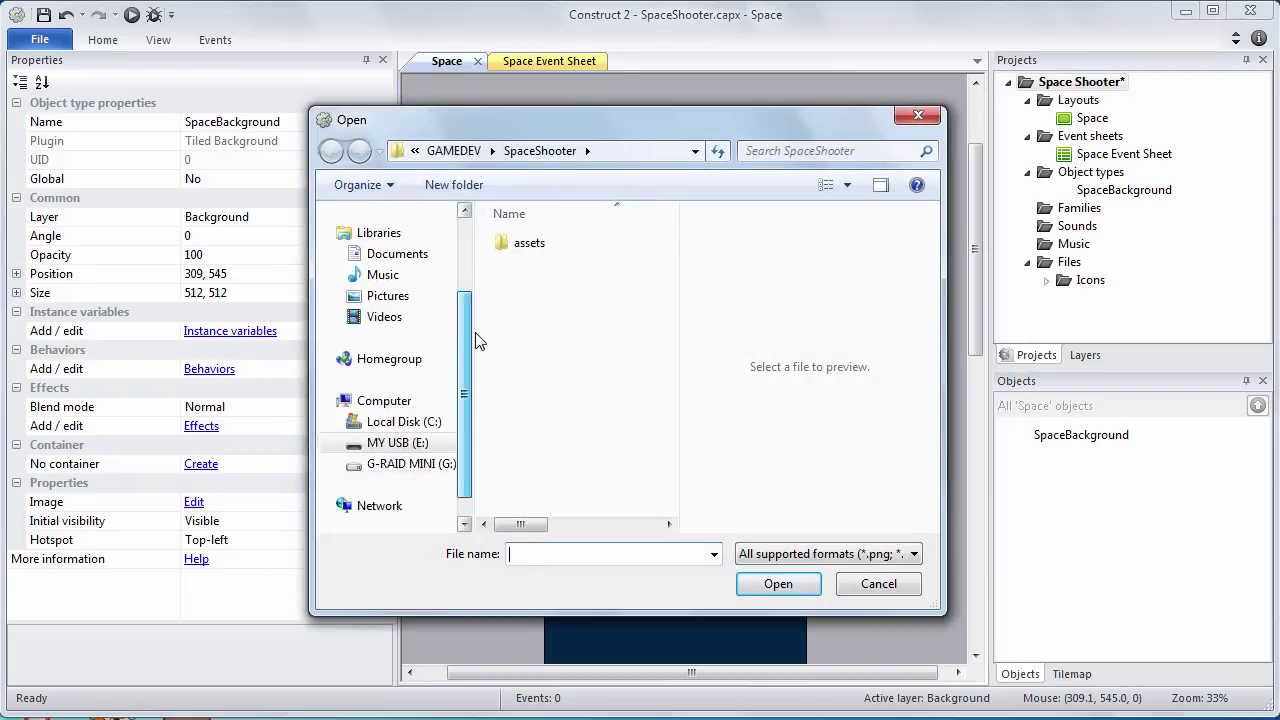
left_click(340, 447)
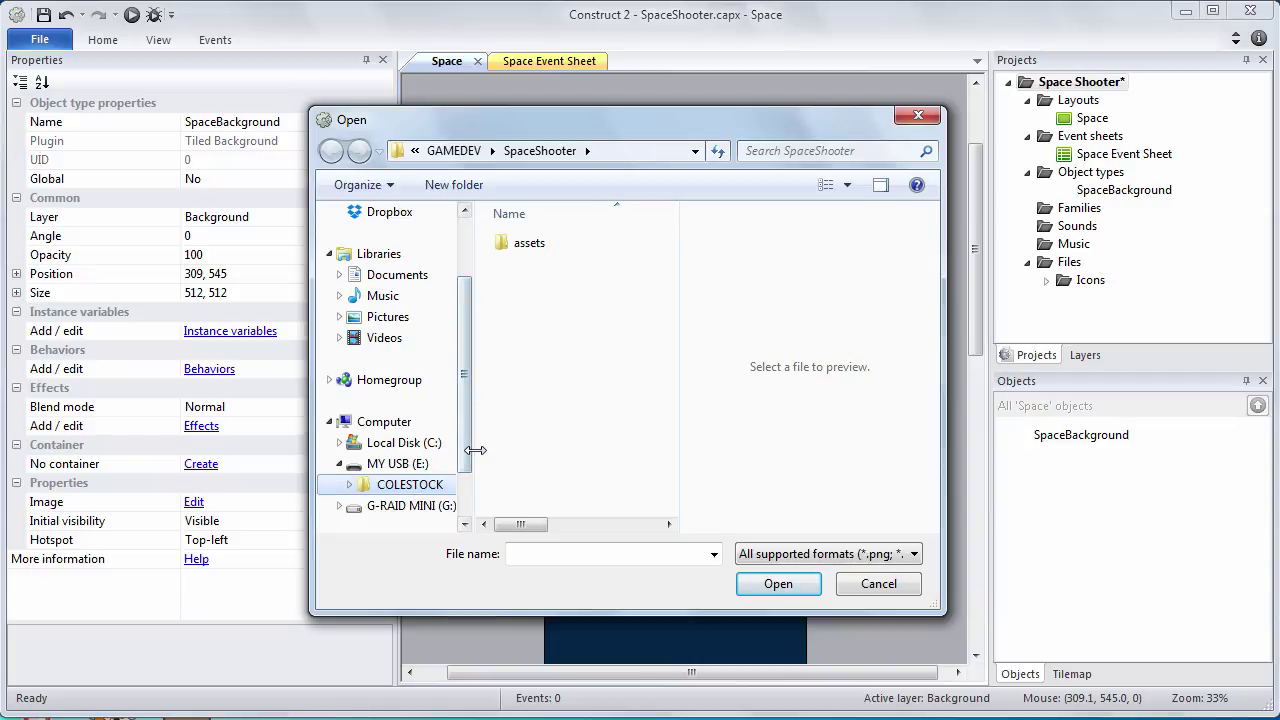
left_click_drag(472, 458, 503, 466)
left_click(440, 485)
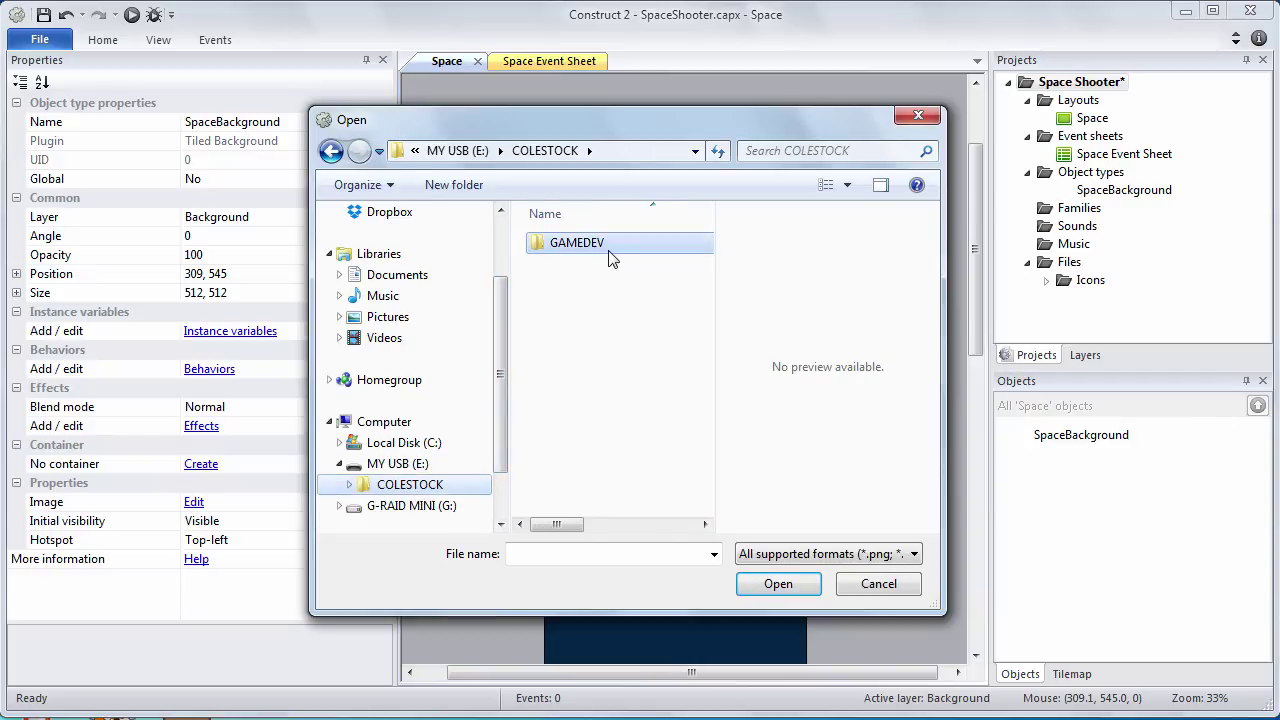
Open GAMEDEV/SpaceShooter/assets and load space-background-512x512.png as the starfield image
double_click(609, 251)
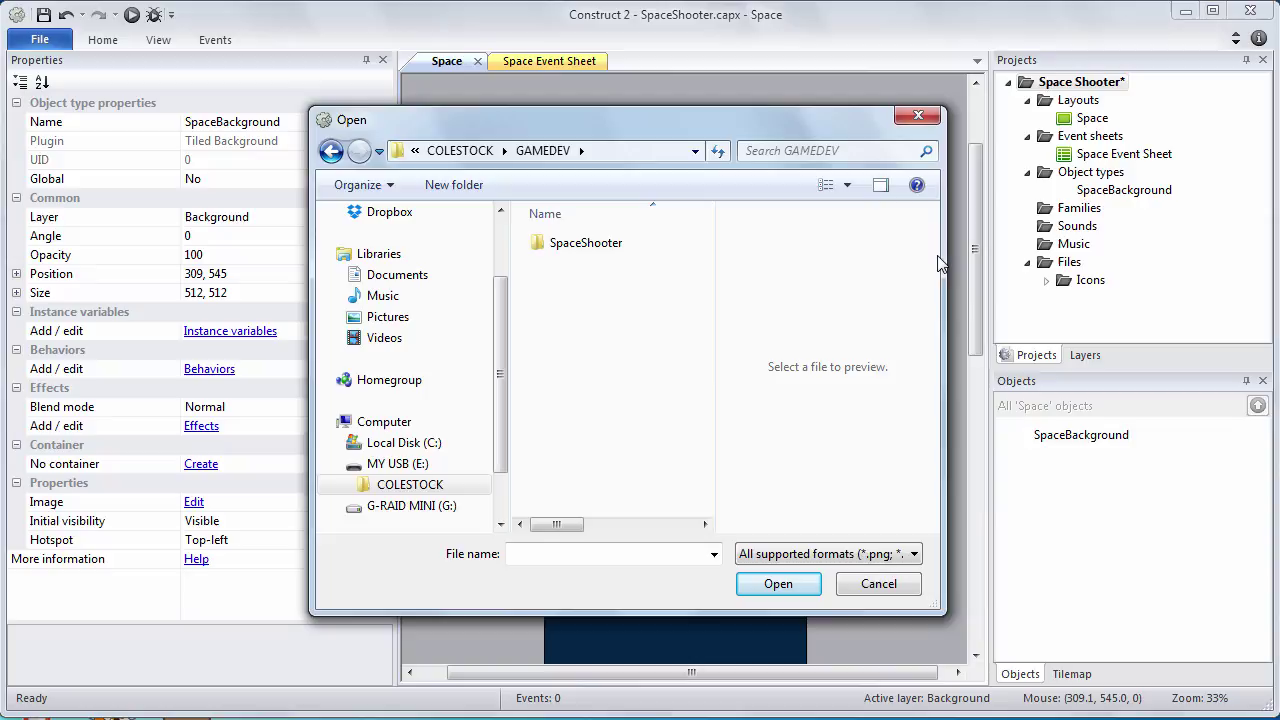
double_click(586, 245)
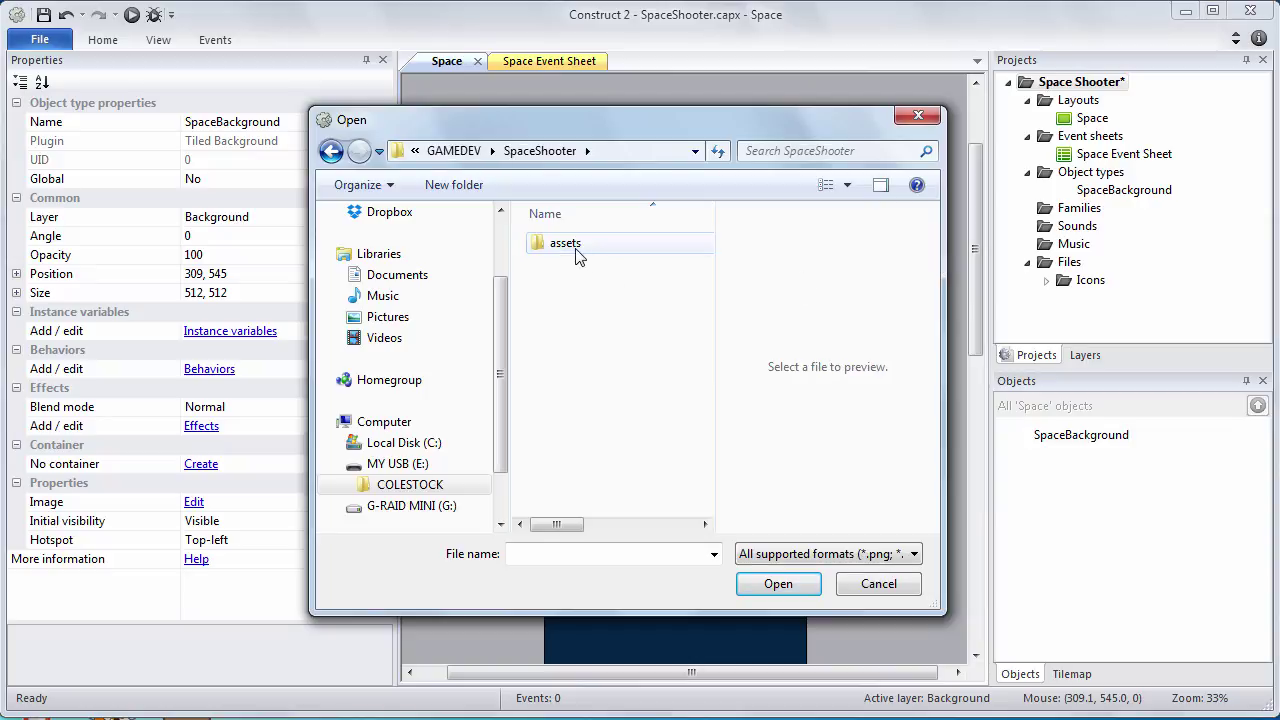
double_click(580, 247)
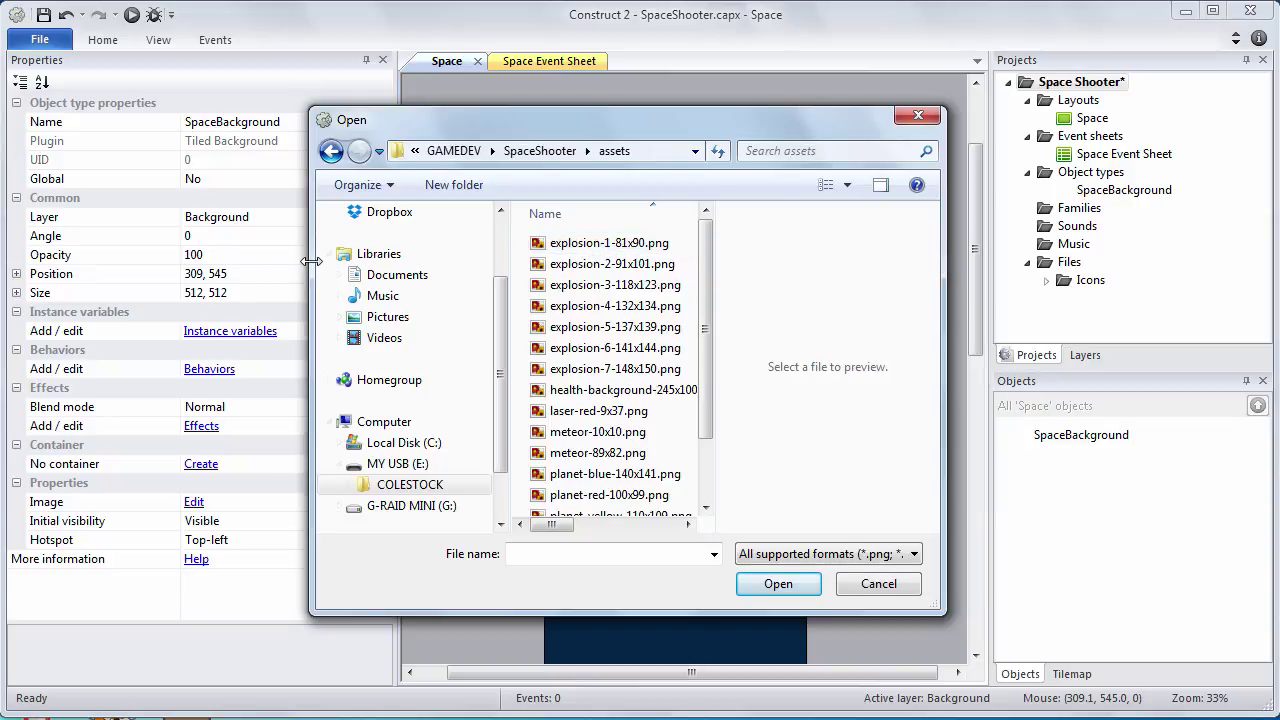
left_click_drag(311, 255, 170, 250)
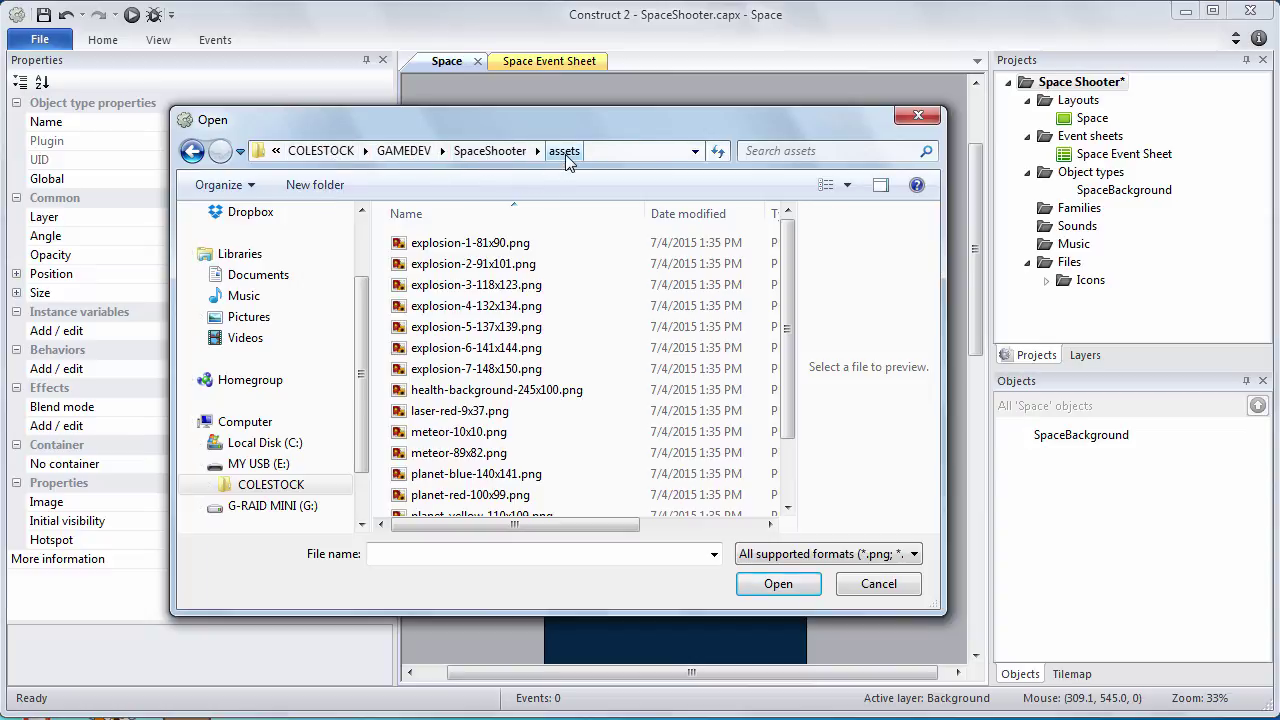
left_click_drag(790, 275, 793, 336)
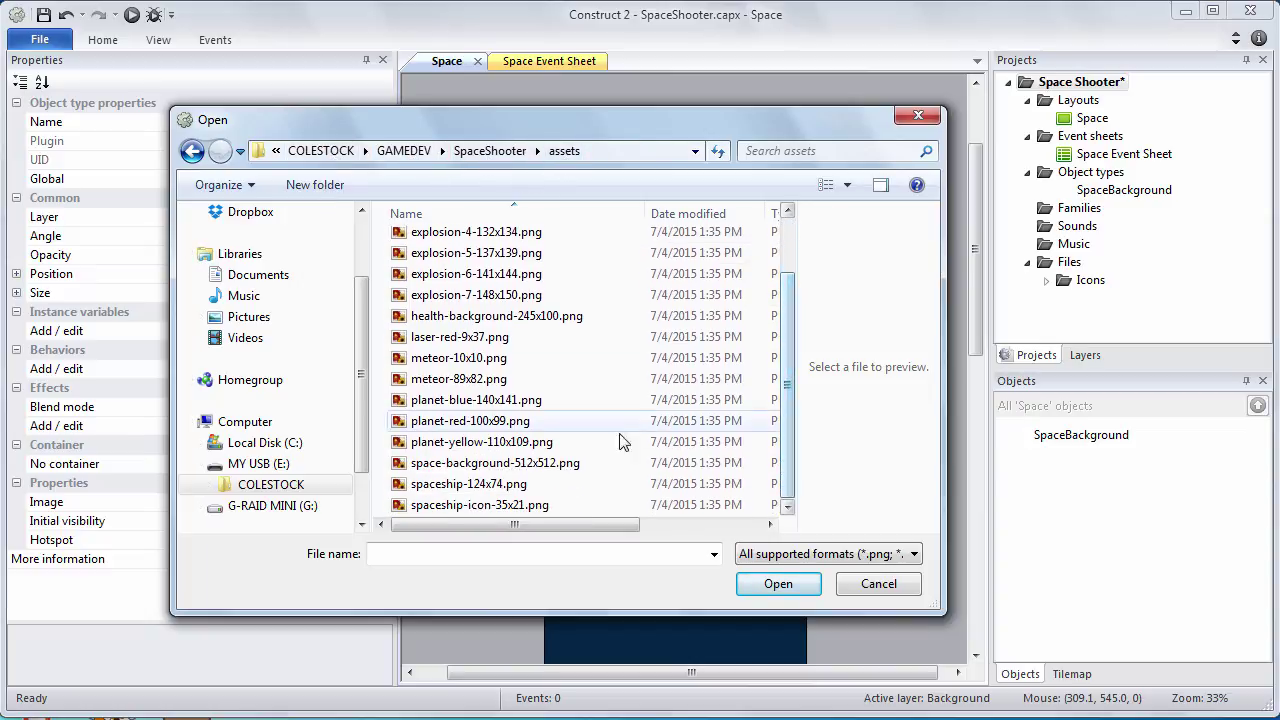
left_click(556, 468)
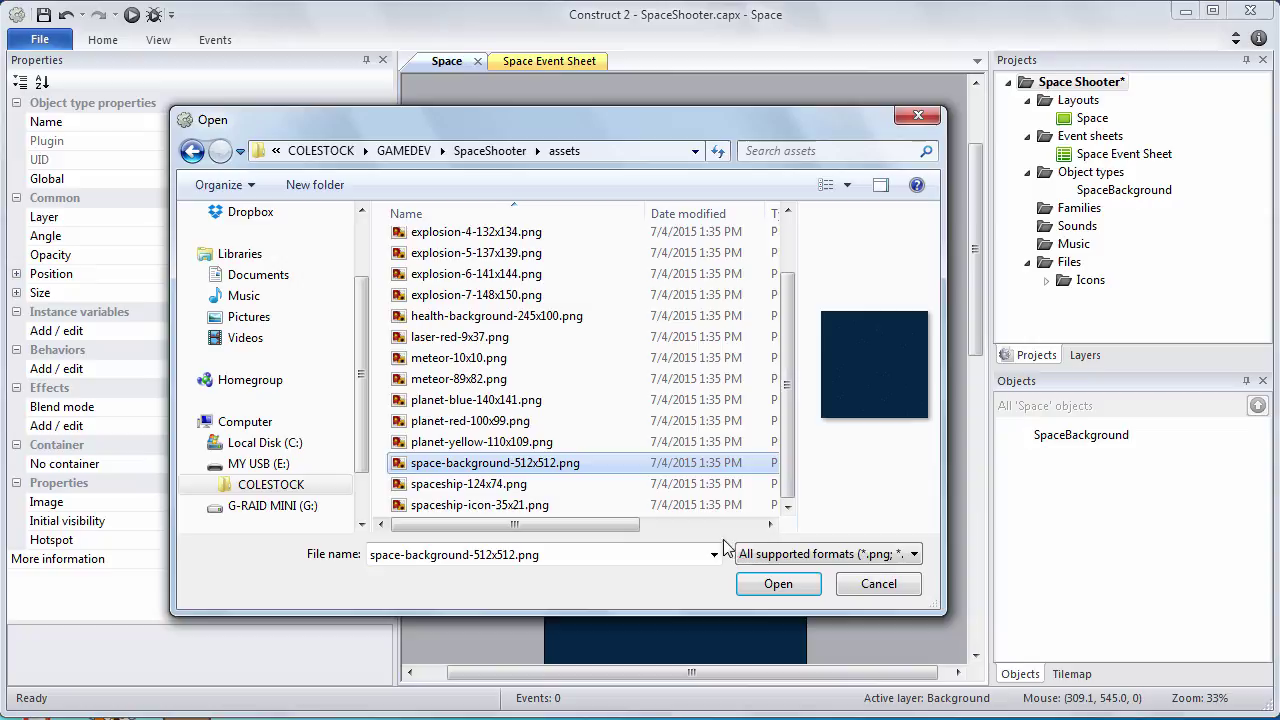
left_click(775, 584)
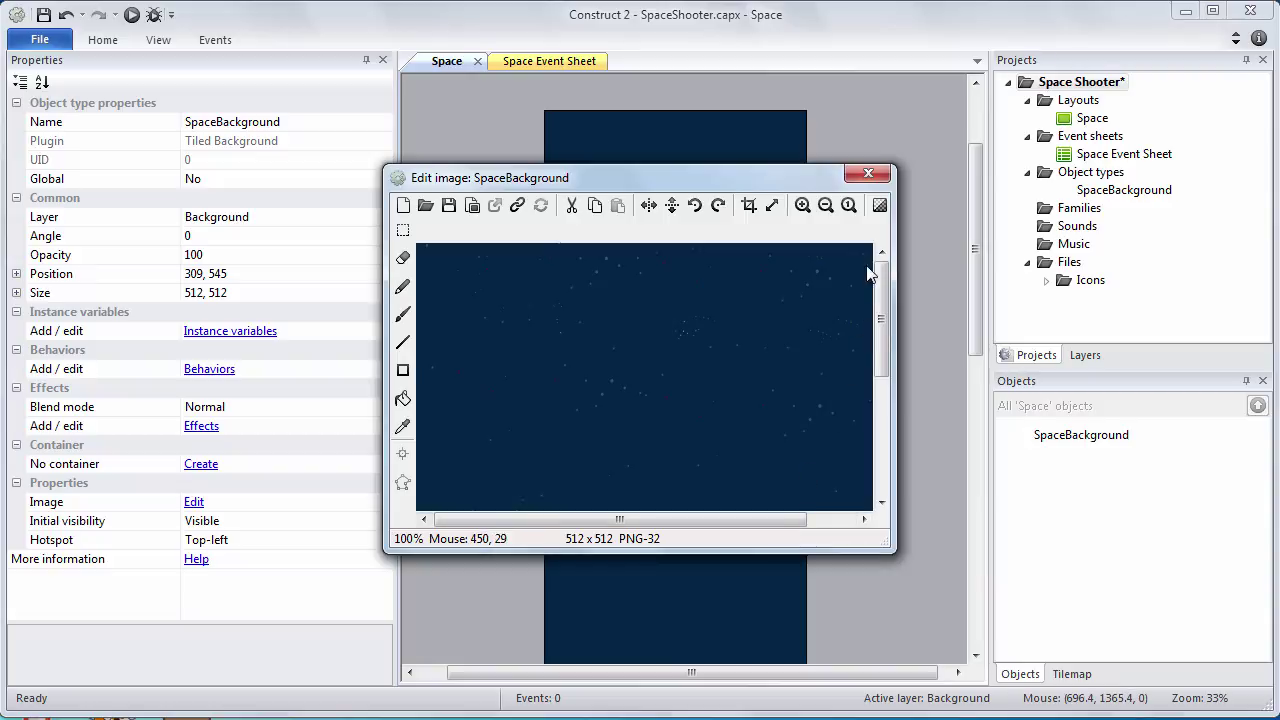
Close the image editor and select the SpaceBackground instance
left_click(868, 175)
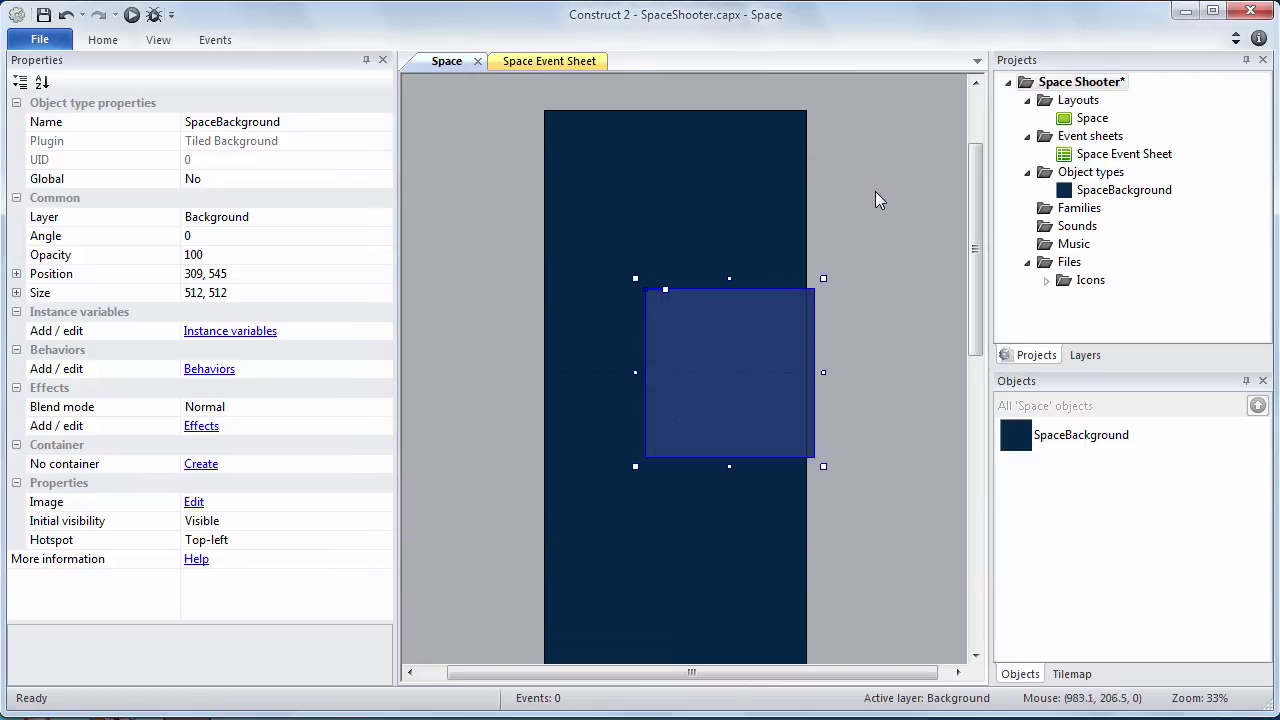
left_click(879, 198)
left_click(757, 350)
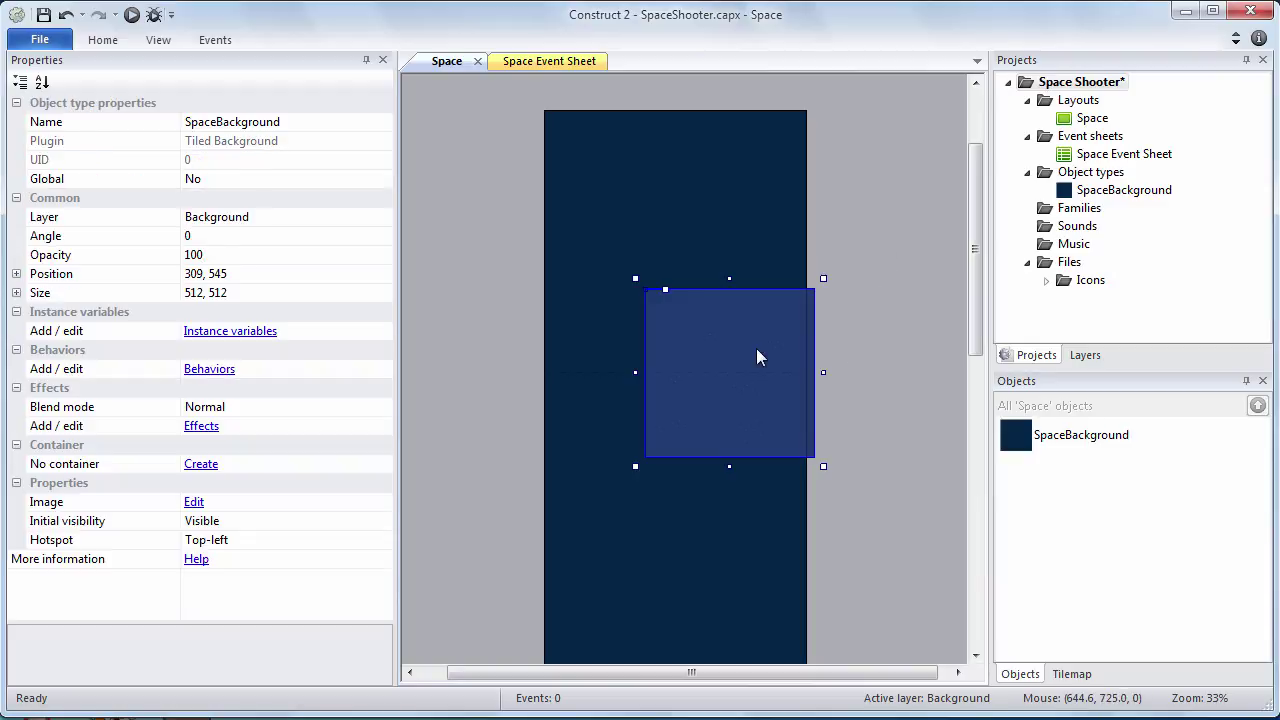
left_click(874, 357)
scroll(874, 357, "up", 1, "ctrl")
scroll(874, 353, "up", 3, "ctrl")
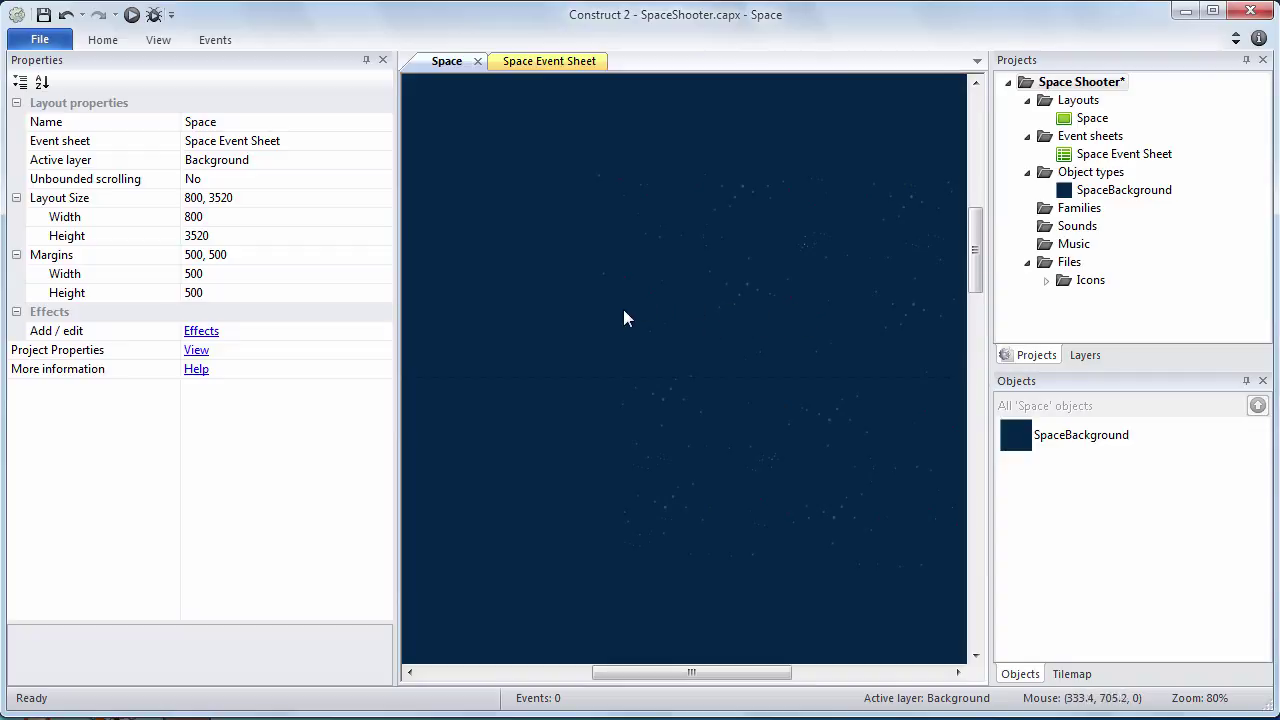
left_click(1097, 194)
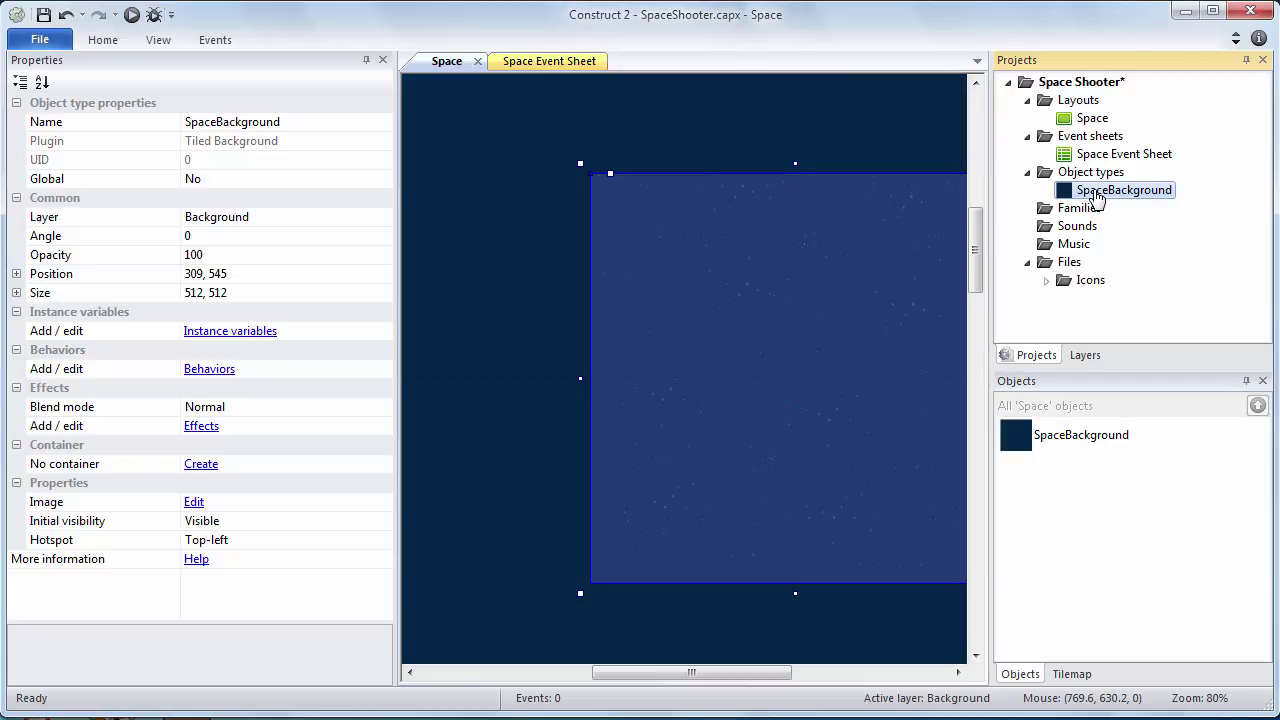
Set SpaceBackground's position to X 0, Y 0
left_click(16, 274)
left_click(219, 302)
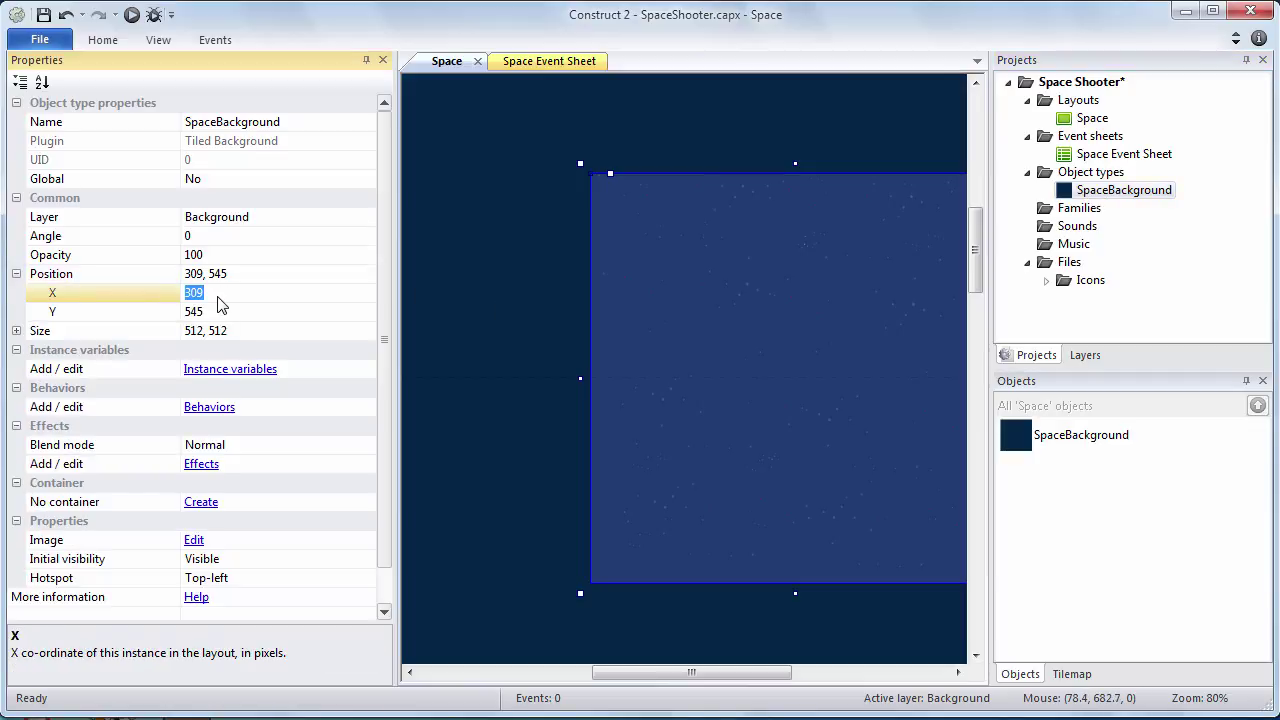
type("0")
key("Tab")
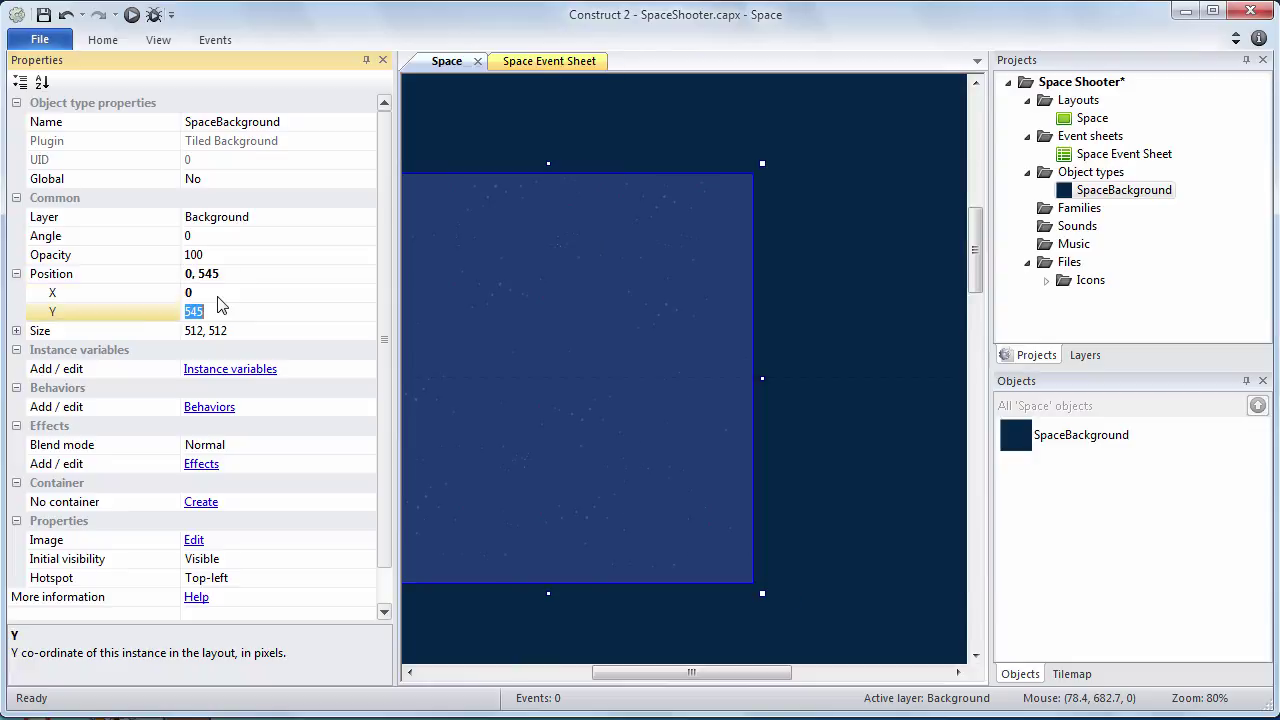
type("0")
left_click(229, 295)
left_click(559, 350)
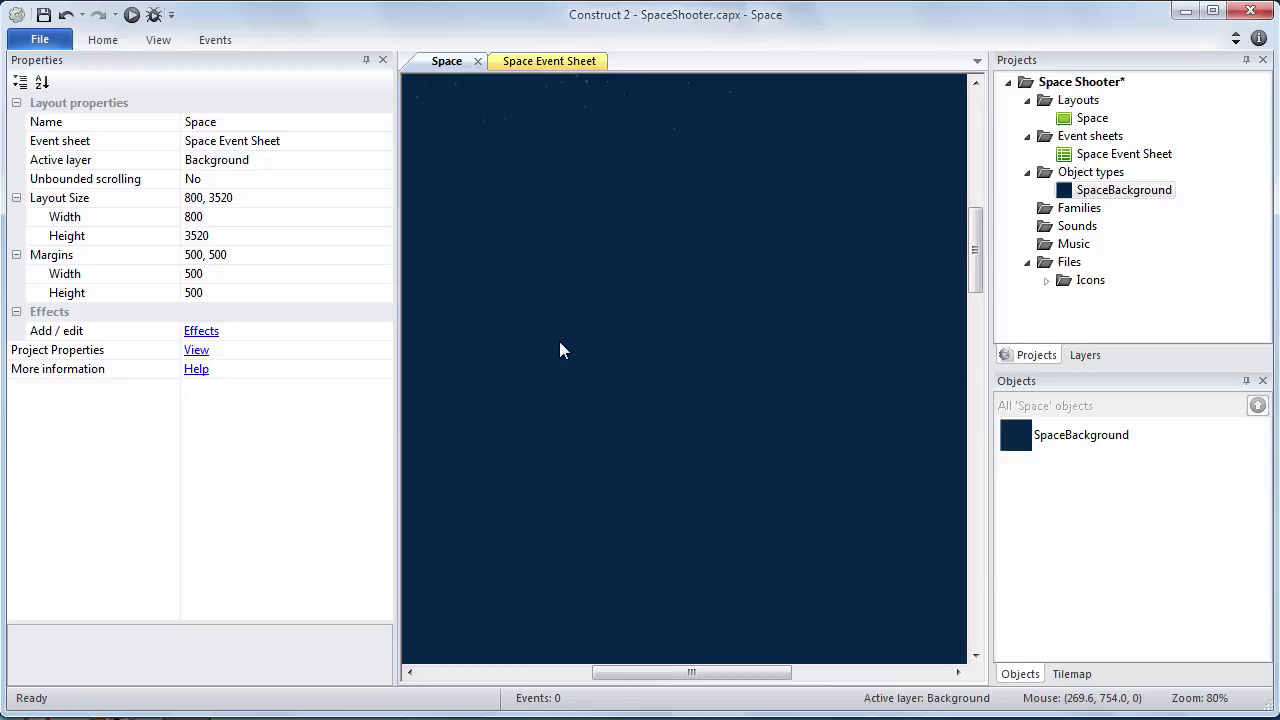
scroll(559, 350, "down", 5, "ctrl")
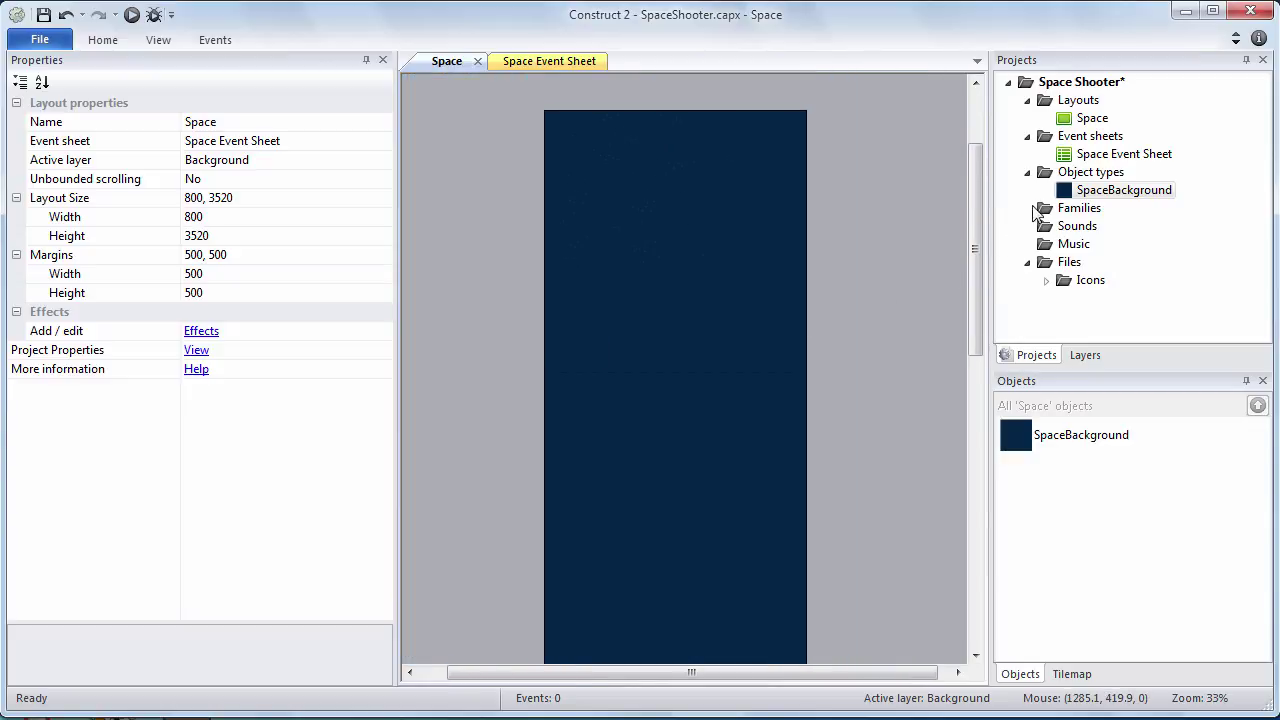
left_click(1108, 191)
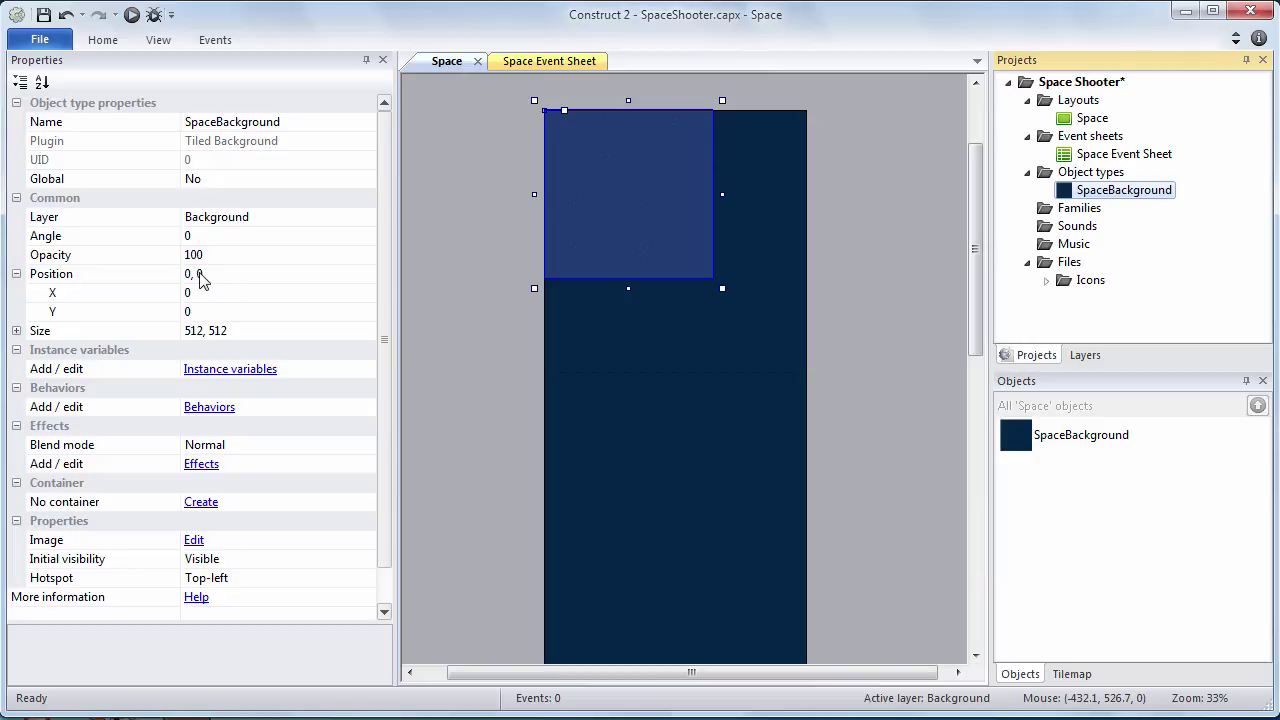
Resize SpaceBackground to 800 × 3520 so it covers the whole layout
left_click(237, 333)
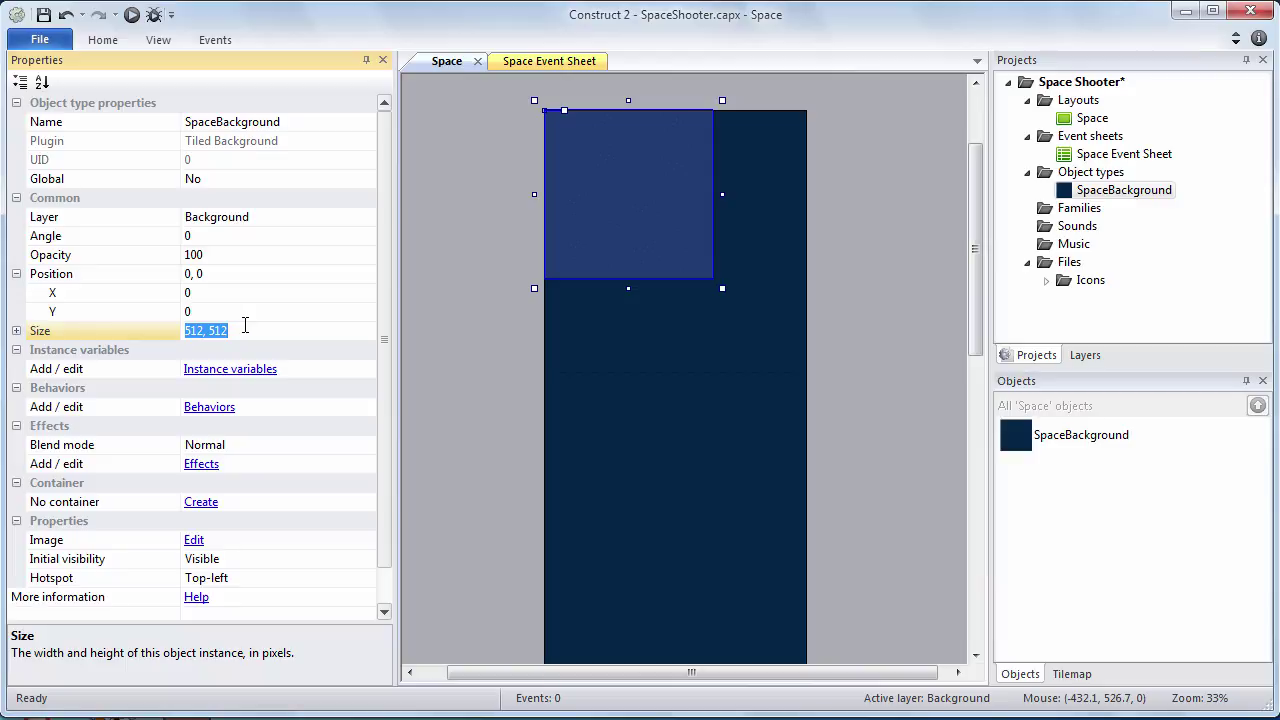
type("800, 3520")
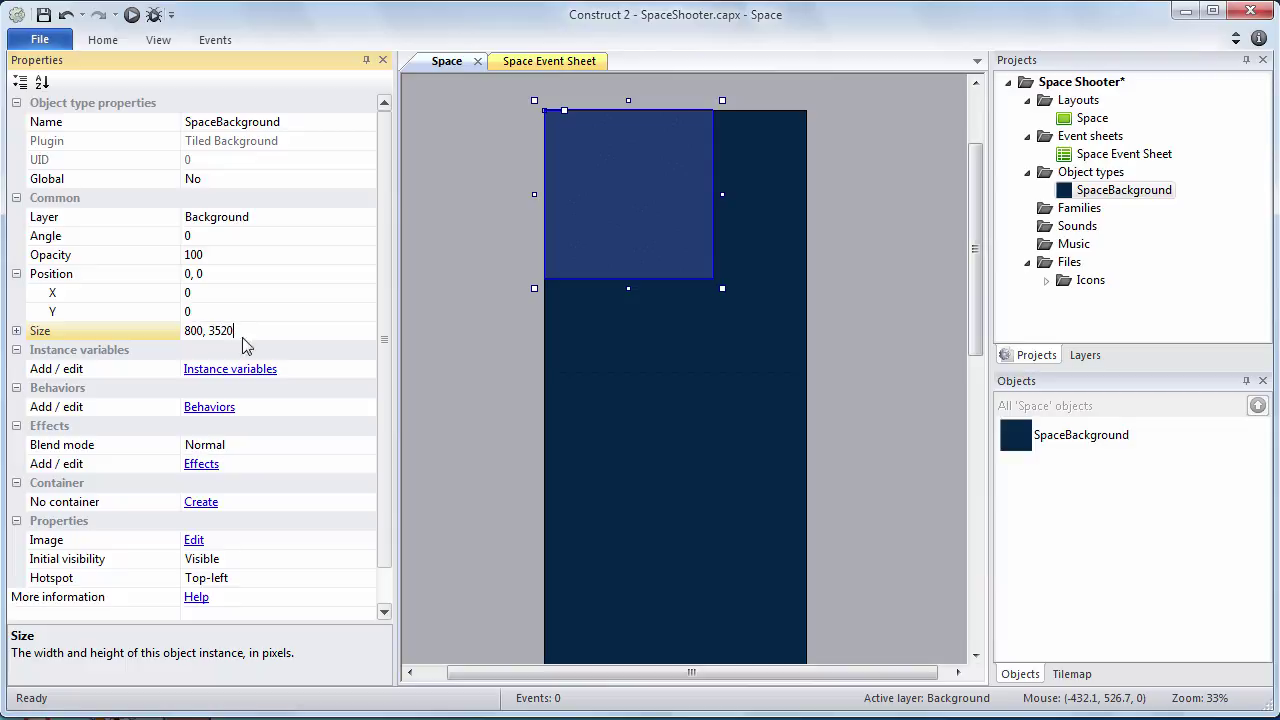
left_click(250, 313)
left_click(16, 331)
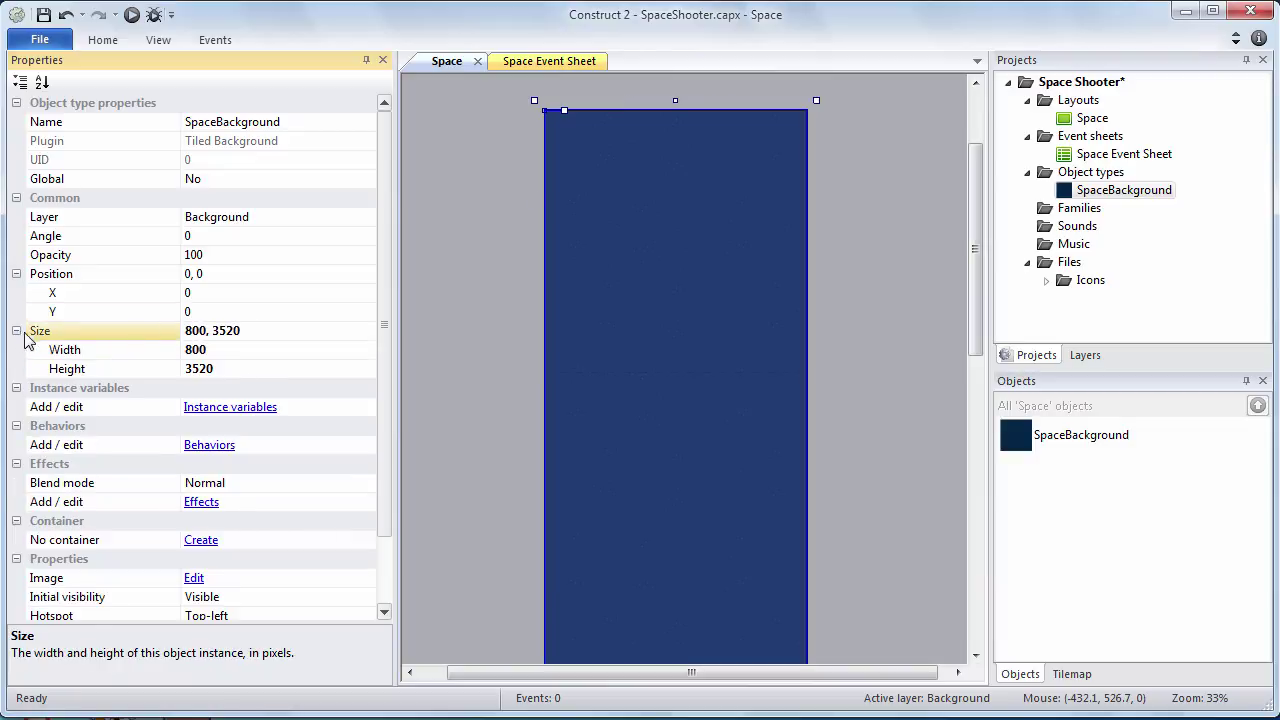
left_click(471, 341)
Scroll around the layout to check the starfield coverage, then save the project
scroll(471, 341, "up", 6, "ctrl")
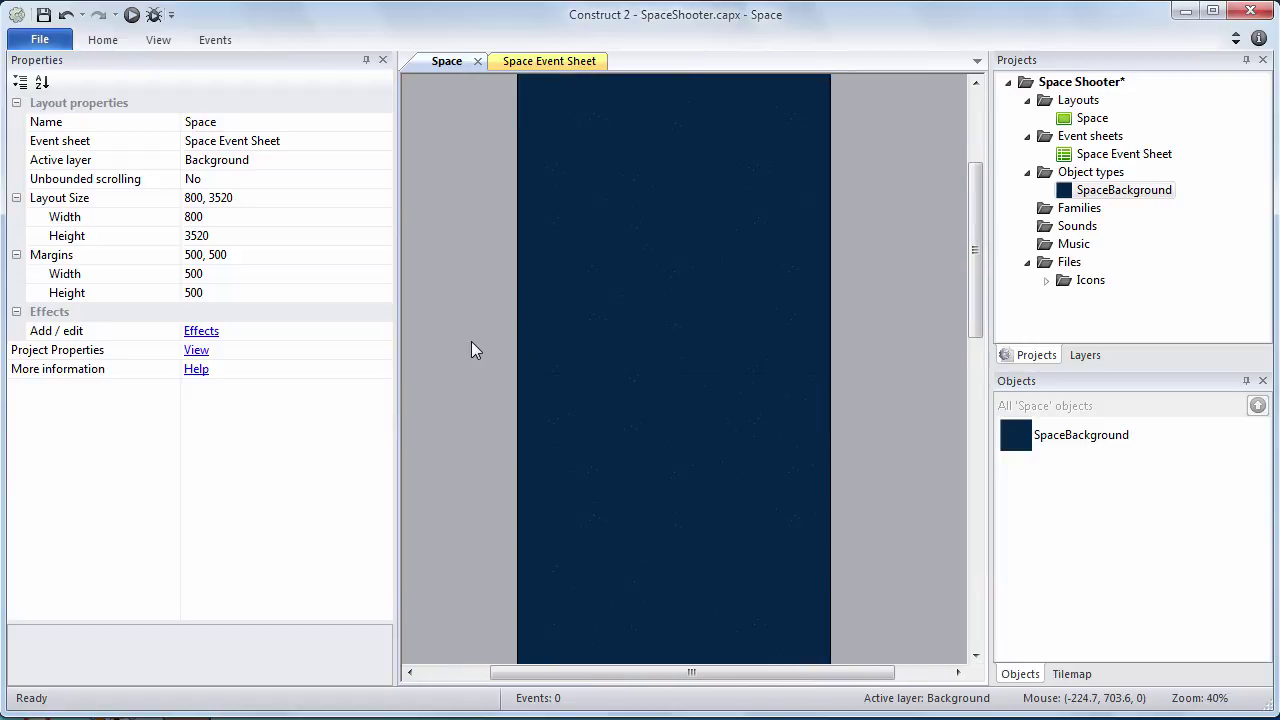
scroll(471, 350, "down", 6, "ctrl")
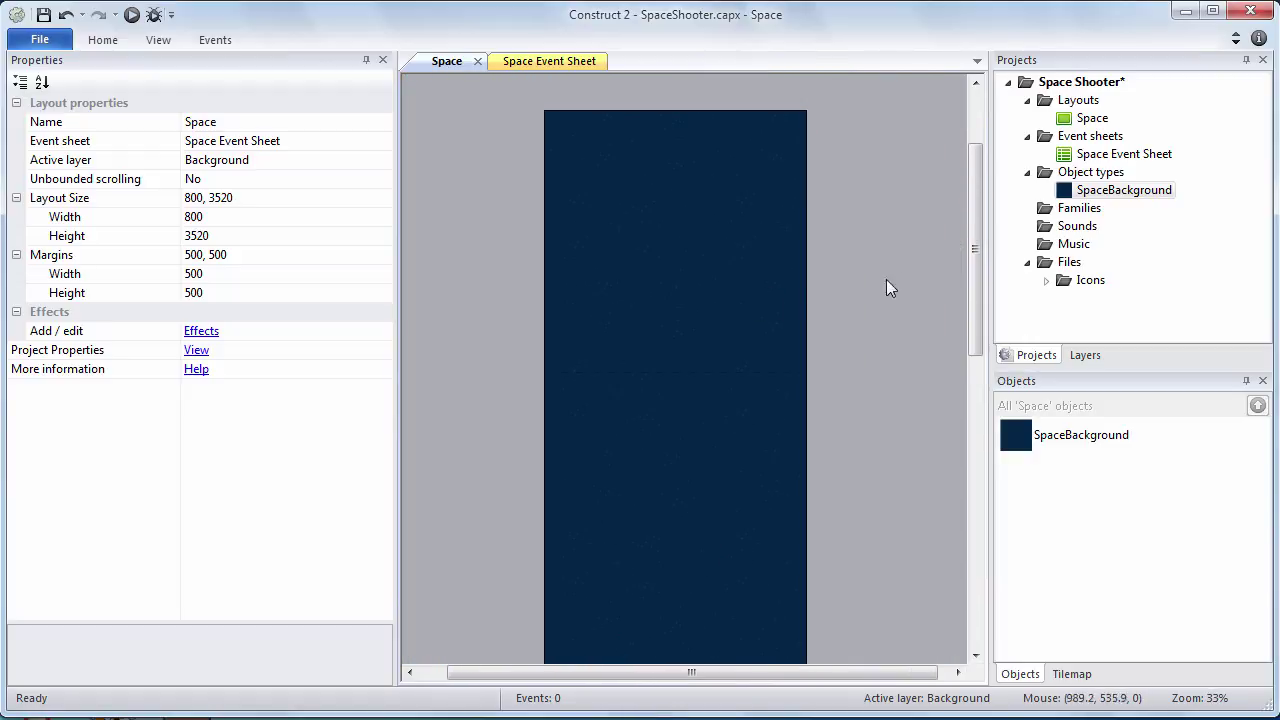
left_click_drag(977, 245, 966, 492)
scroll(881, 447, "up", 2, "ctrl")
scroll(881, 447, "up", 2, "ctrl")
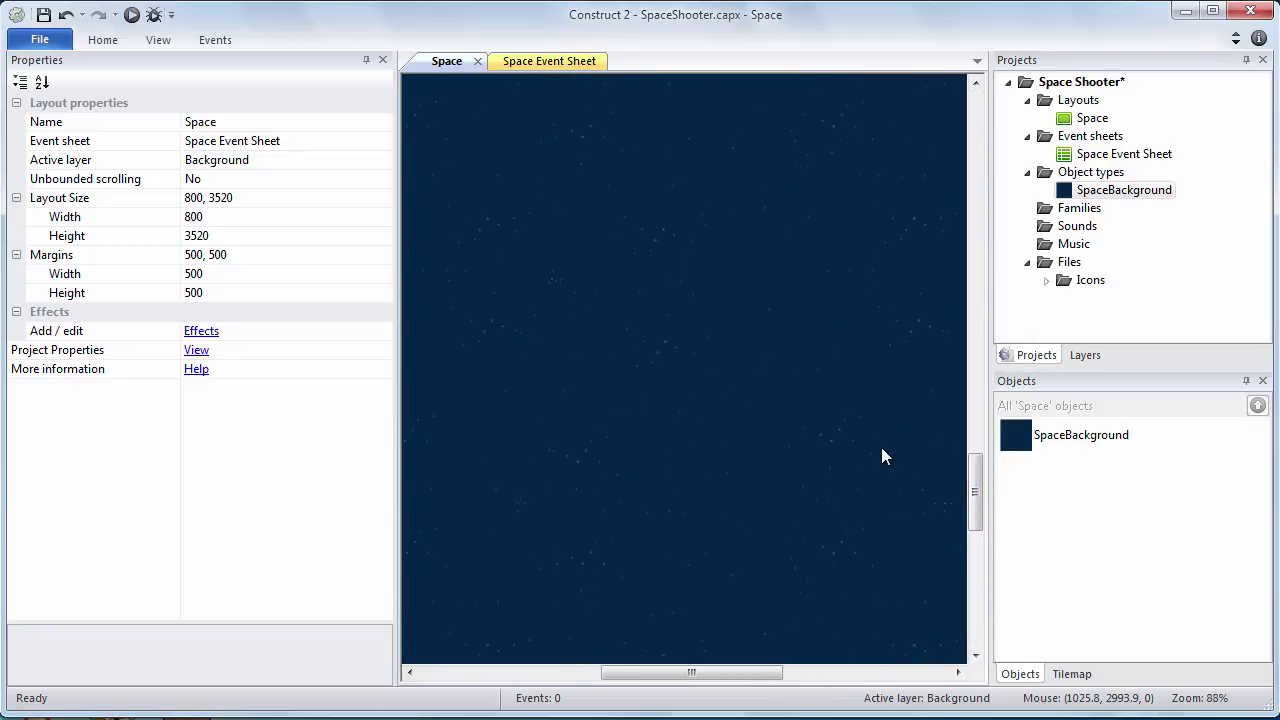
scroll(881, 447, "down", 4, "ctrl")
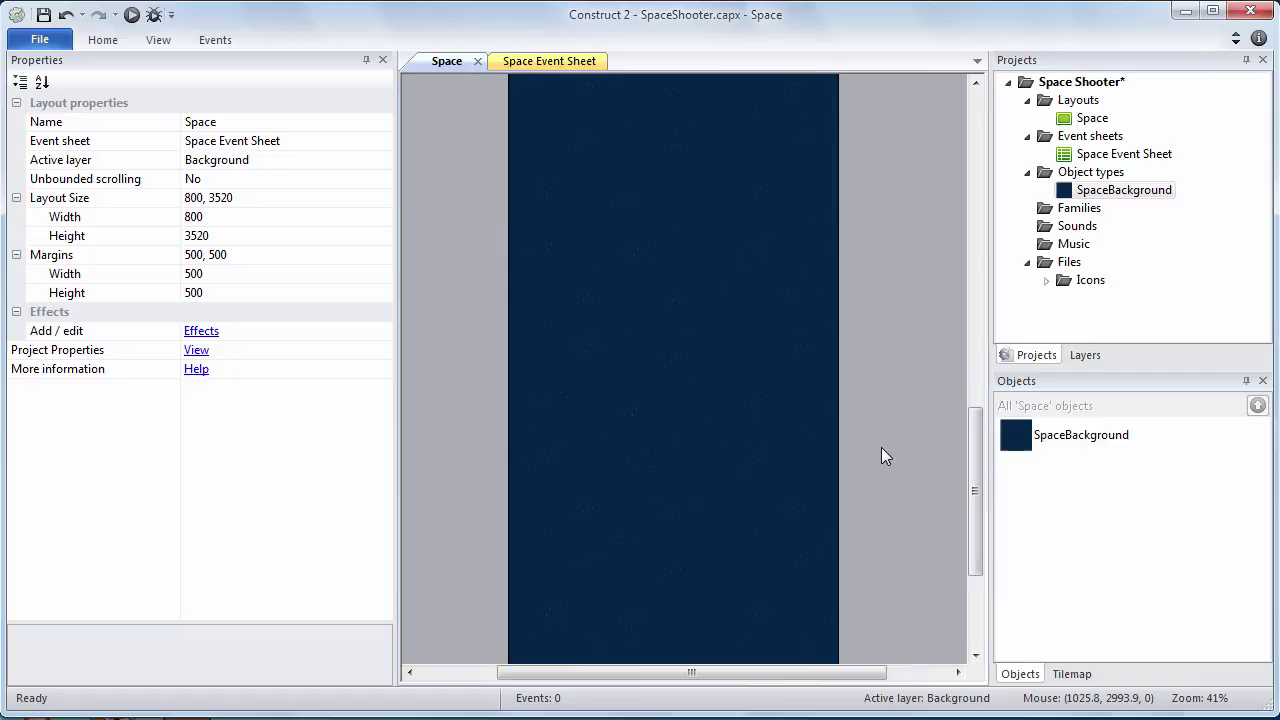
left_click_drag(982, 443, 946, 182)
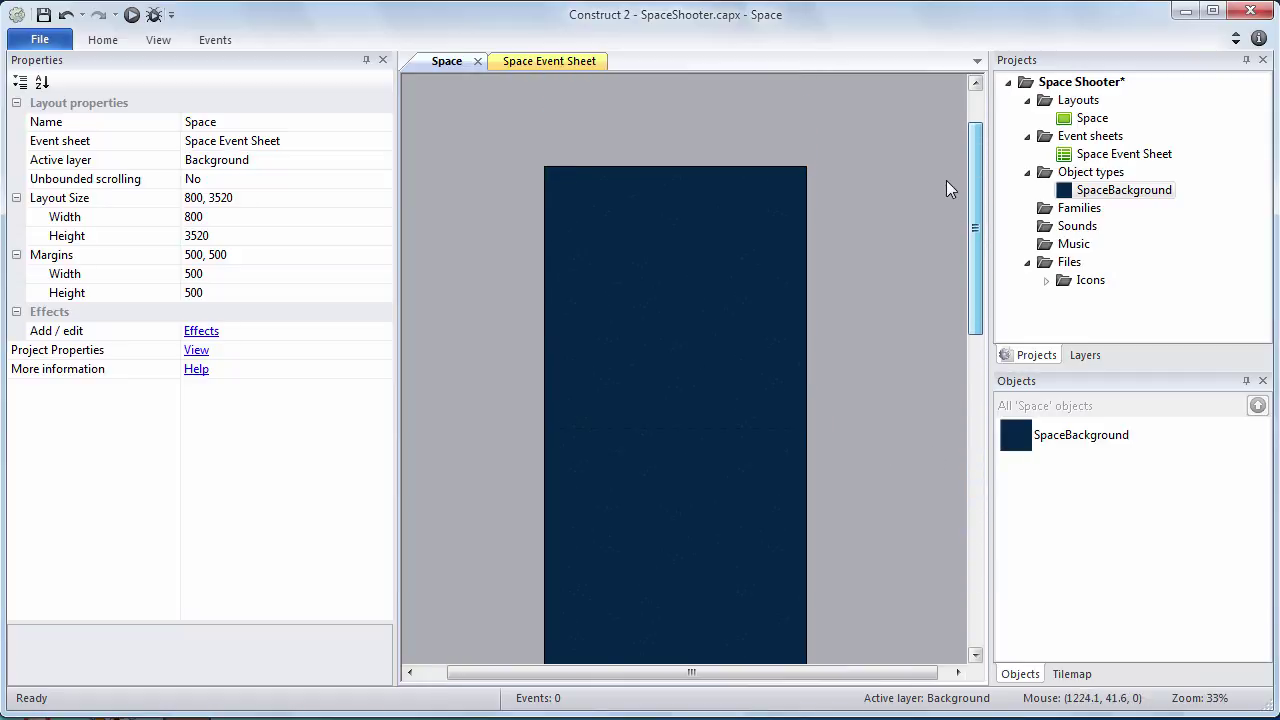
scroll(946, 180, "up", 1, "ctrl")
scroll(946, 182, "up", 2, "ctrl")
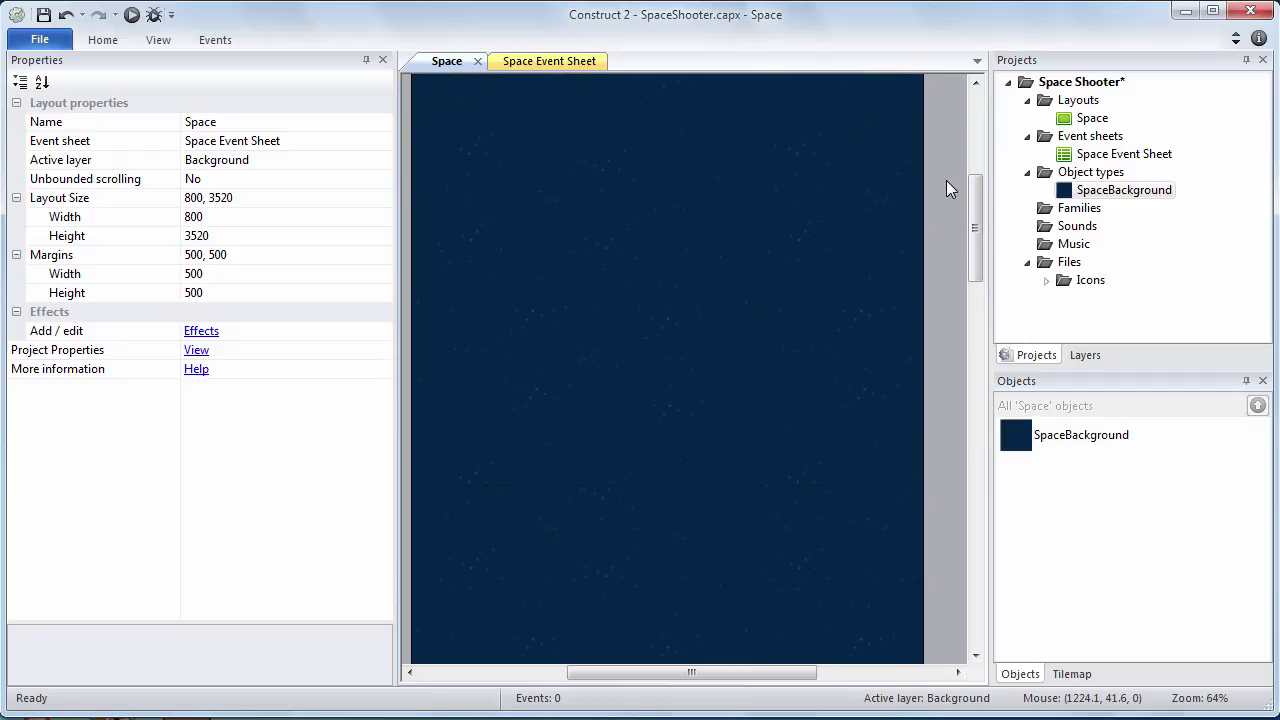
scroll(946, 180, "down", 3, "ctrl")
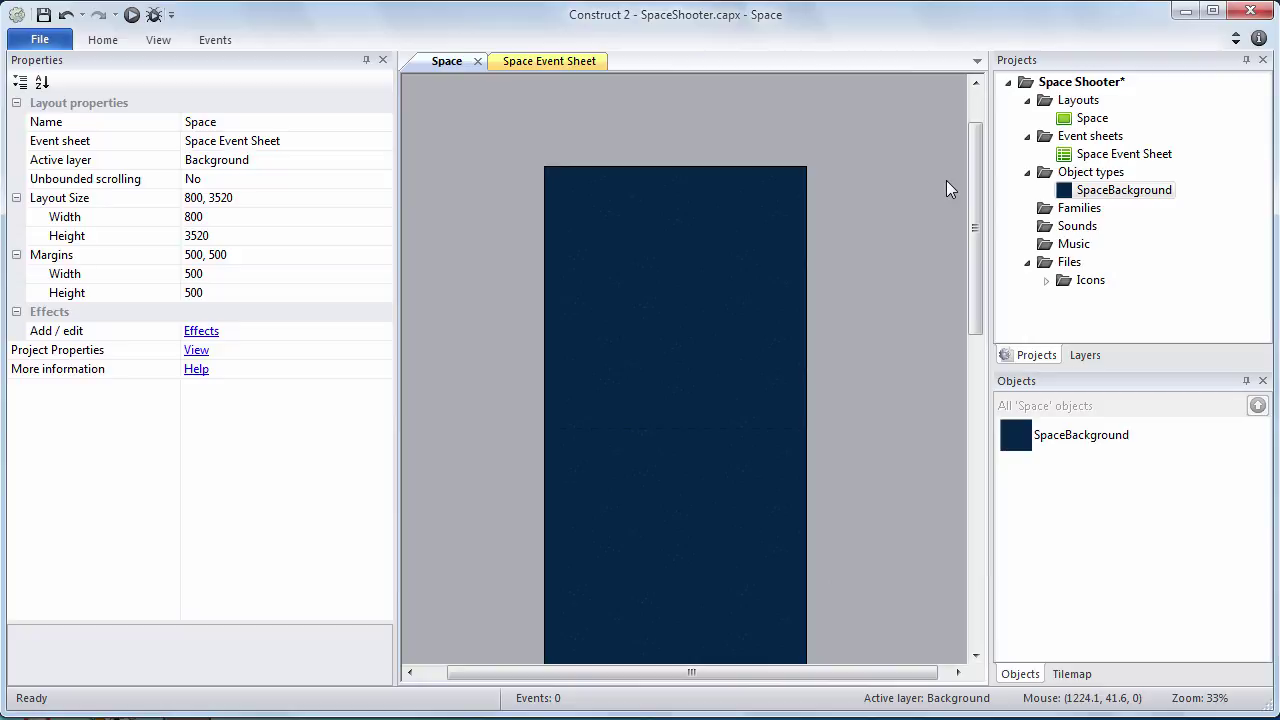
left_click(43, 14)
left_click_drag(1118, 190, 1080, 180)
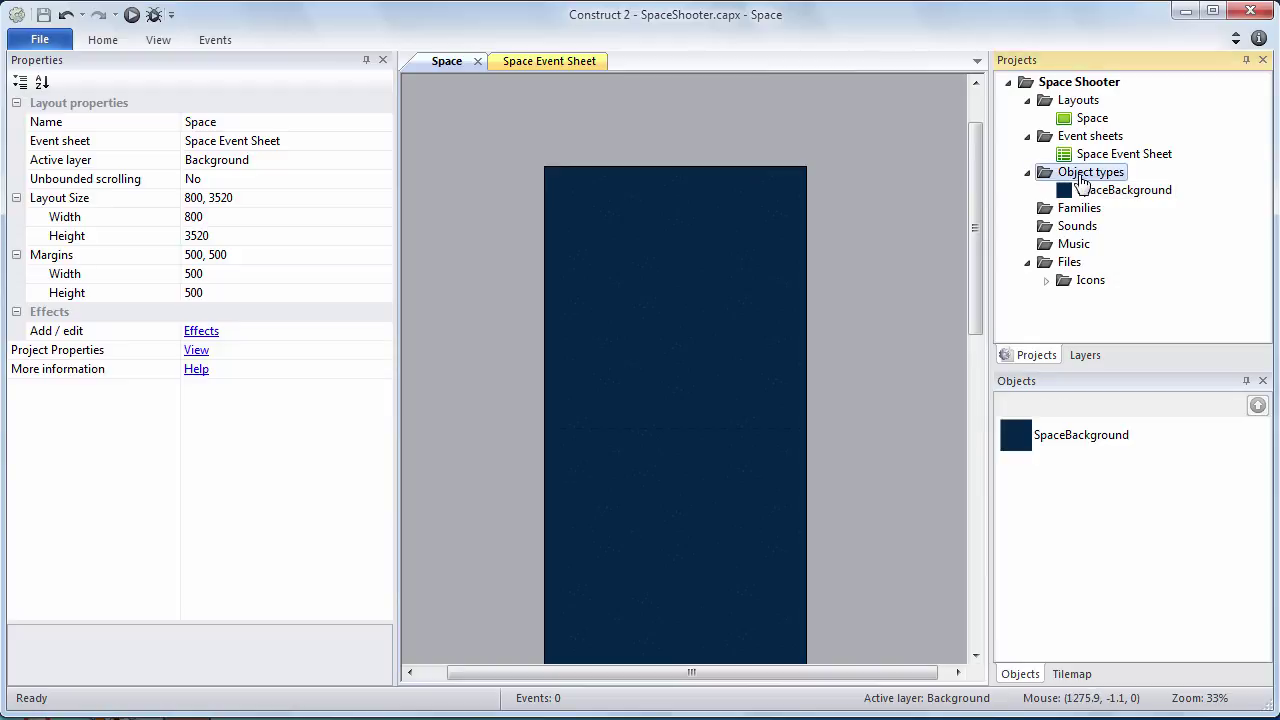
Insert a new Sprite object type named 'PlanetBlue' under Object types
right_click(1080, 180)
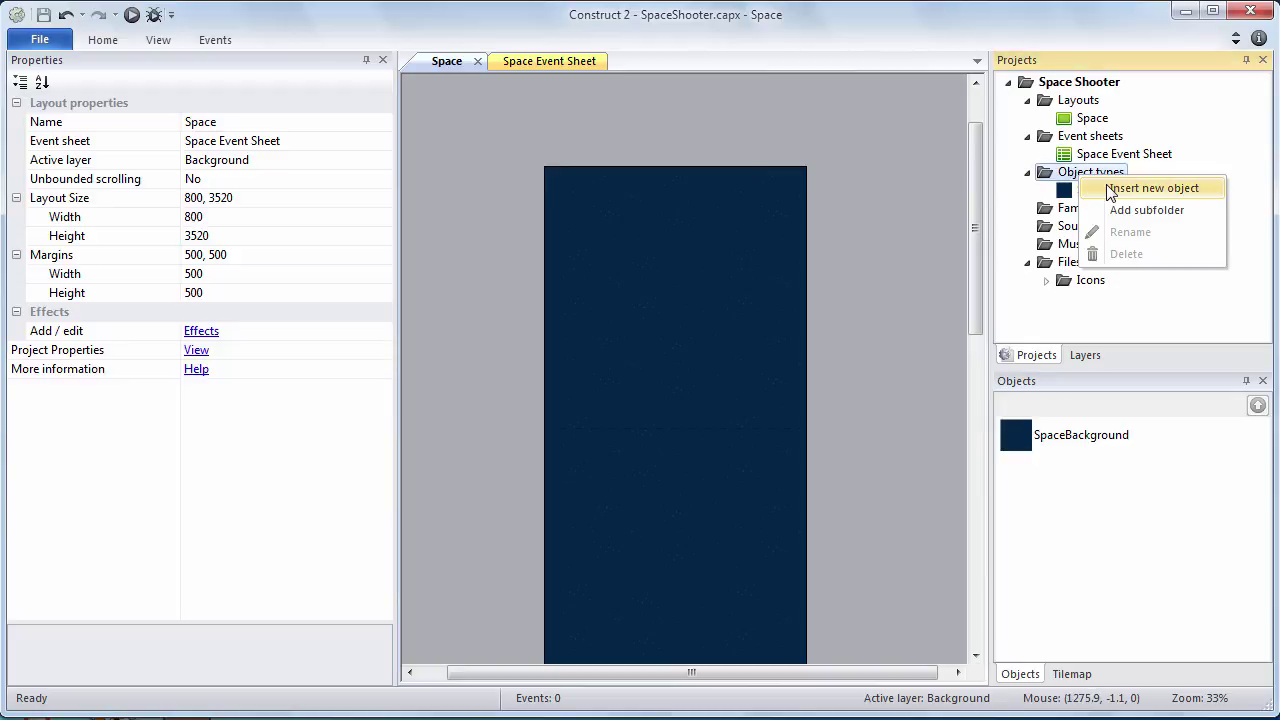
left_click(1150, 188)
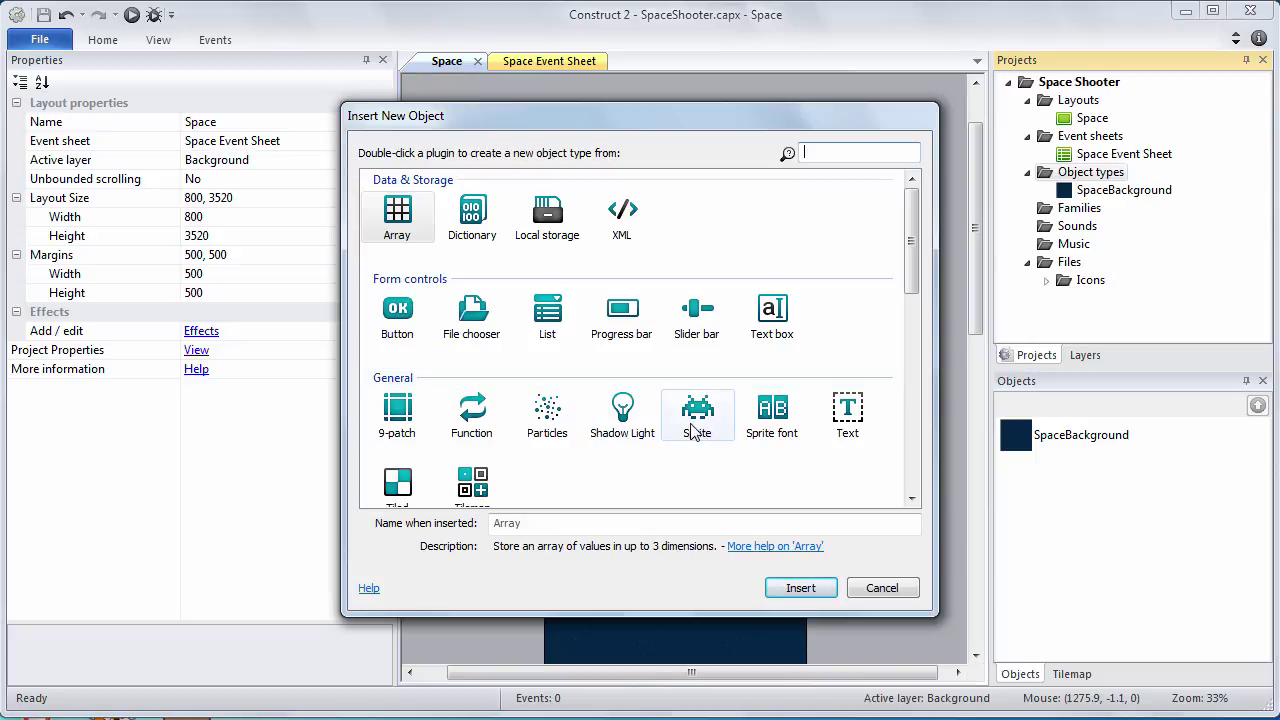
left_click(692, 430)
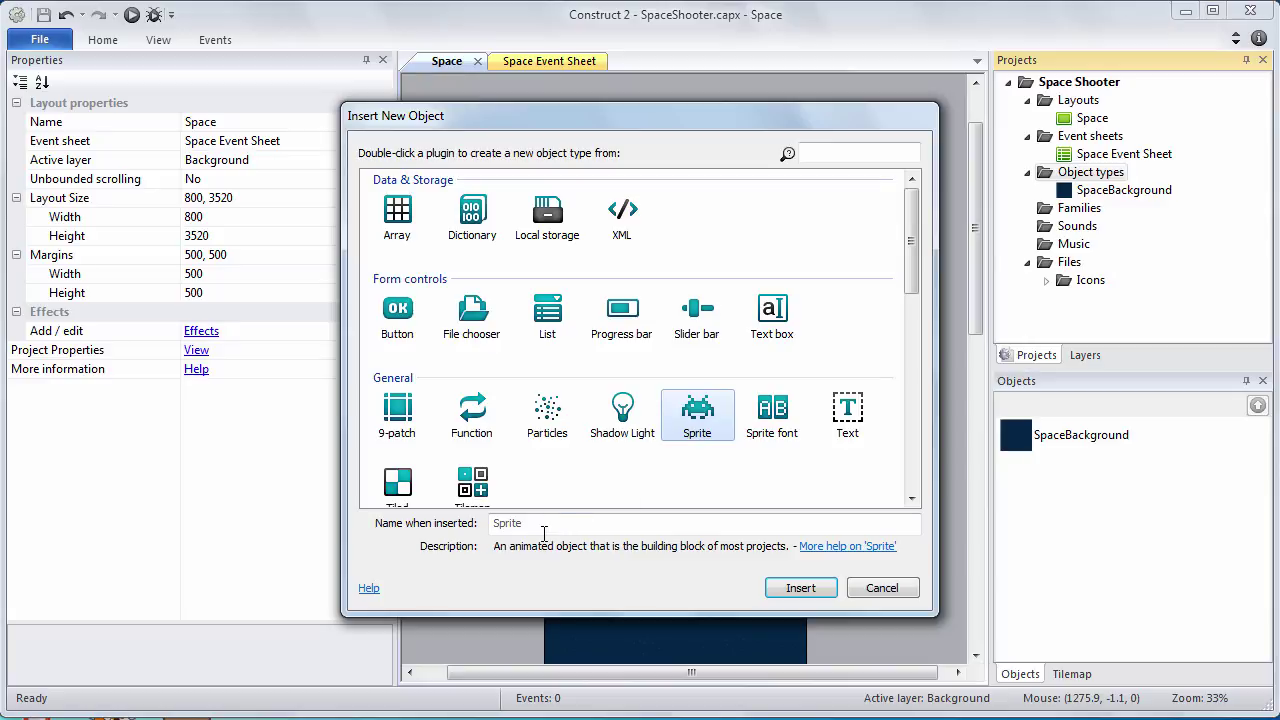
left_click(561, 520)
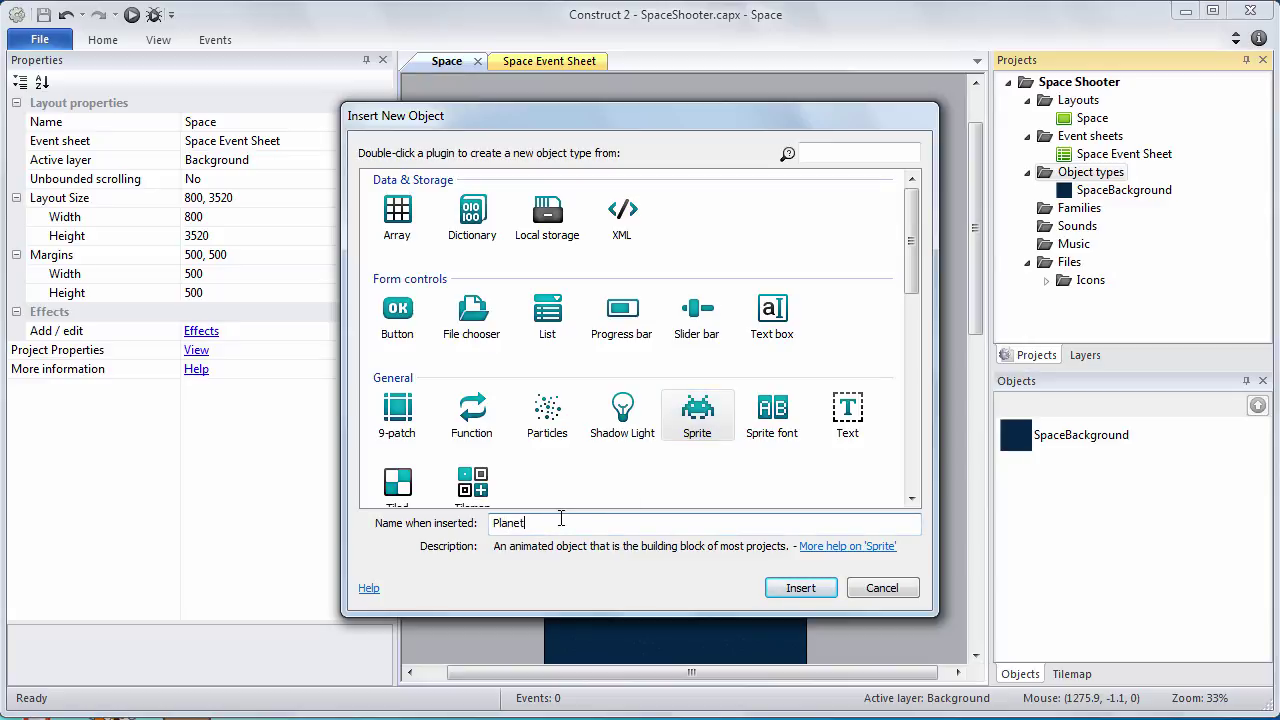
type("PlanetBlue")
left_click(797, 587)
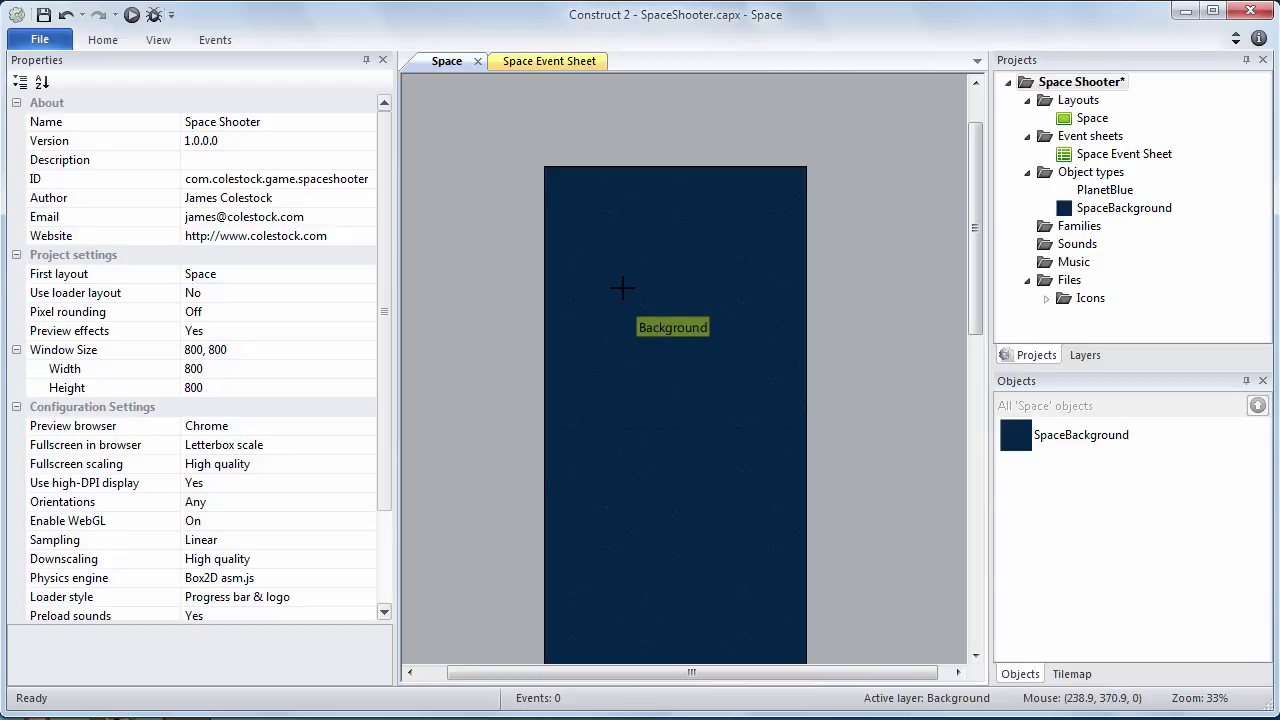
Place PlanetBlue near the layout top and load planet-blue-140x141.png as its image
left_click(711, 266)
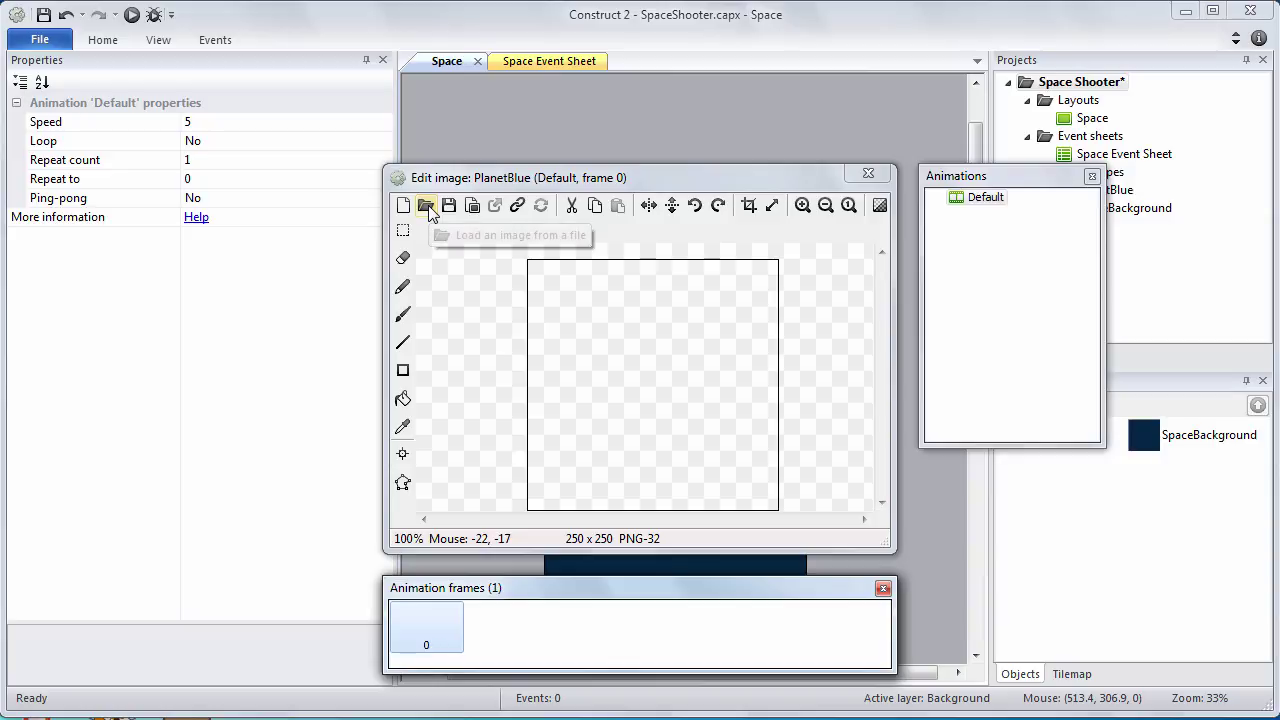
left_click(426, 206)
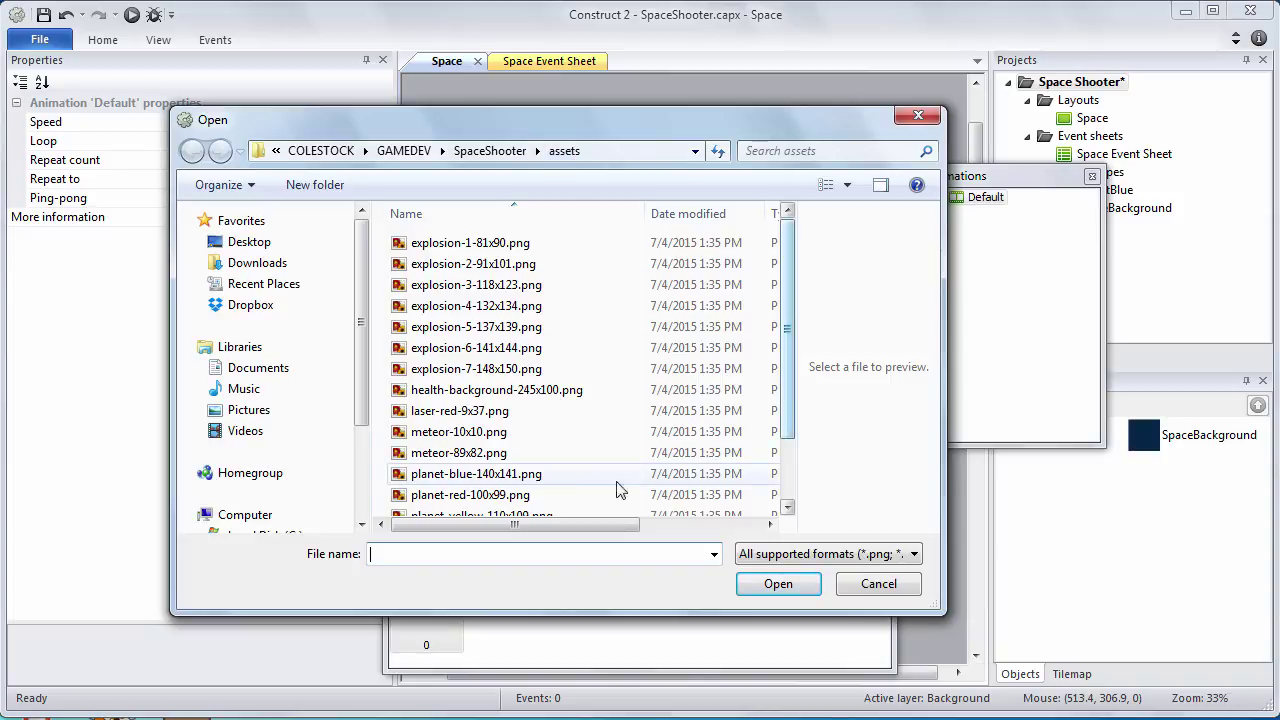
left_click(517, 477)
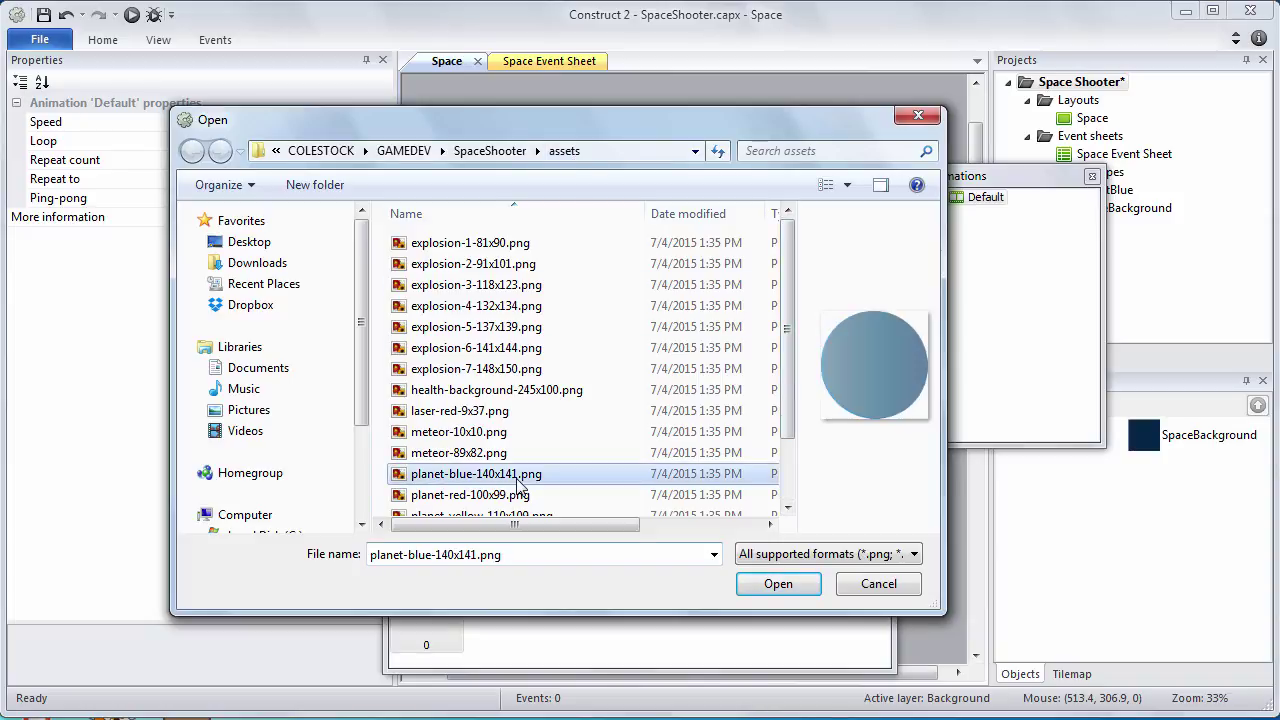
left_click(778, 585)
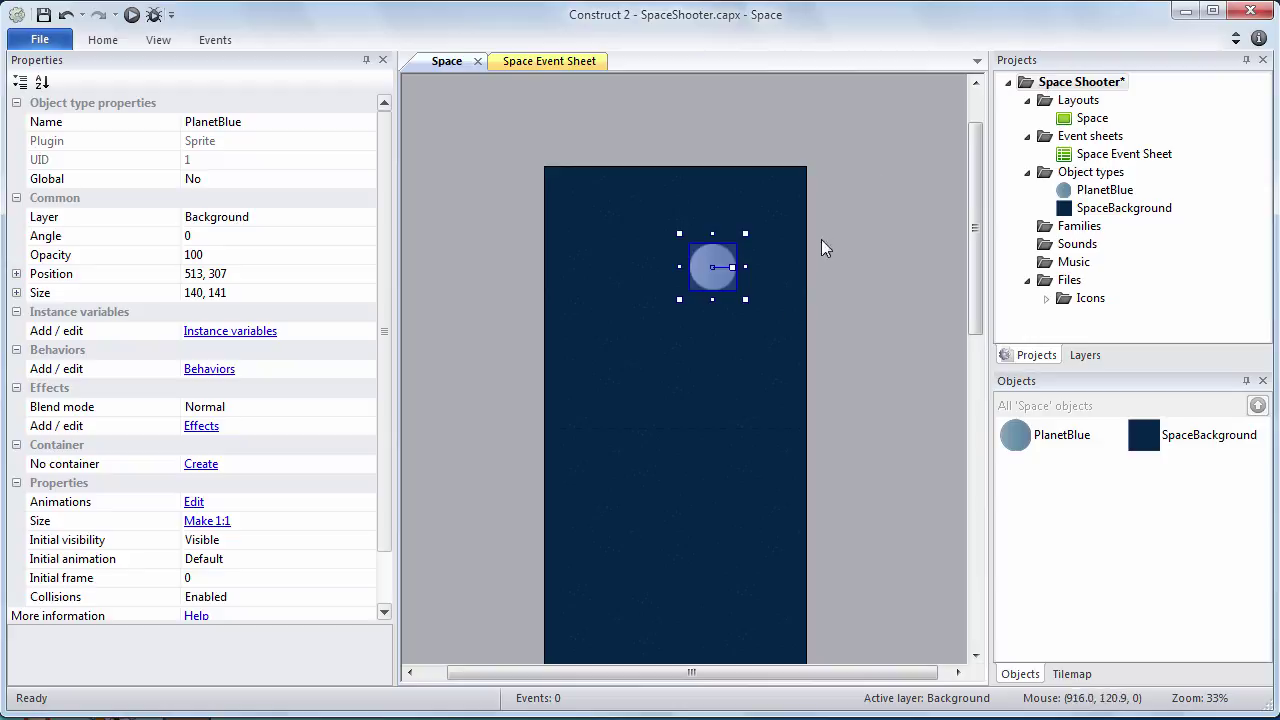
Select the PlanetBlue object and Ctrl-drag a copy of it onto the layout's left edge
left_click(853, 352)
left_click_drag(977, 254, 974, 274)
scroll(974, 274, "down", 1, "ctrl")
scroll(974, 274, "down", 1, "ctrl")
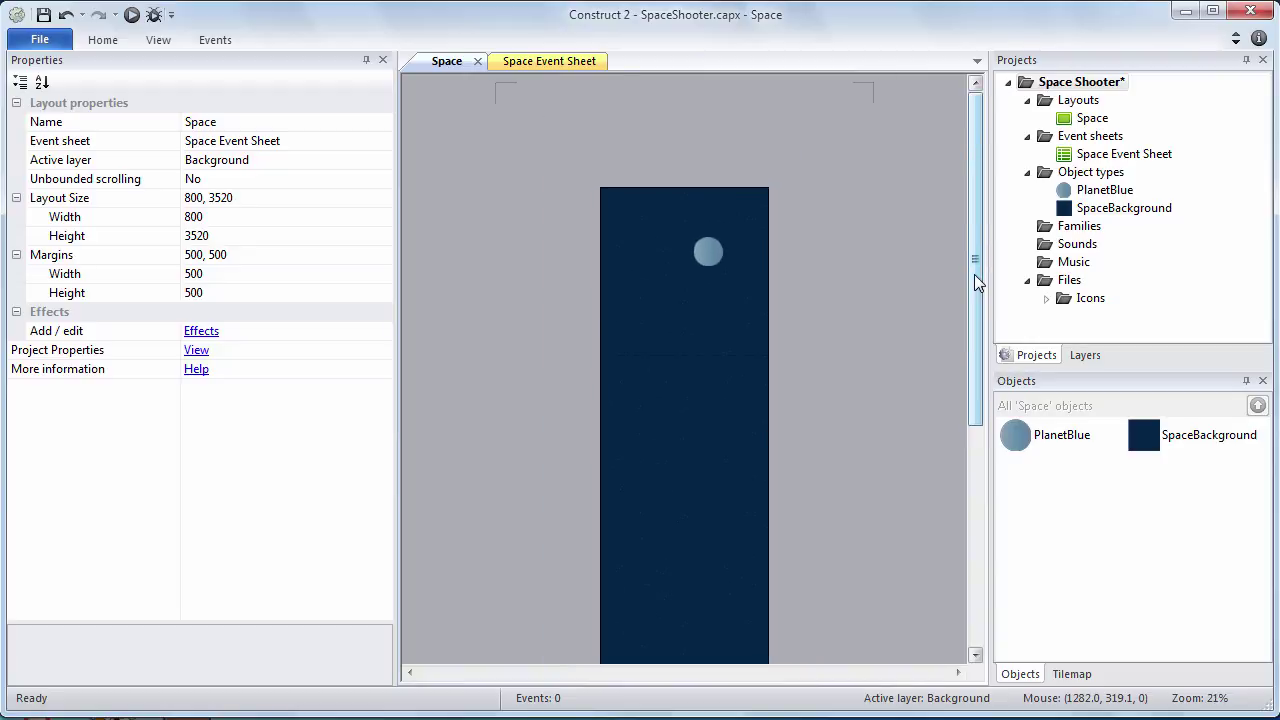
left_click(1104, 190)
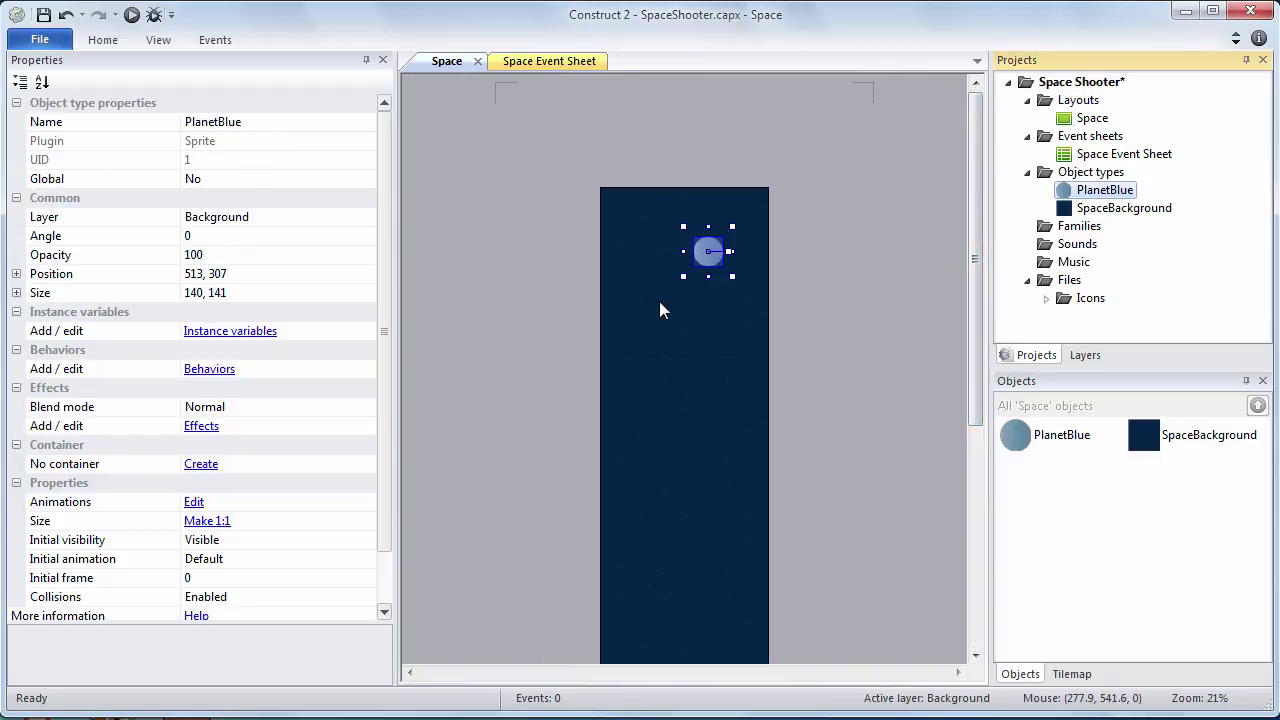
left_click_drag(704, 260, 584, 514, "ctrl")
Add two more PlanetBlue copies, one on the right edge and one near the bottom
scroll(767, 400, "down", 1)
scroll(770, 390, "down", 2)
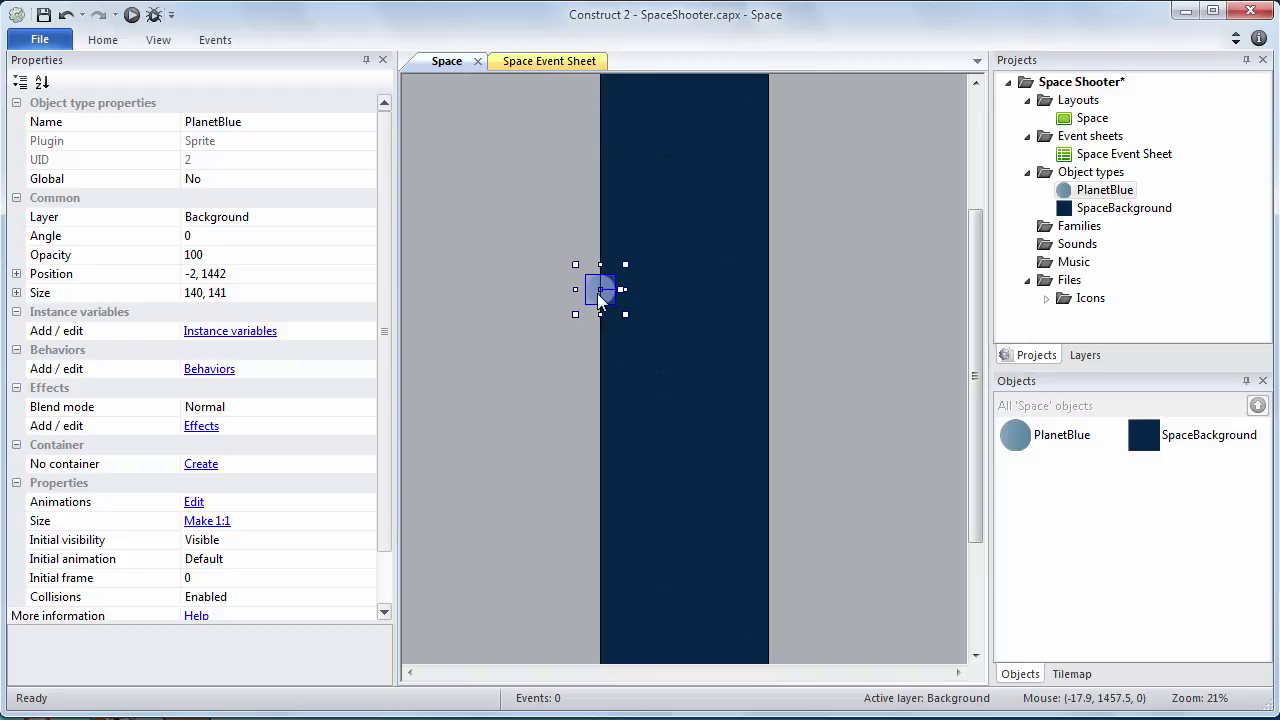
left_click_drag(600, 298, 770, 510, "ctrl")
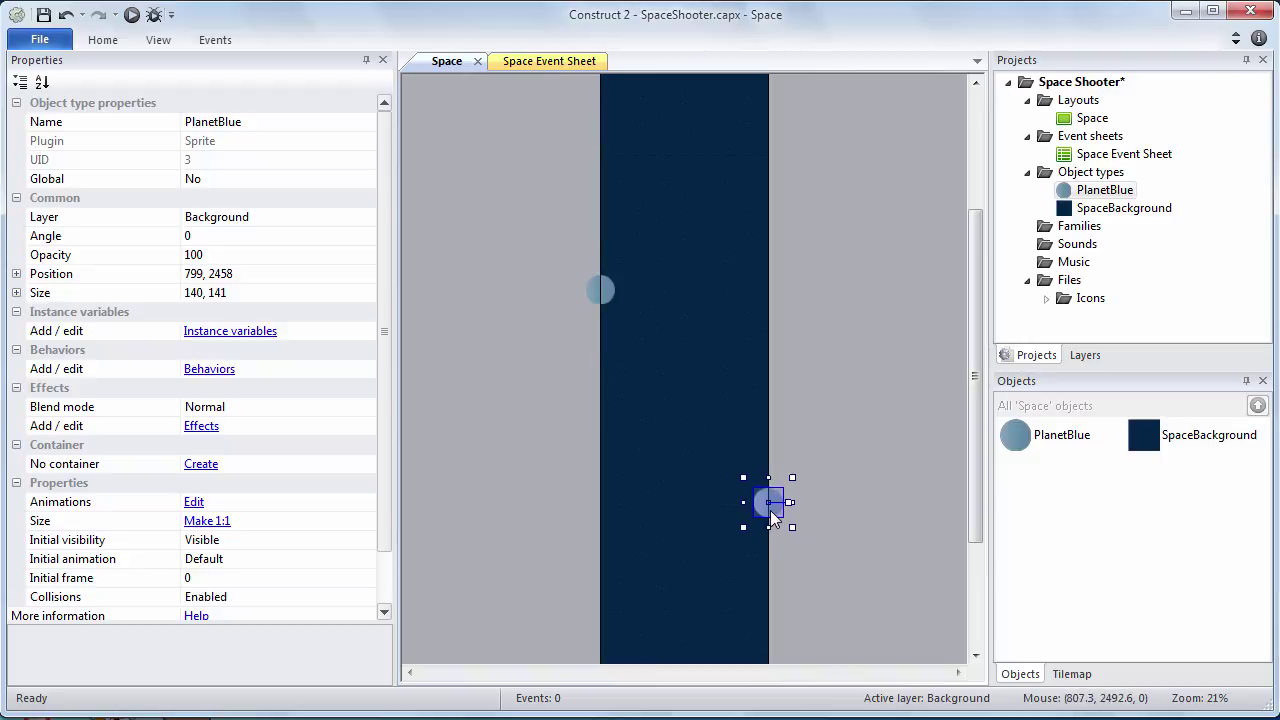
left_click(822, 431)
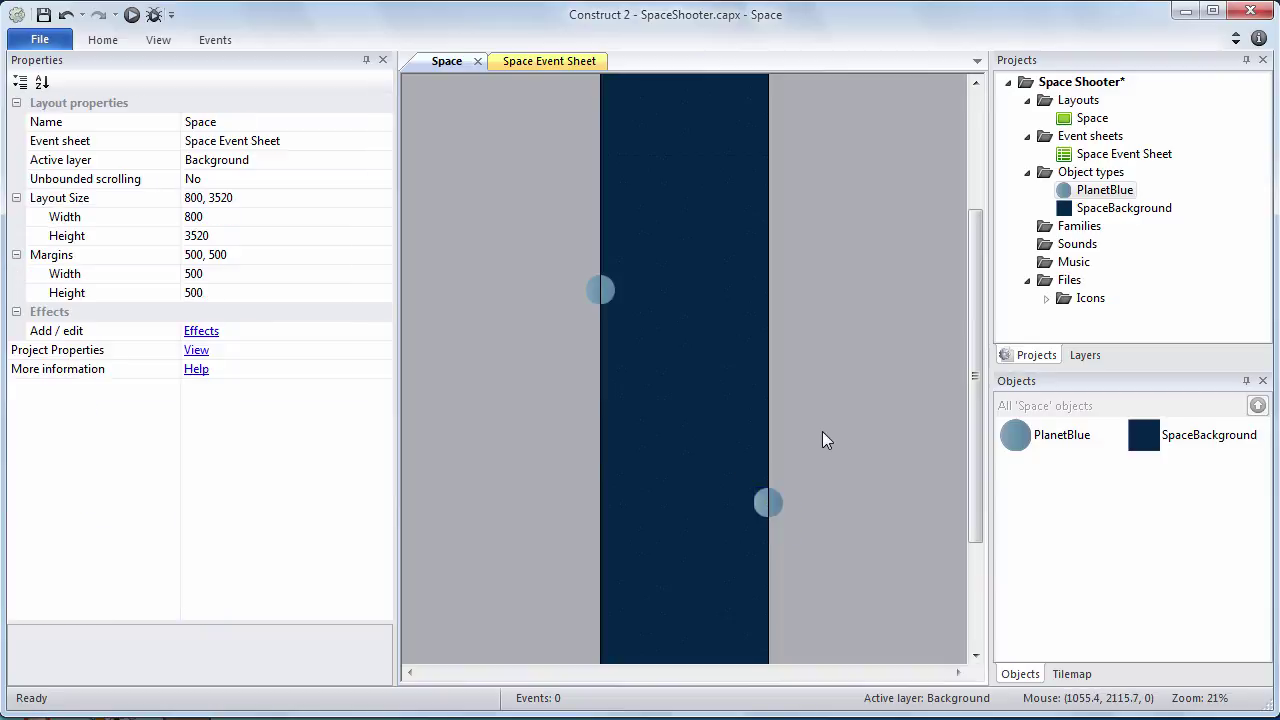
scroll(800, 435, "down", 2)
left_click_drag(762, 427, 632, 618, "ctrl")
left_click(828, 463)
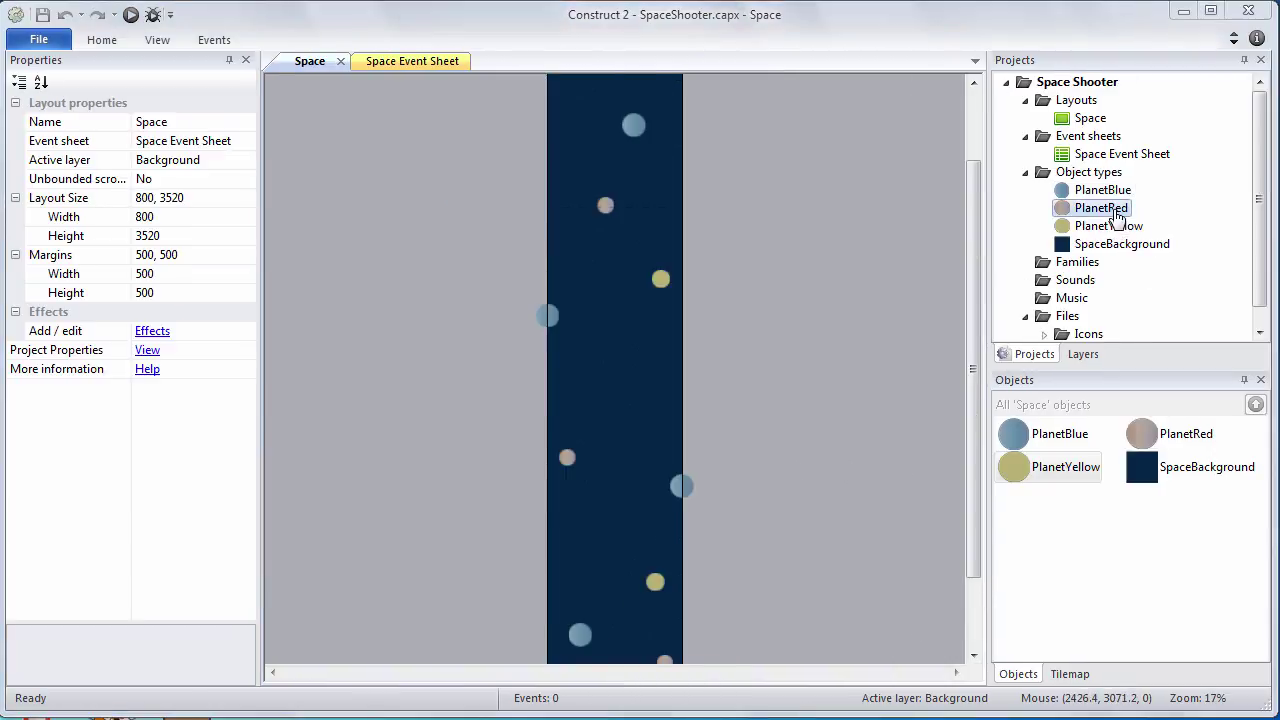
Select the PlanetRed and PlanetYellow instances from the Objects panel
left_click(1114, 212)
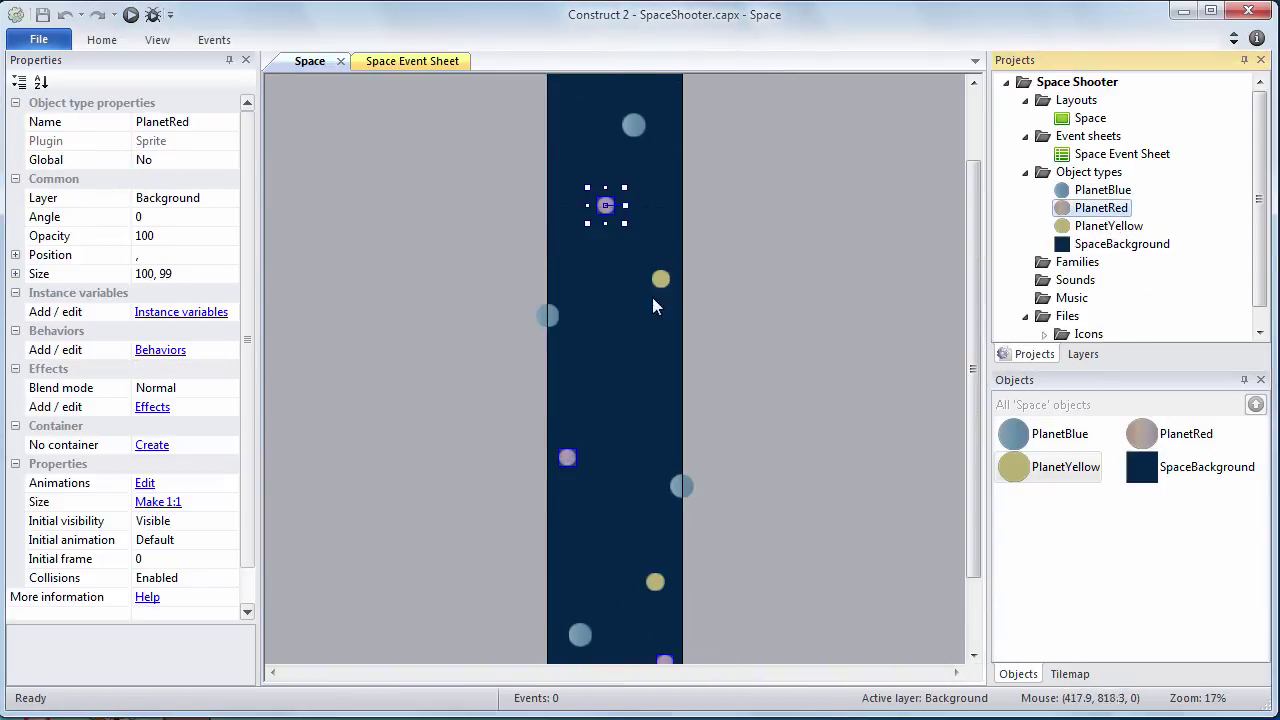
left_click(1090, 230)
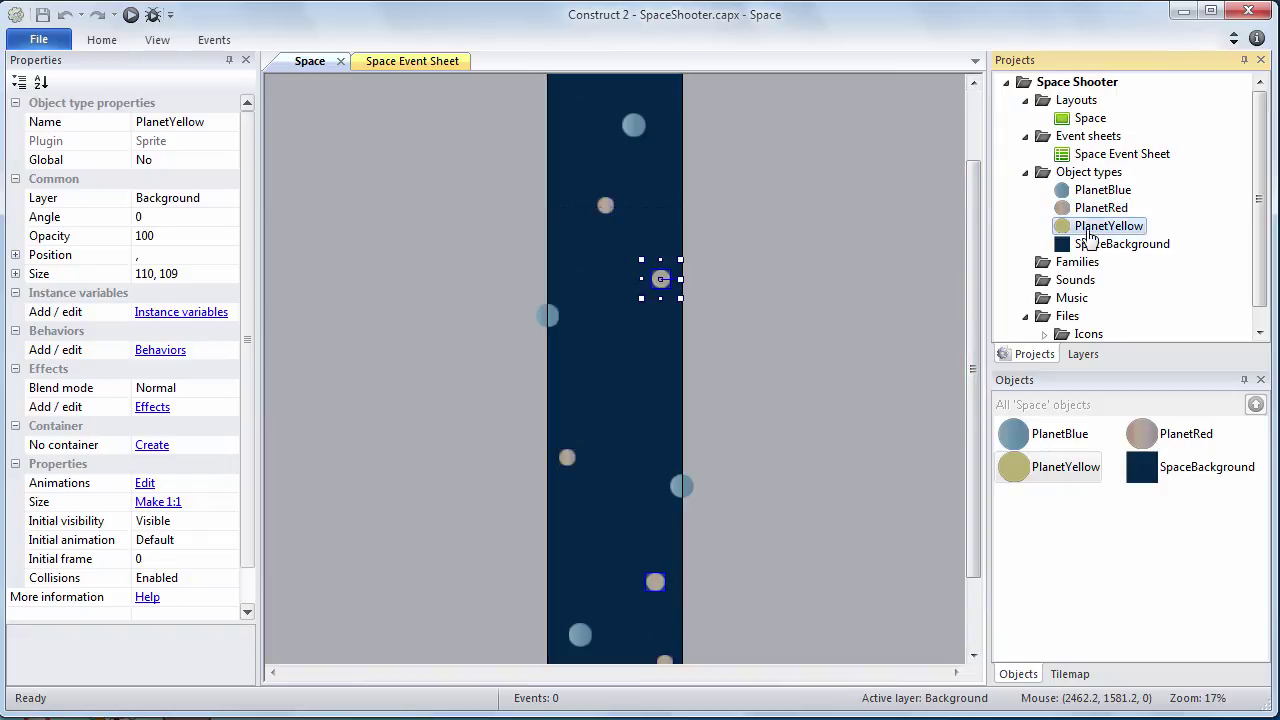
left_click_drag(975, 320, 980, 390)
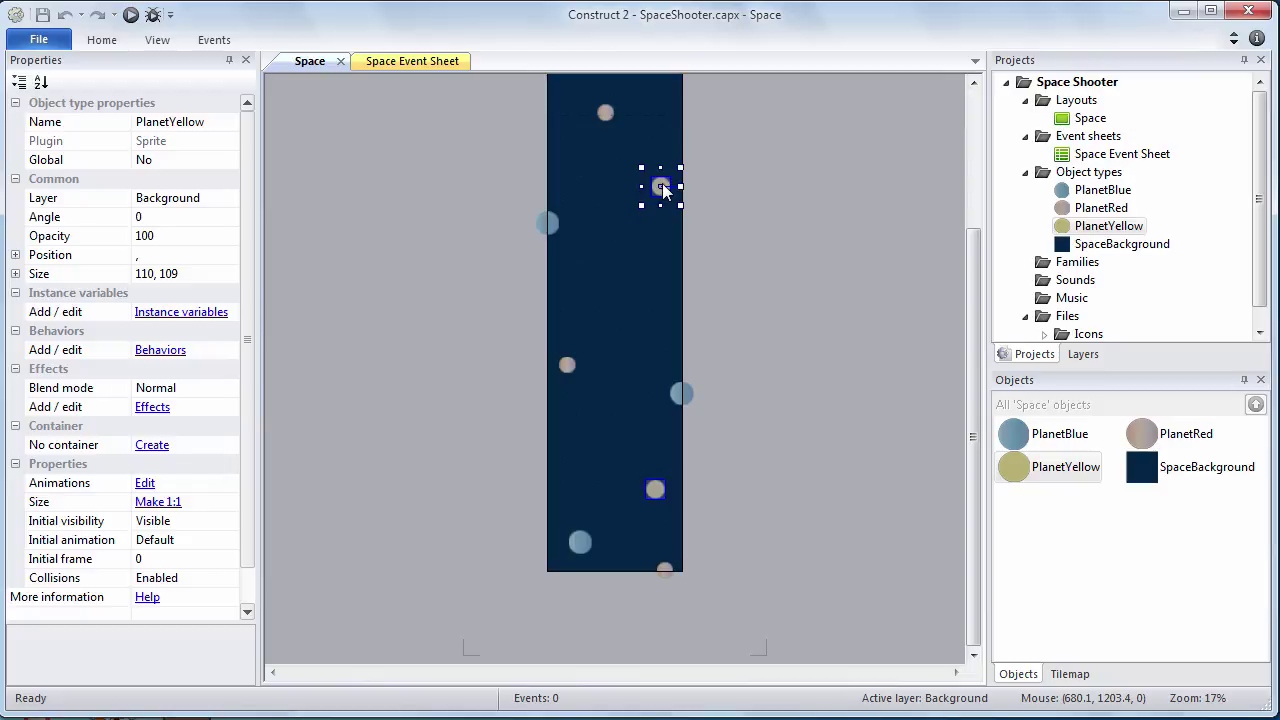
left_click(1075, 475)
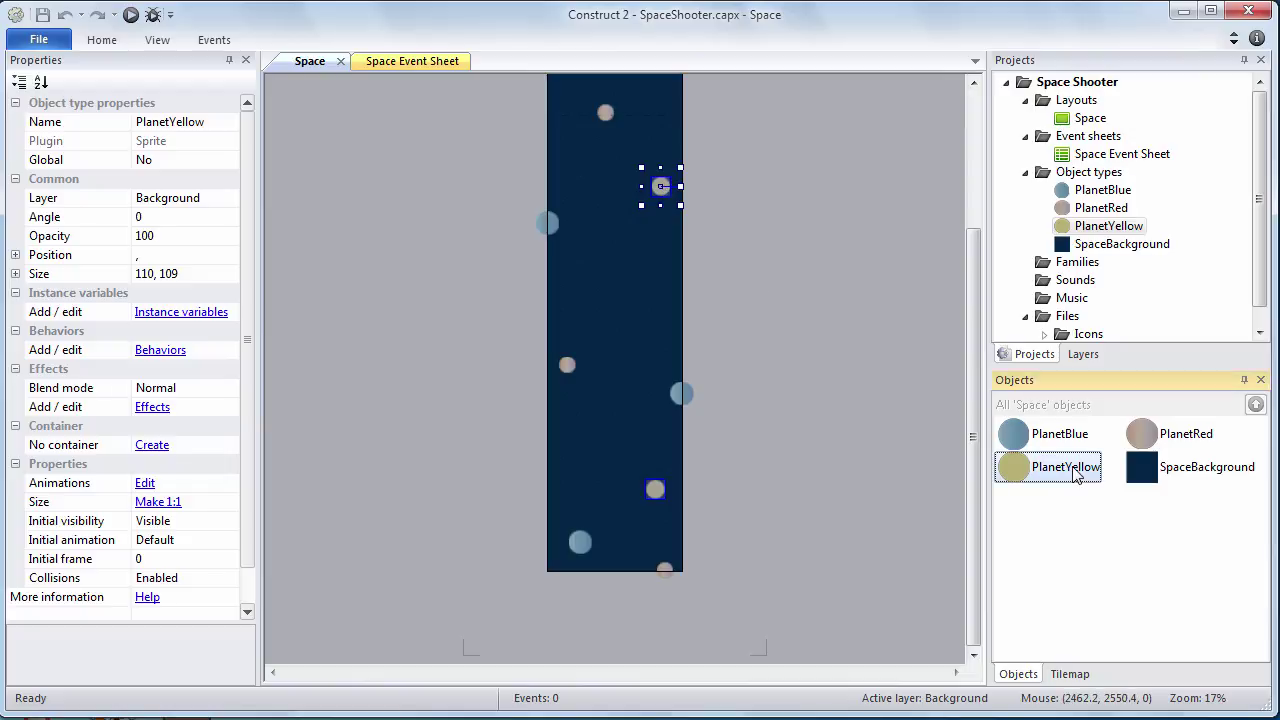
Highlight the red, yellow and blue planets in turn, then show the Layers list
left_click(1180, 441)
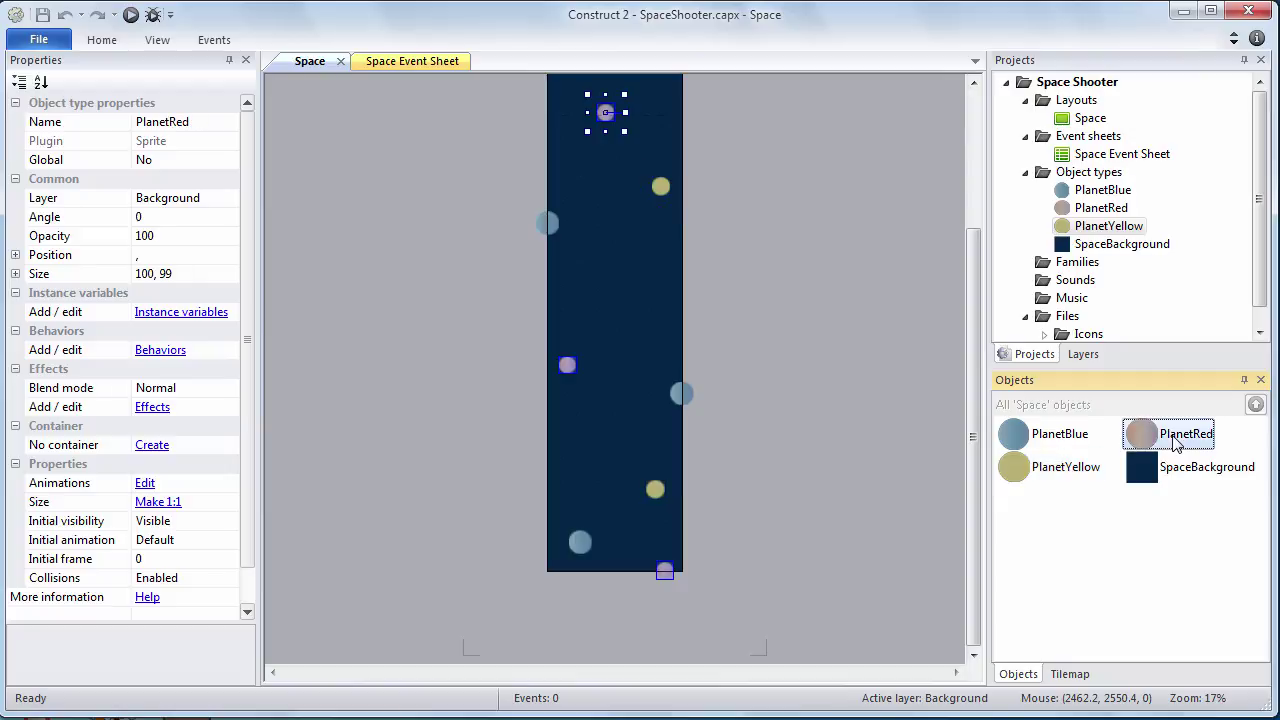
left_click(1072, 480)
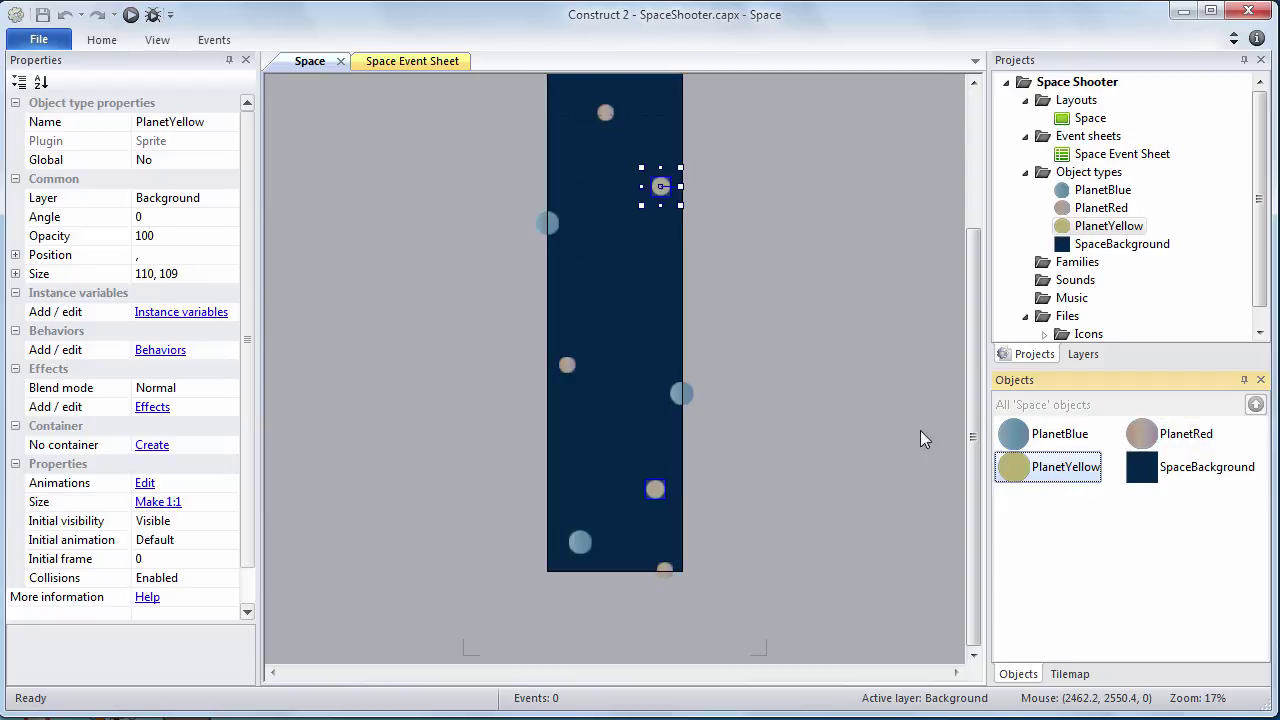
left_click(1049, 442)
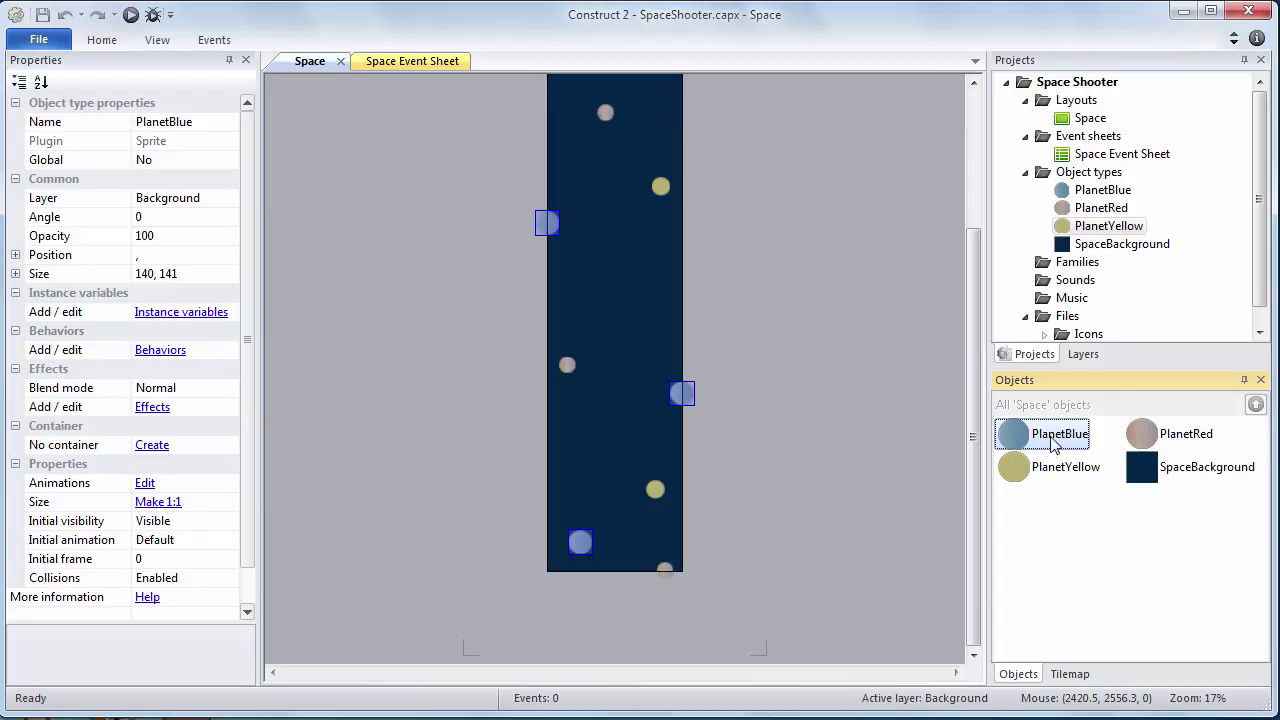
left_click(1083, 354)
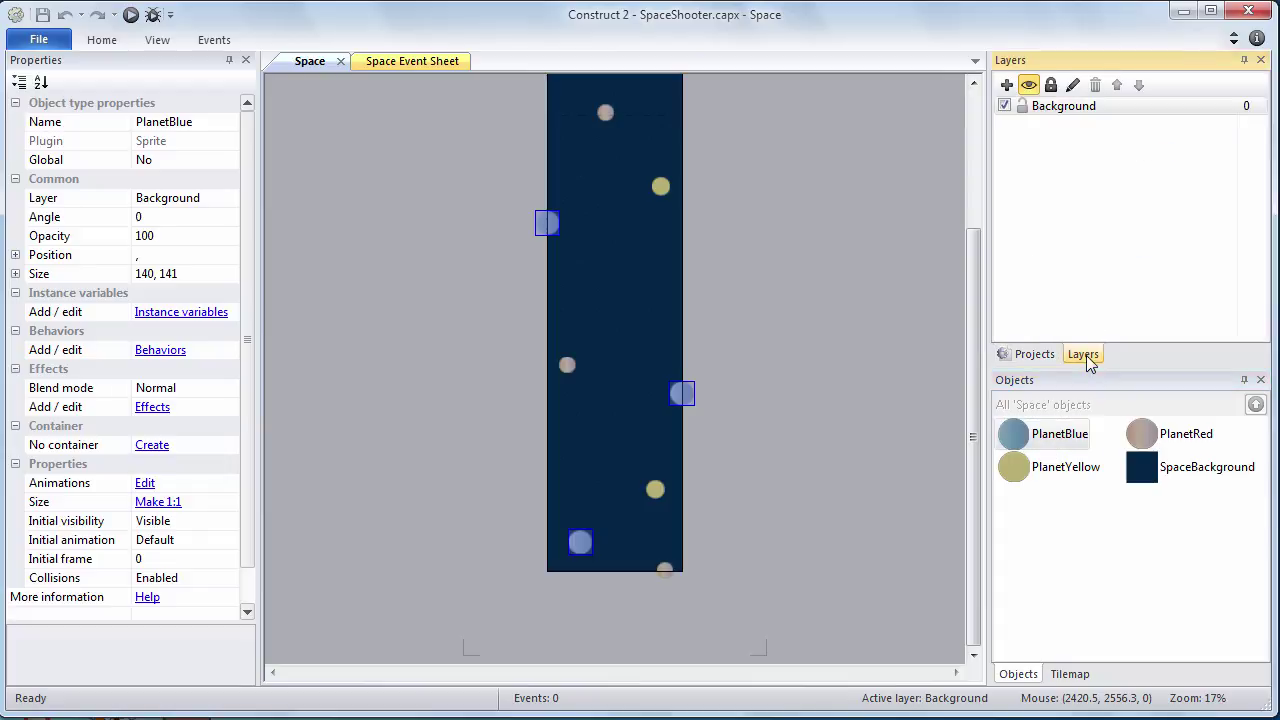
Lock the Background layer using the lock icon on its row
left_click(1021, 107)
left_click(1022, 107)
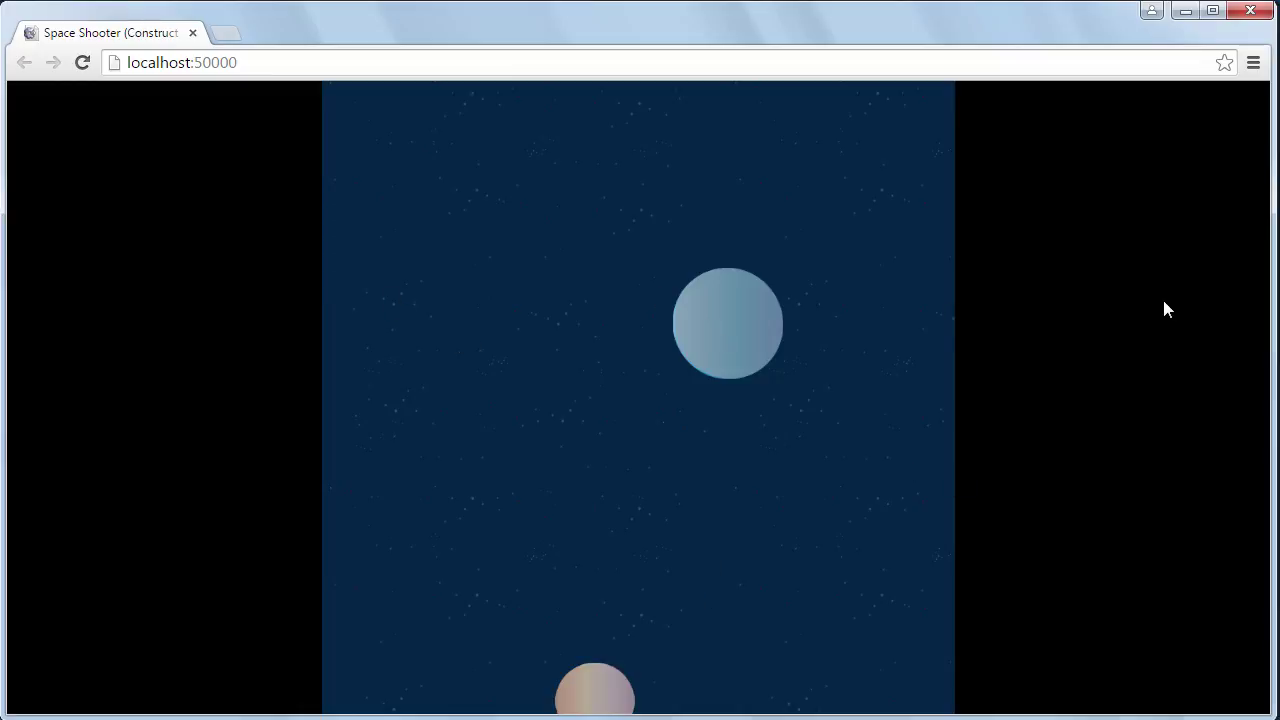
Close the Chrome preview after checking the starfield and its planets
left_click(1250, 10)
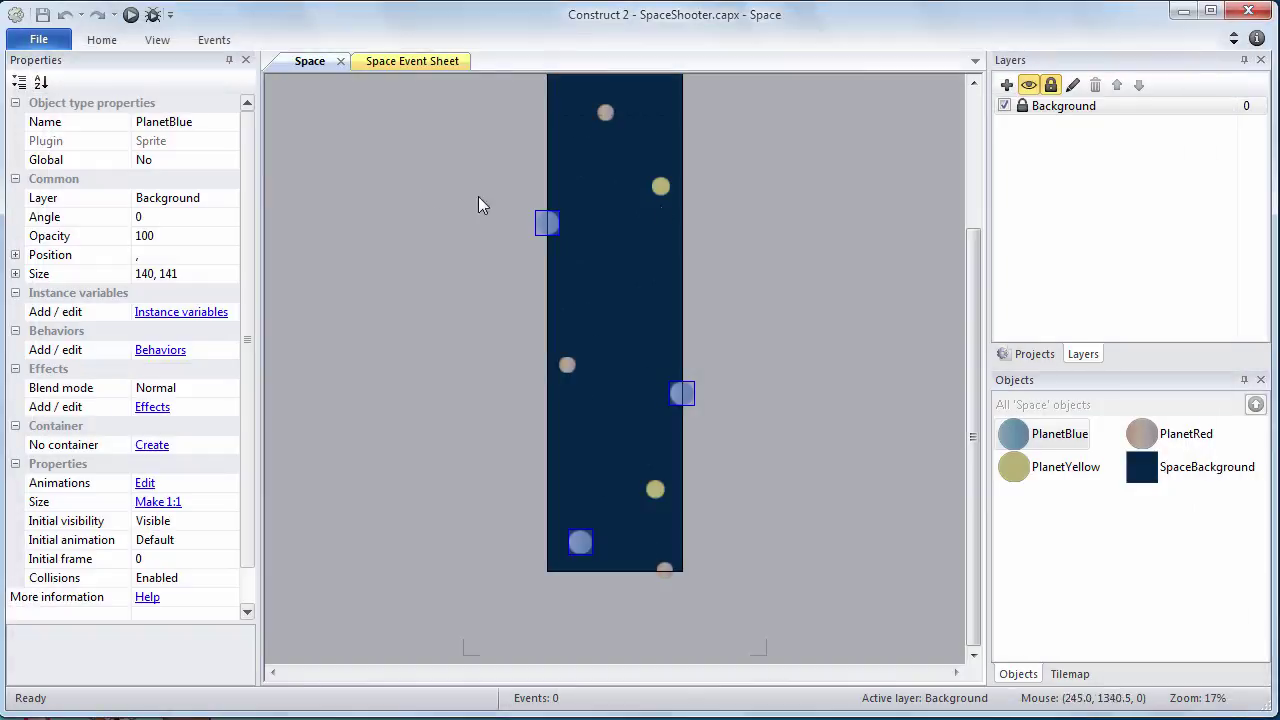